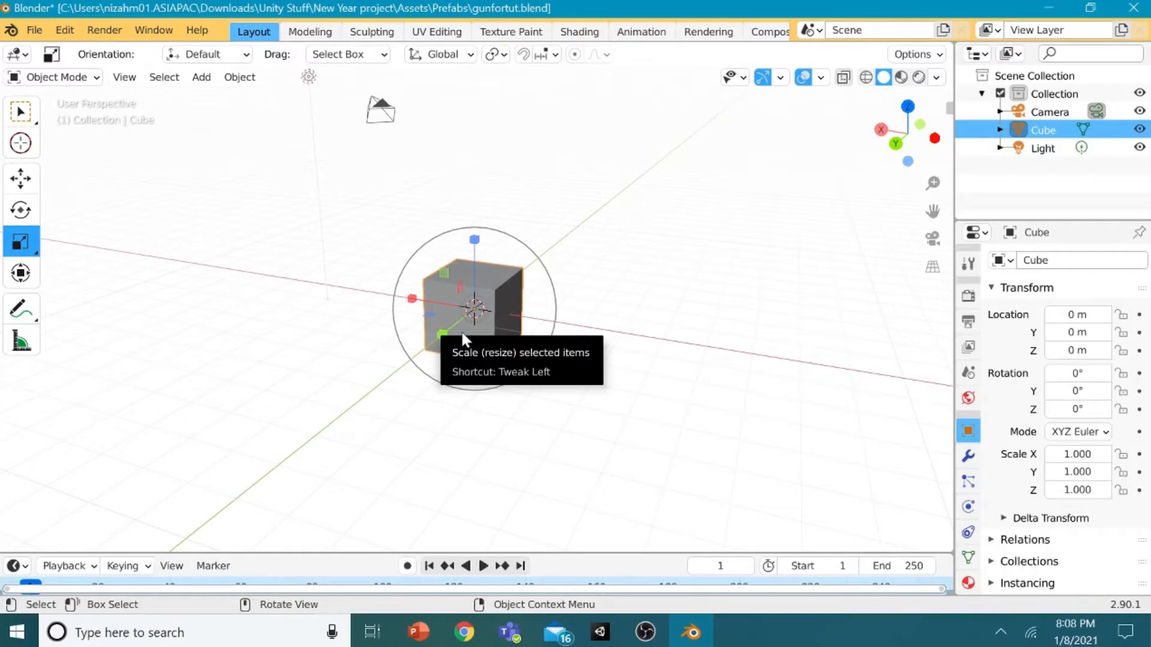
Step: Stretch the default cube along the Y axis to a scale of about 6.14 to form a long bar
key("grave")
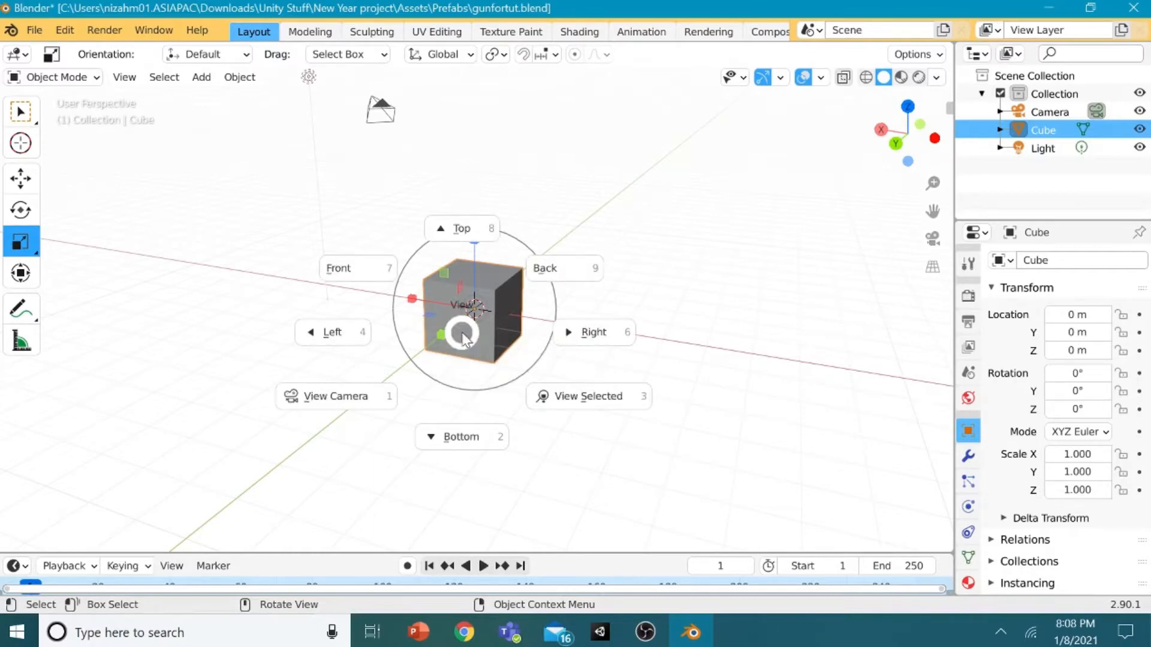
key("6")
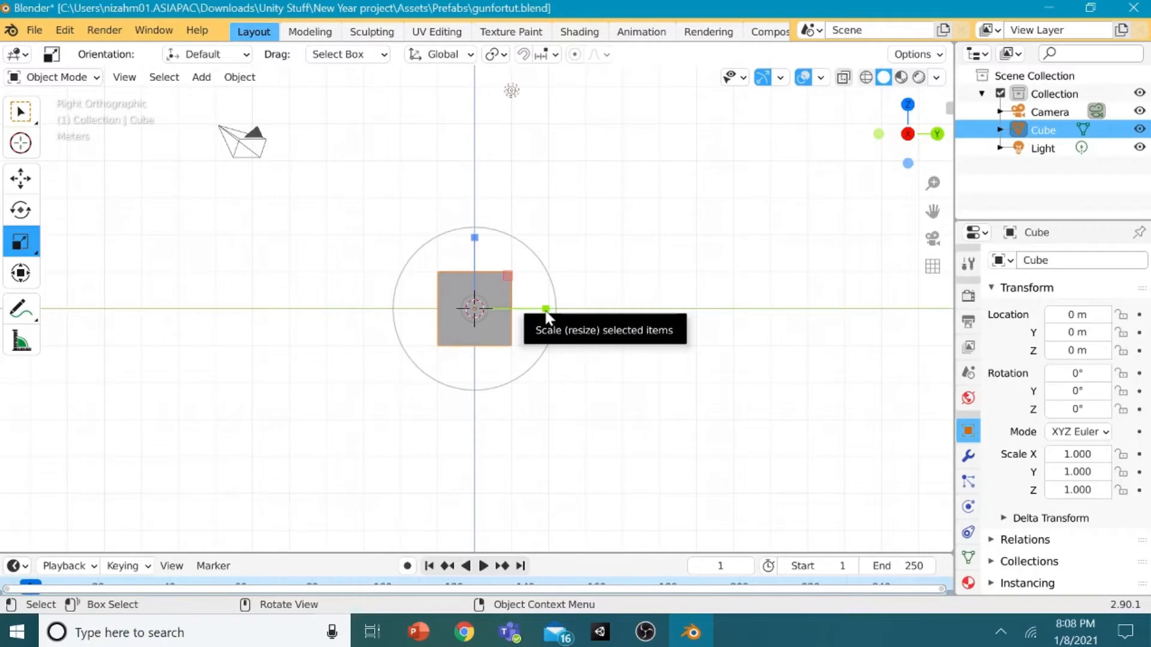
left_click_drag(545, 309, 933, 308)
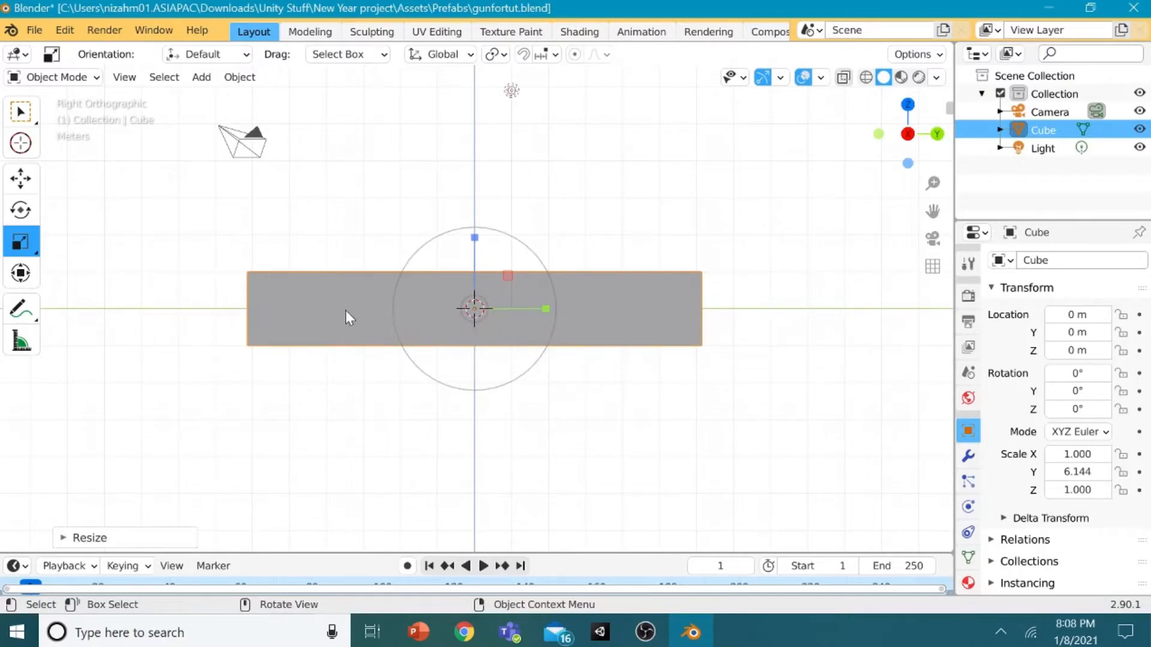
Step: Duplicate the long bar and place the copy directly beneath it along Z, at about -1.94 m
key("shift+d")
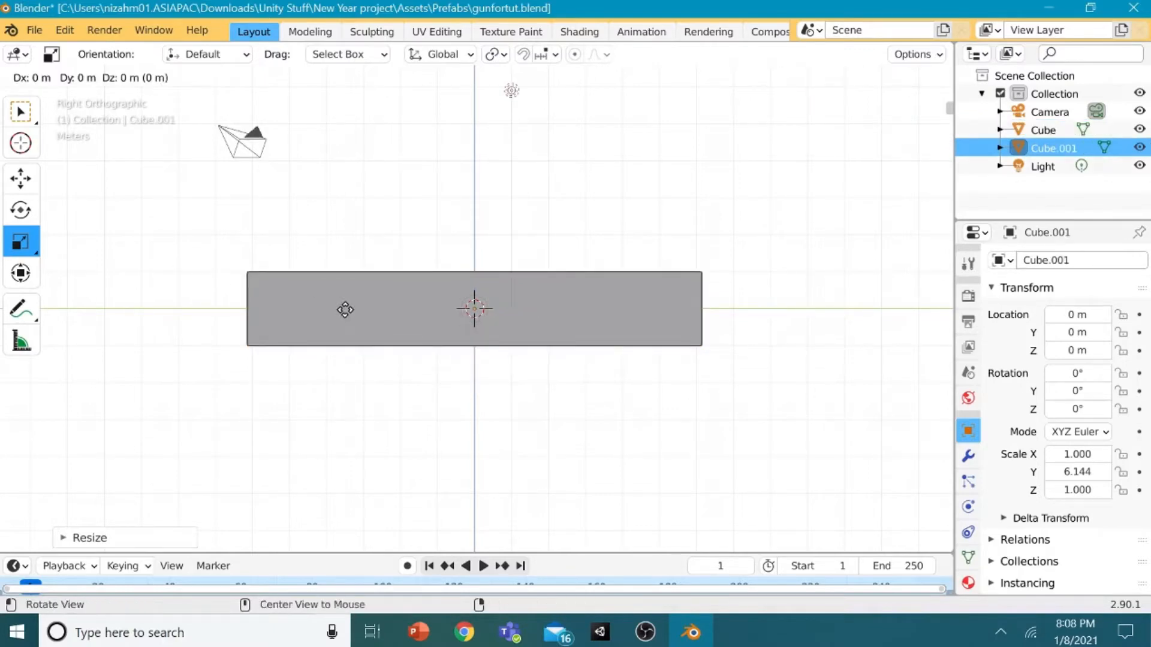
key("y")
key("z")
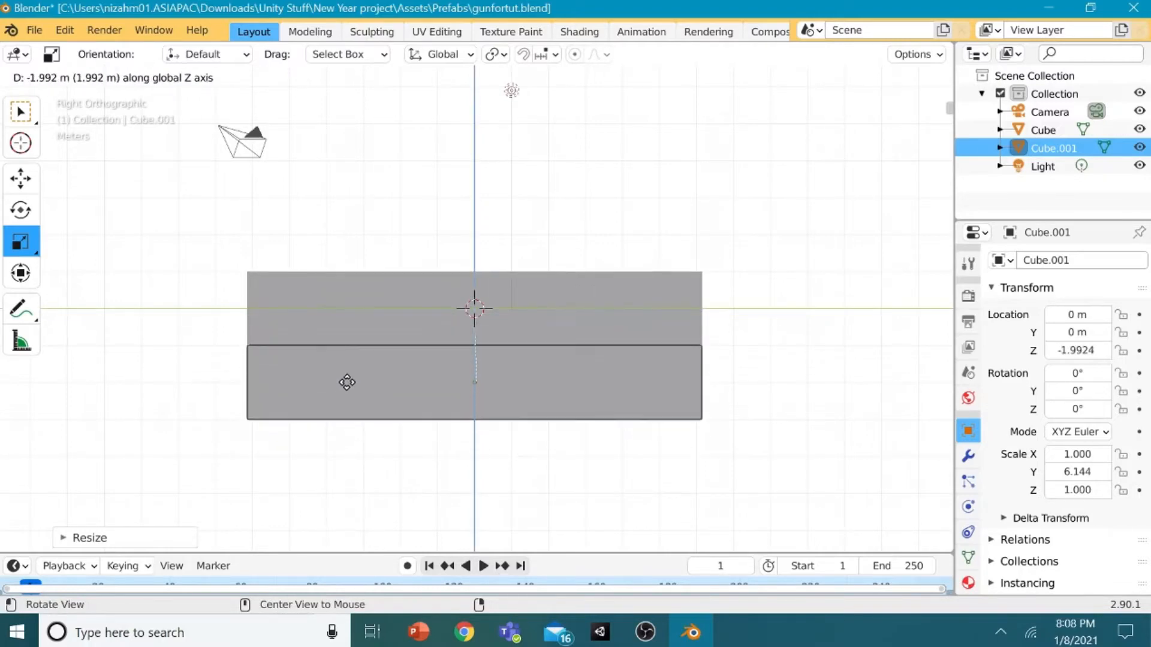
left_click(347, 383)
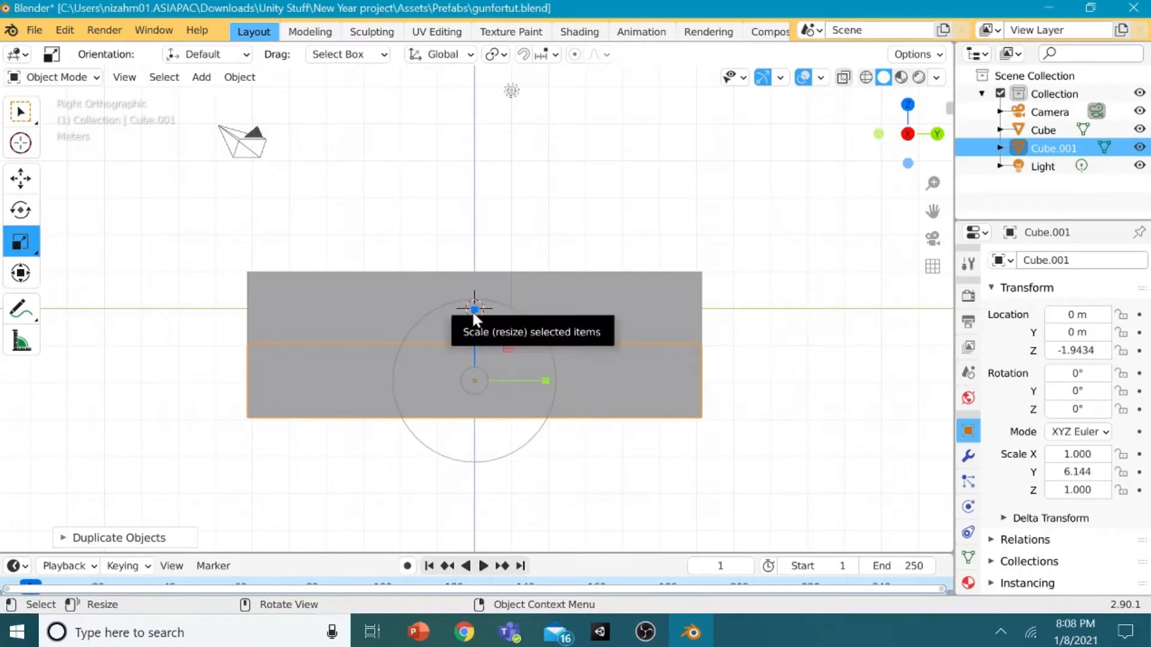
Step: Flatten the lower bar to a Z scale of about 0.56 and raise it against the upper bar, at Z about -1.57 m
left_click_drag(474, 309, 468, 344)
left_click(20, 178)
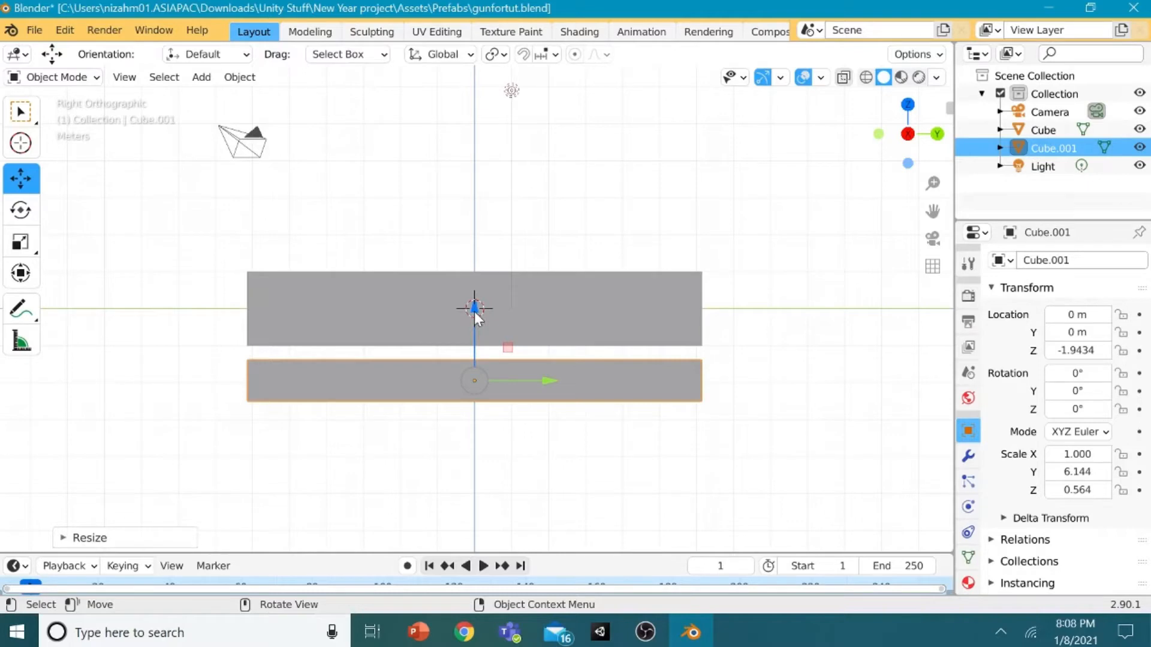
left_click_drag(473, 310, 477, 293)
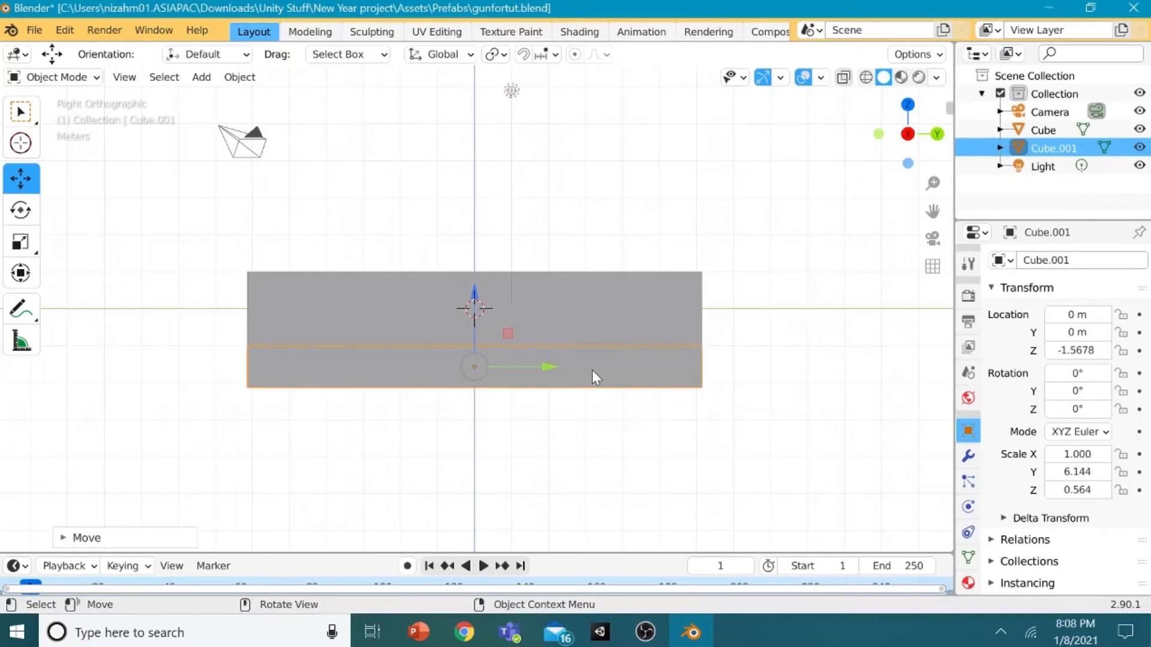
Step: Add a new cube and move it below the bars near their +Y end, at about Y 5.08 m, Z -3.42 m
middle_click_drag(593, 371, 549, 414)
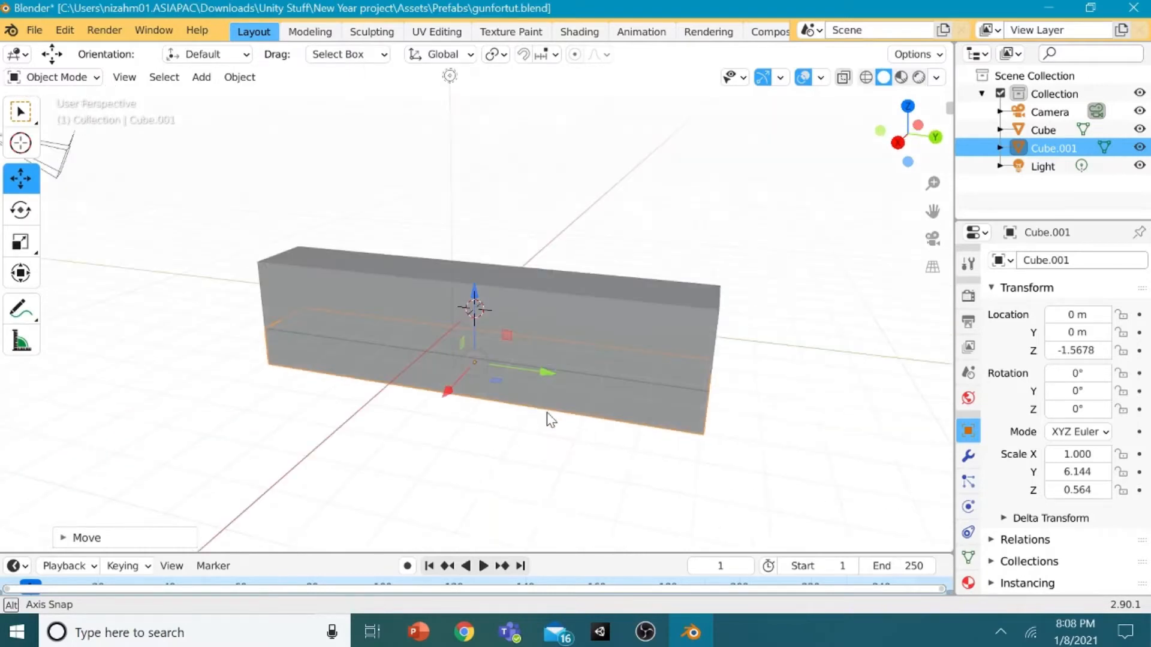
key("shift+a")
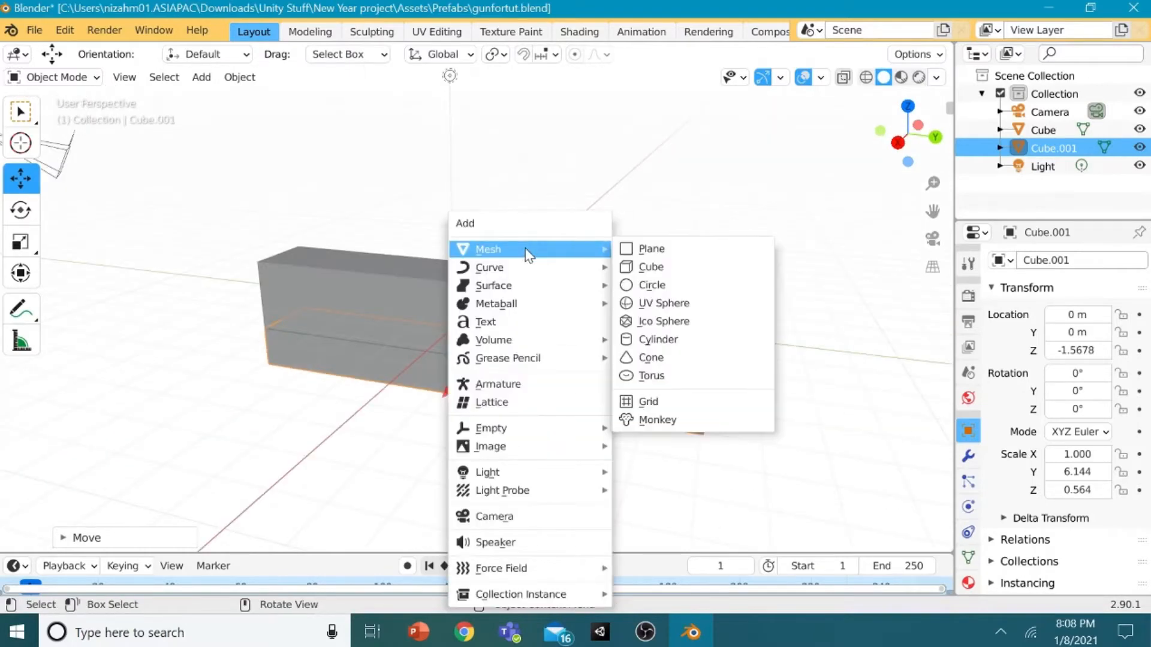
left_click(649, 267)
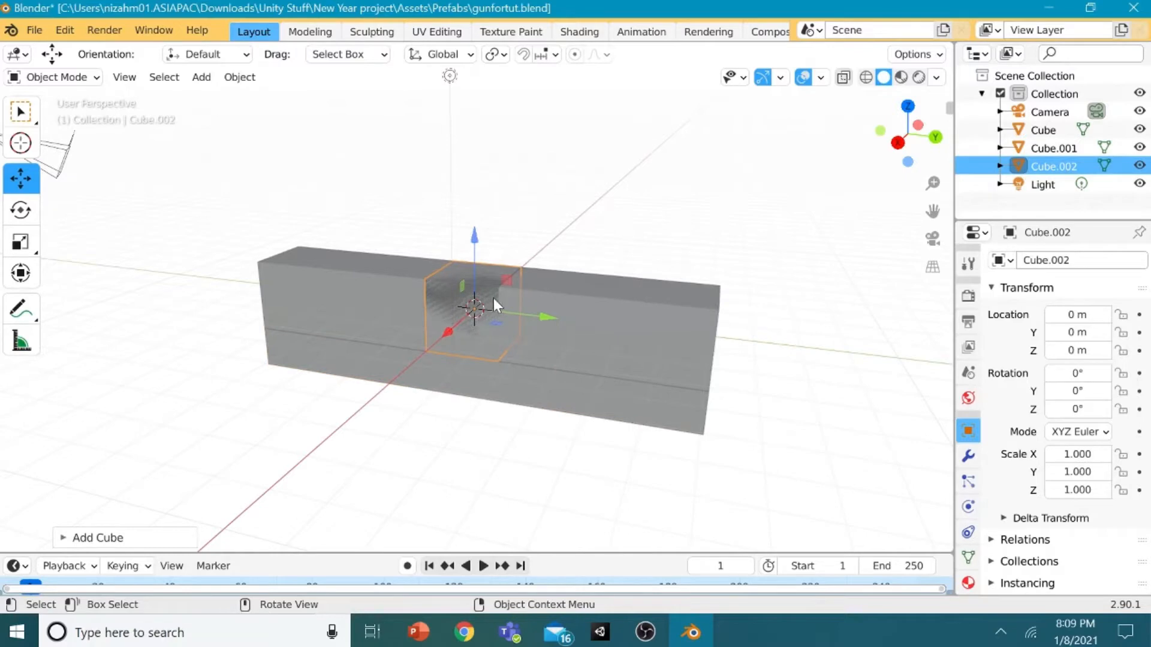
key("g")
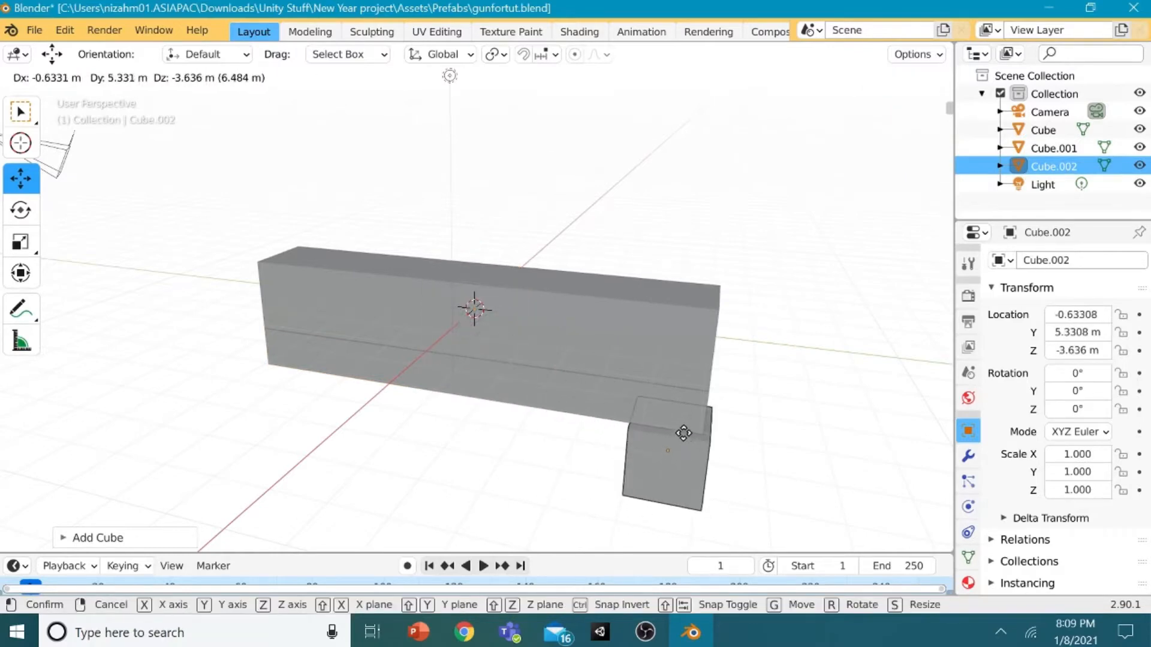
left_click(674, 430)
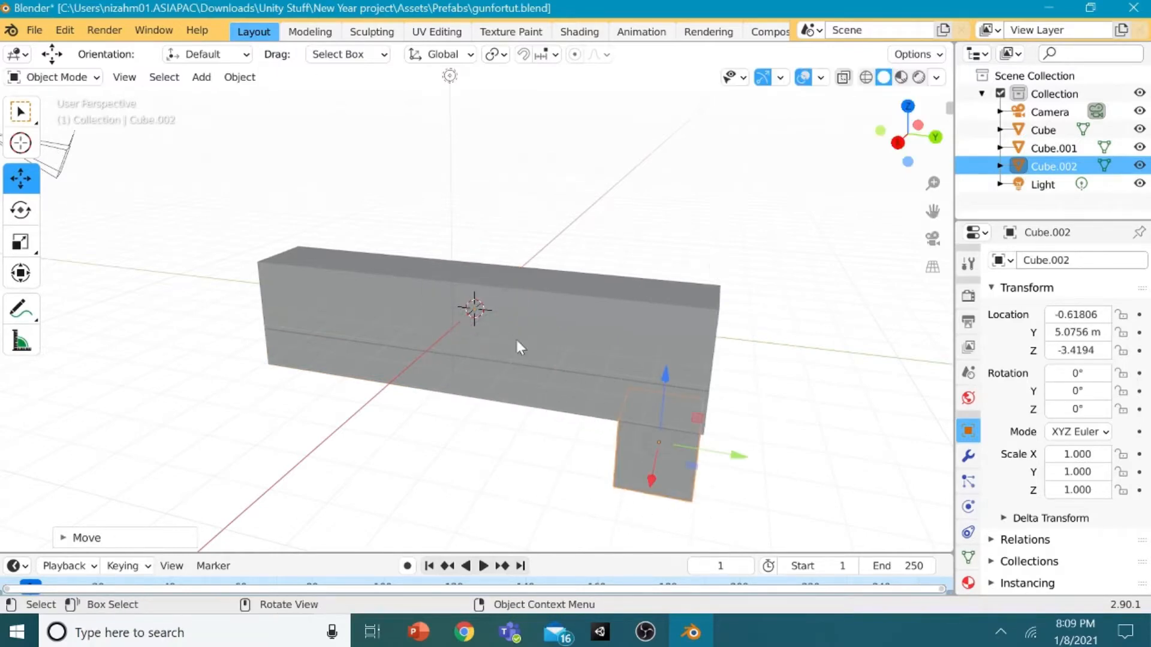
Step: Widen the new cube along Y to a scale of about 1.46
key("grave")
key("6")
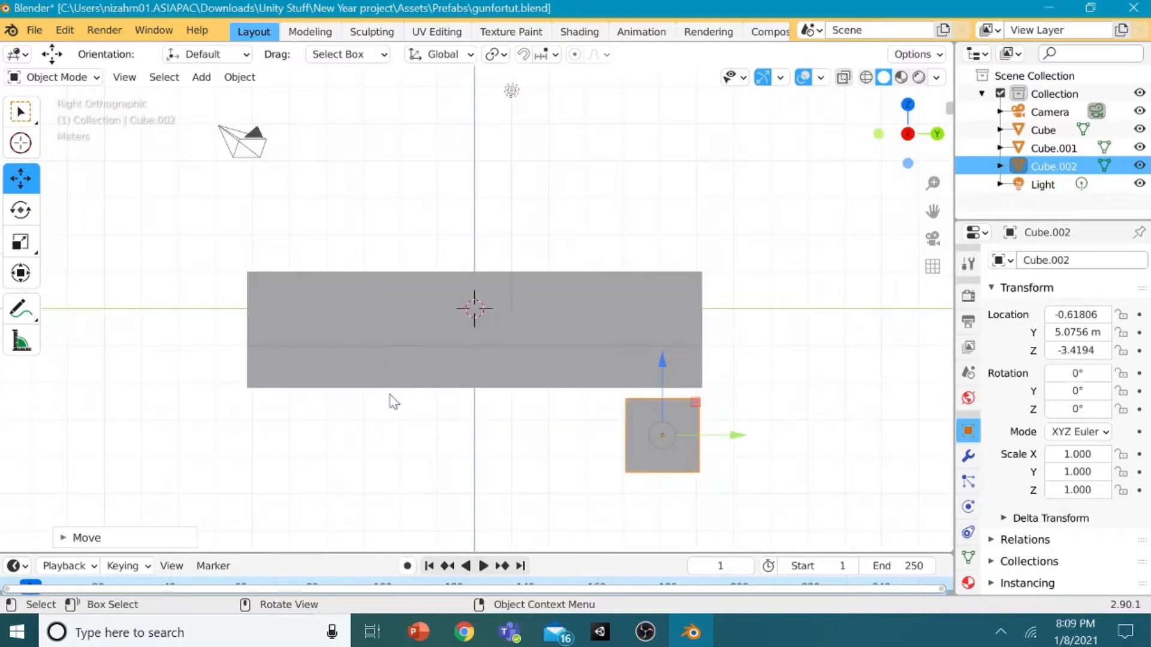
left_click(46, 239)
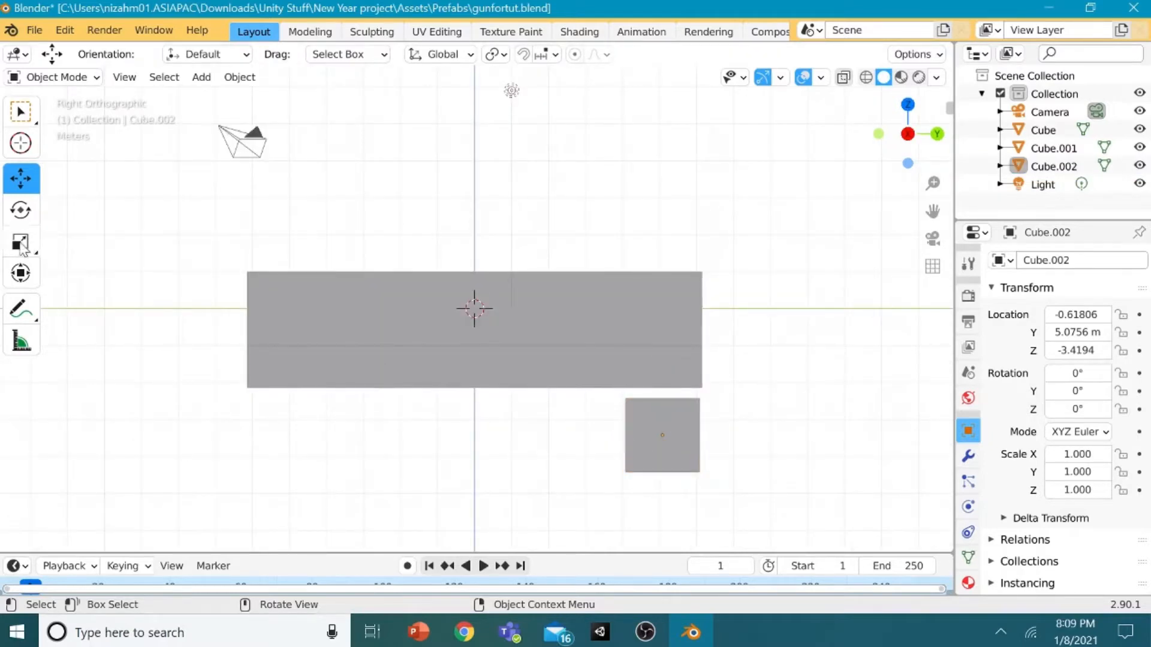
left_click(20, 243)
left_click(651, 435)
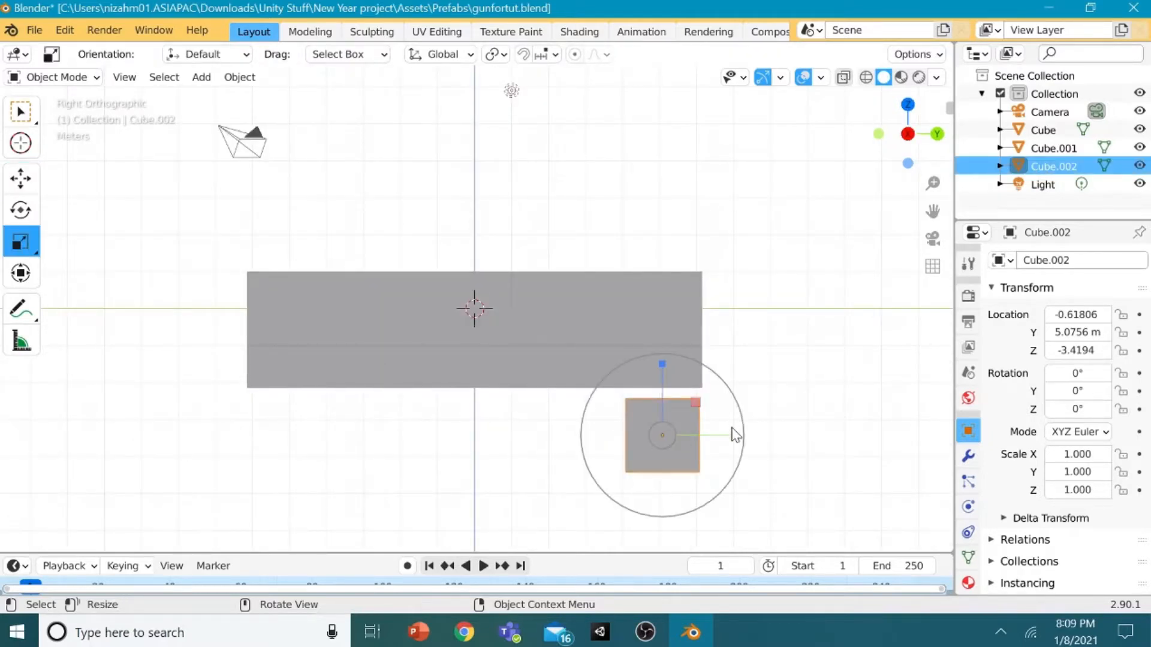
left_click_drag(739, 432, 770, 432)
key("Escape")
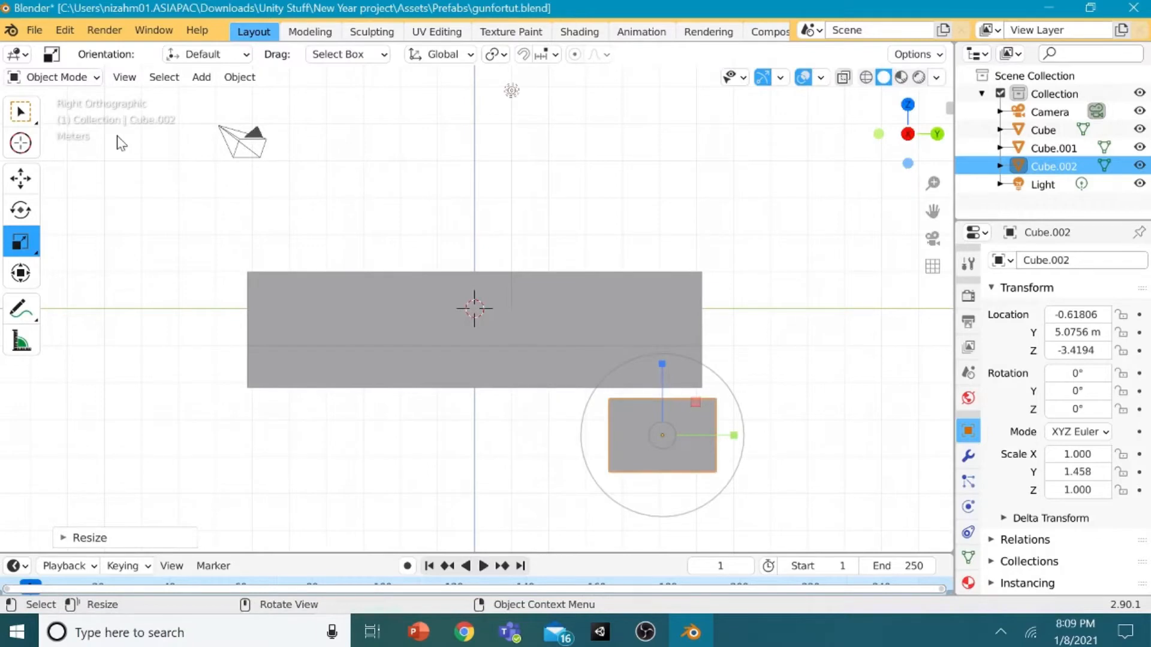
Step: Move the widened cube against the underside of the lower bar, at about Y 4.36 m, Z -3.08 m
left_click(13, 187)
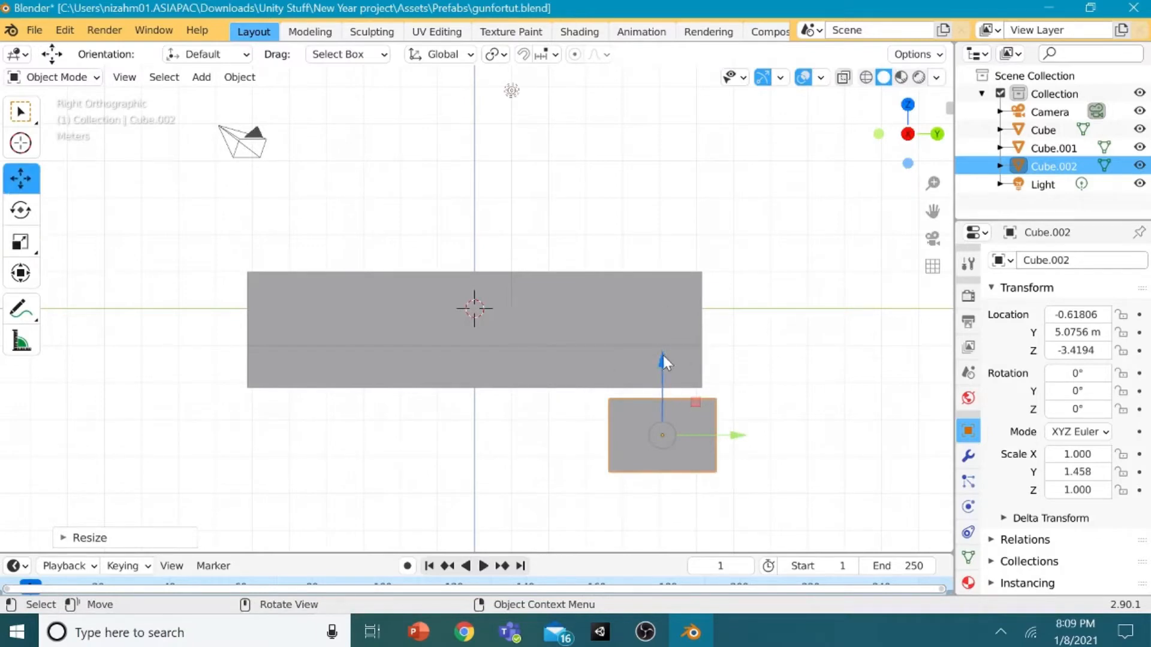
left_click_drag(663, 354, 690, 344)
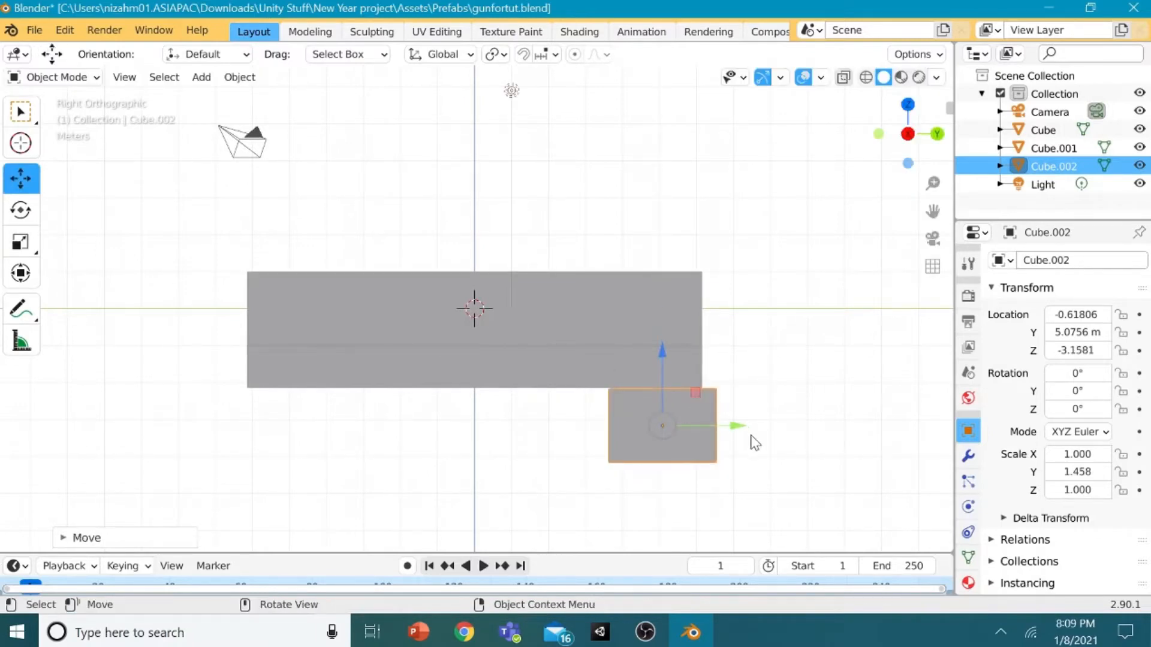
left_click_drag(741, 429, 709, 431)
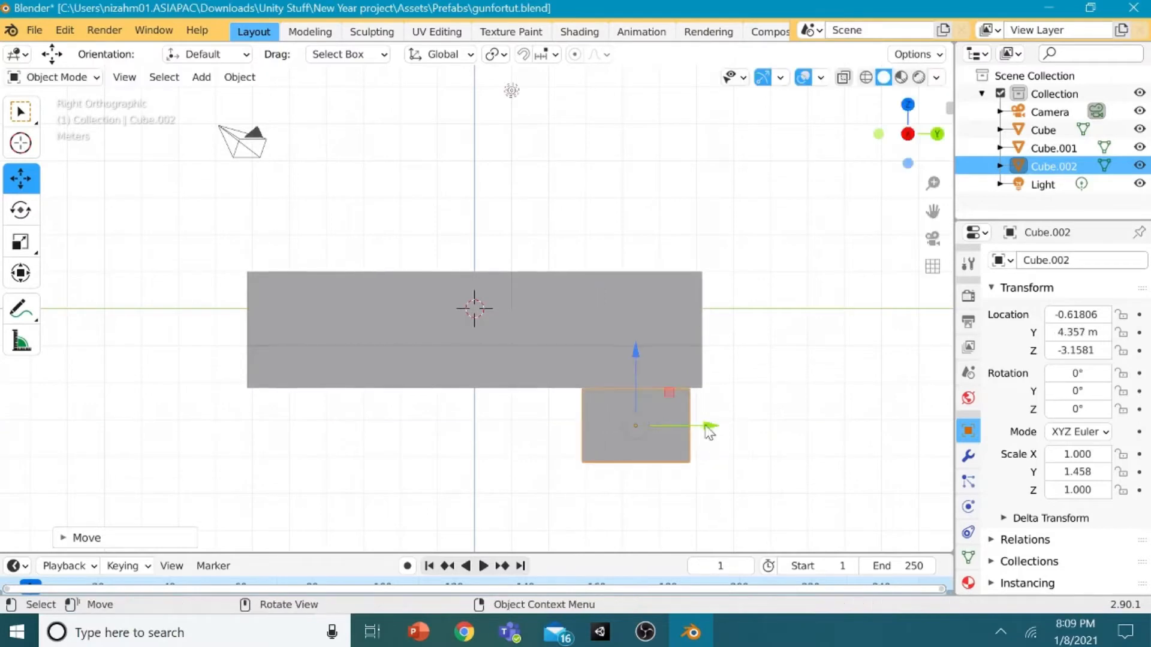
left_click_drag(637, 354, 641, 351)
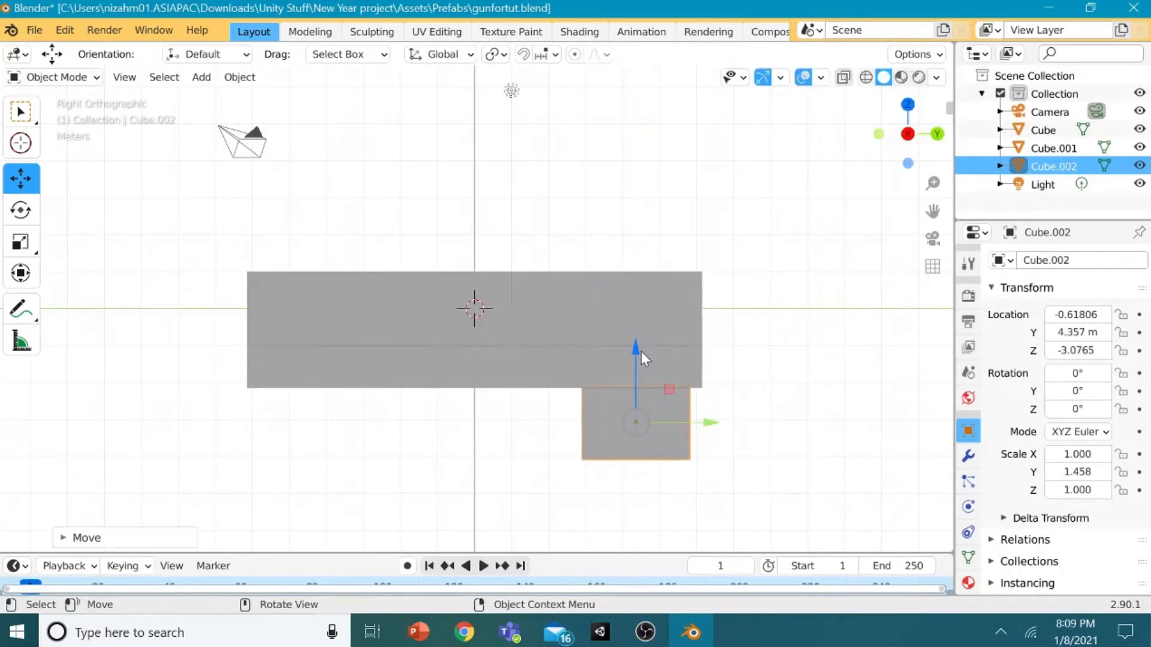
Step: Lengthen the cube into a handle with a Z scale of about 2.68 and position it under the bars at Z about -4.84 m
left_click(20, 241)
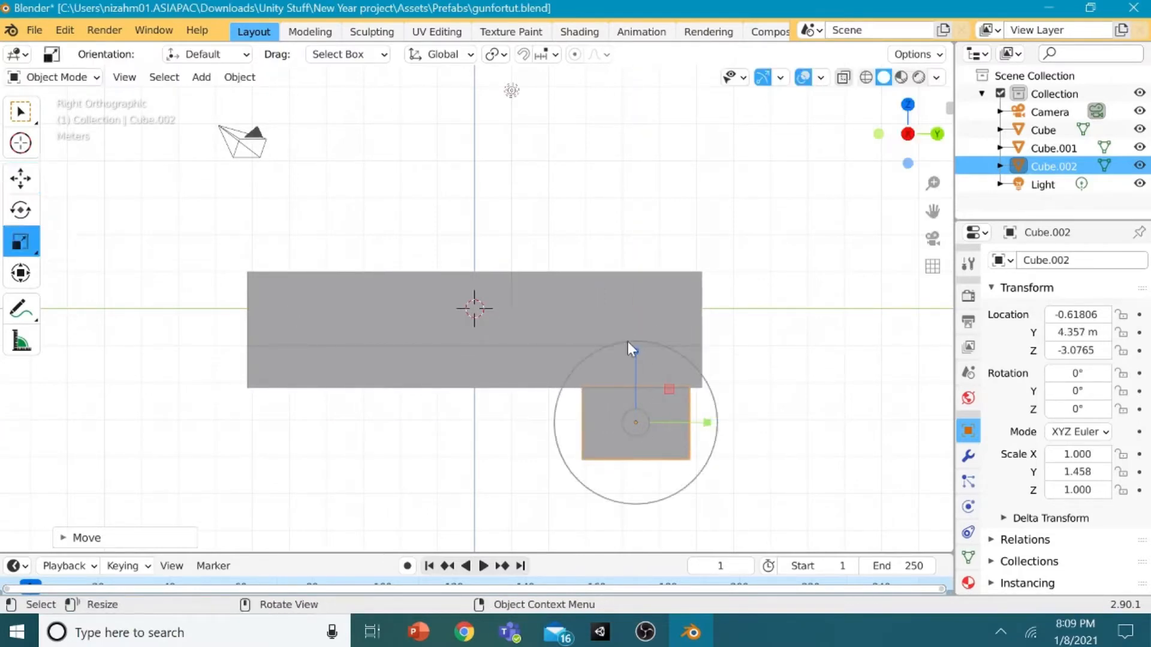
left_click_drag(635, 352, 655, 171)
left_click(23, 186)
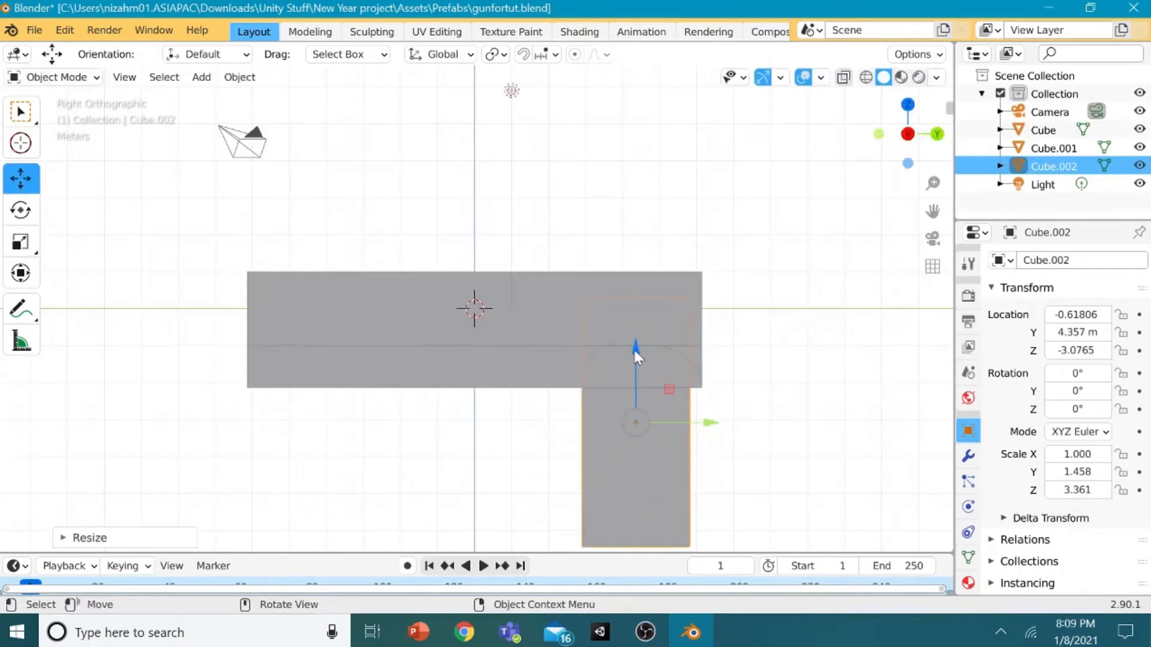
left_click_drag(636, 354, 629, 440)
left_click(21, 241)
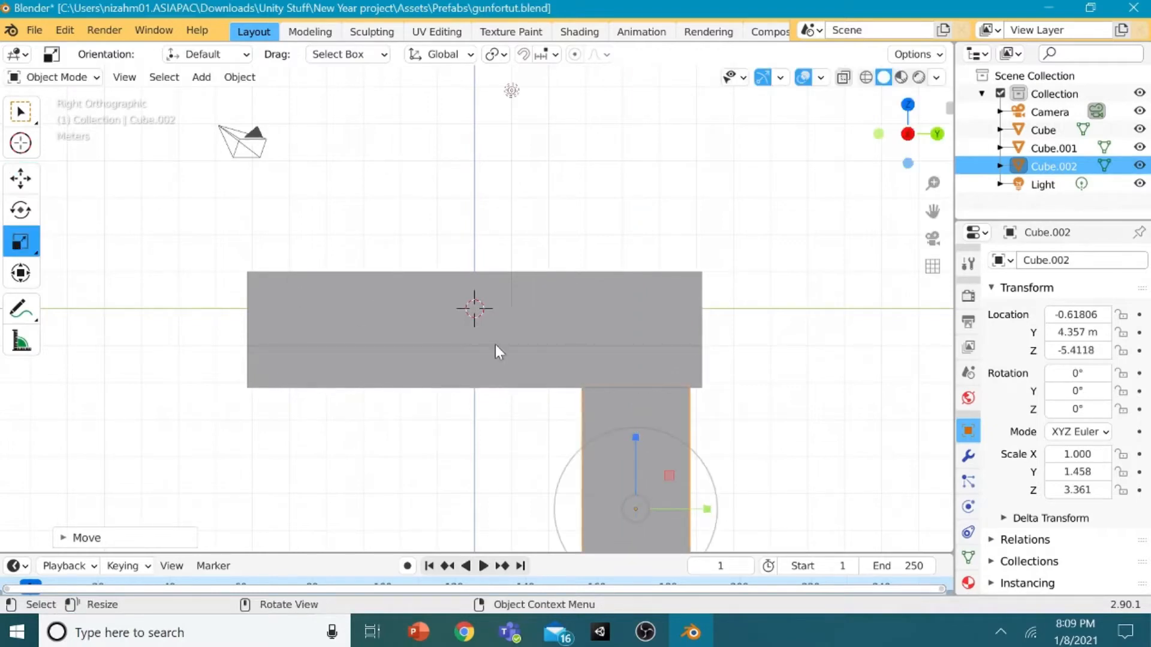
left_click_drag(636, 438, 629, 463)
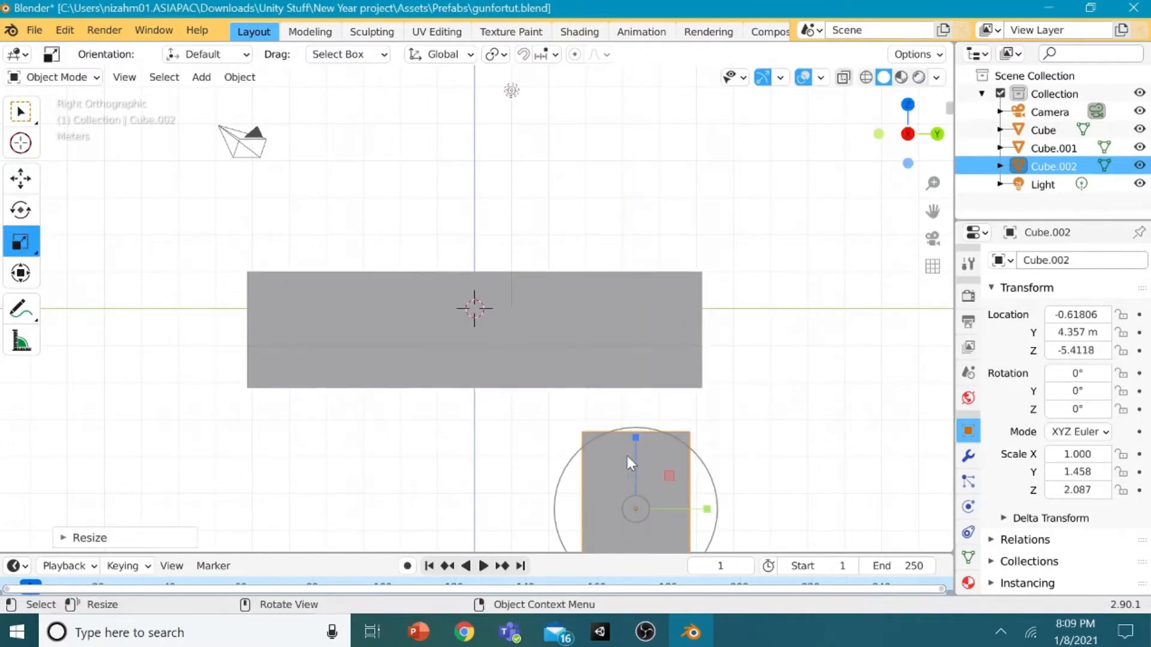
left_click(29, 181)
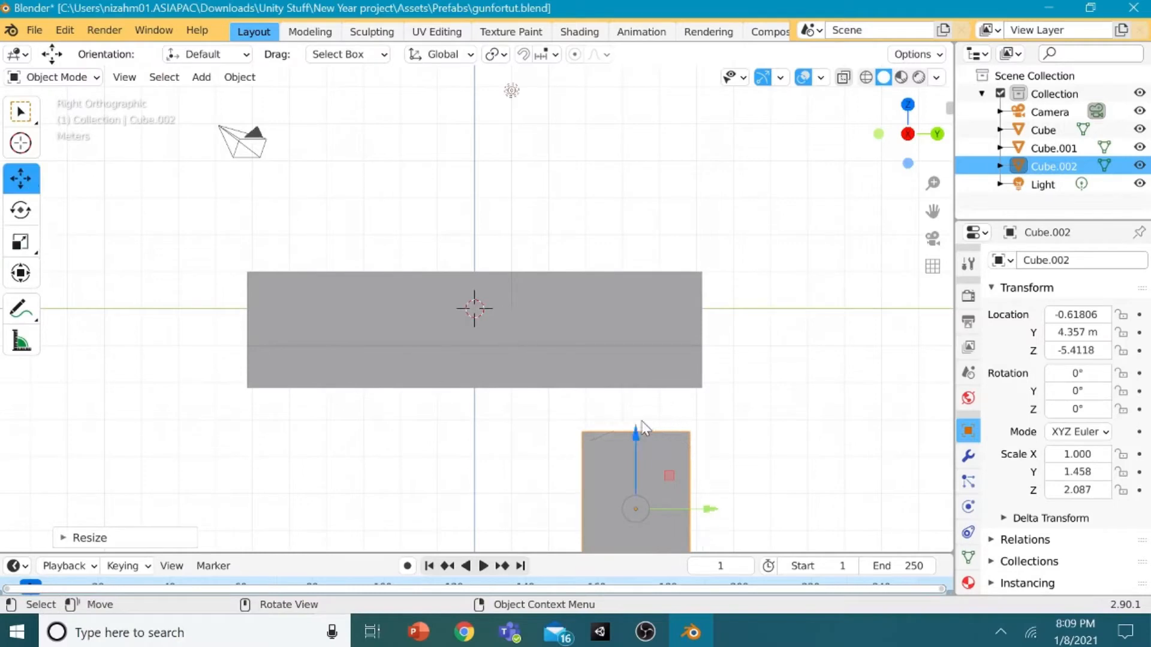
left_click_drag(636, 427, 636, 384)
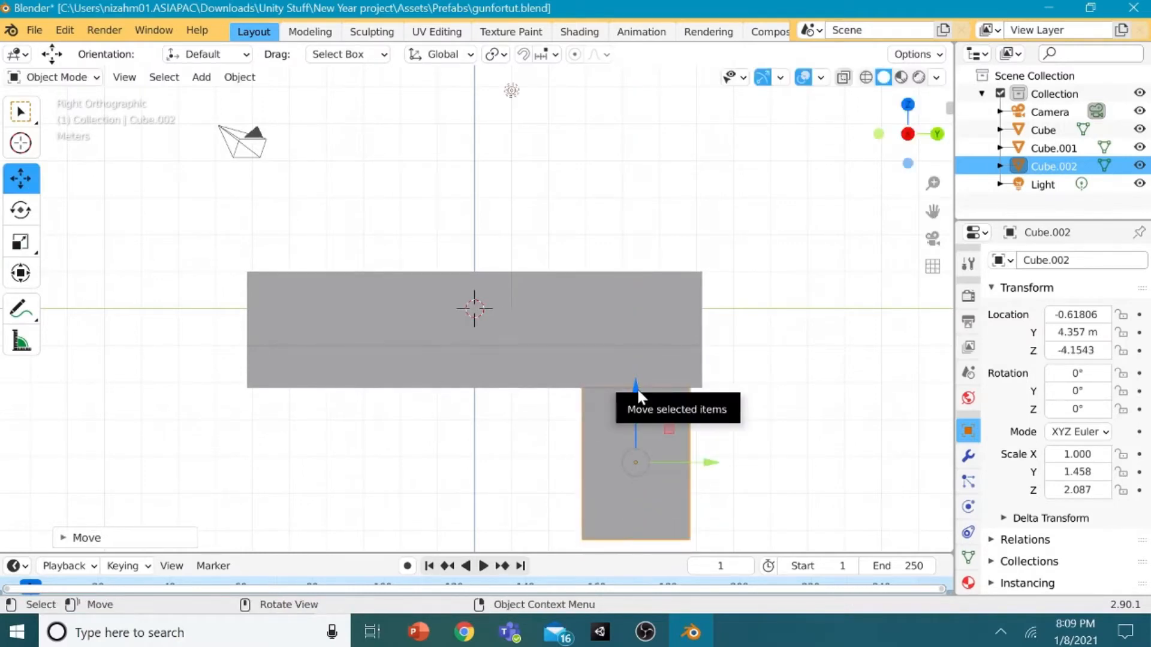
left_click(24, 241)
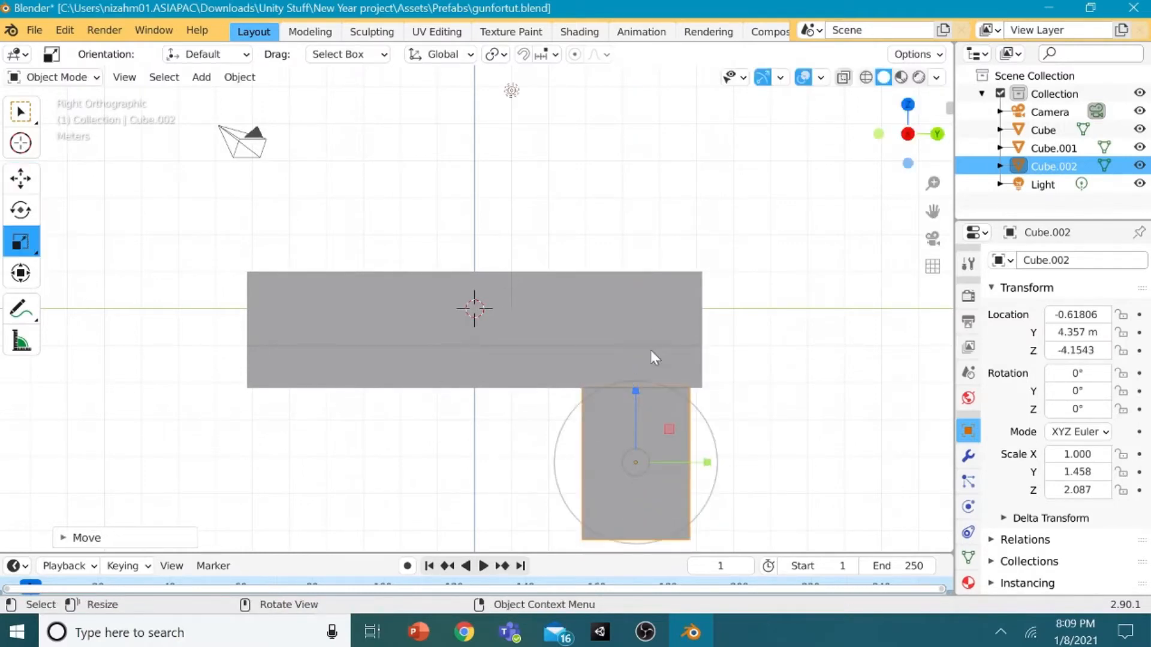
left_click_drag(636, 395, 620, 426)
left_click(8, 182)
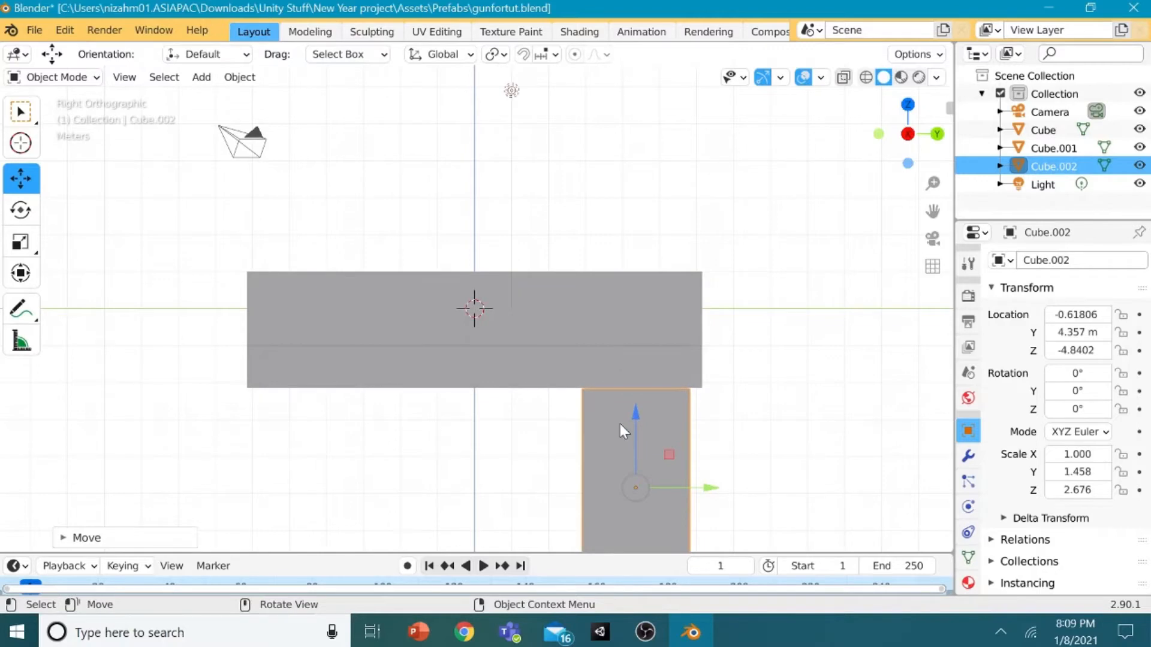
Step: Center the handle under the bars at X about 0 m and narrow it to an X scale of about 0.91
middle_click_drag(619, 422, 440, 419)
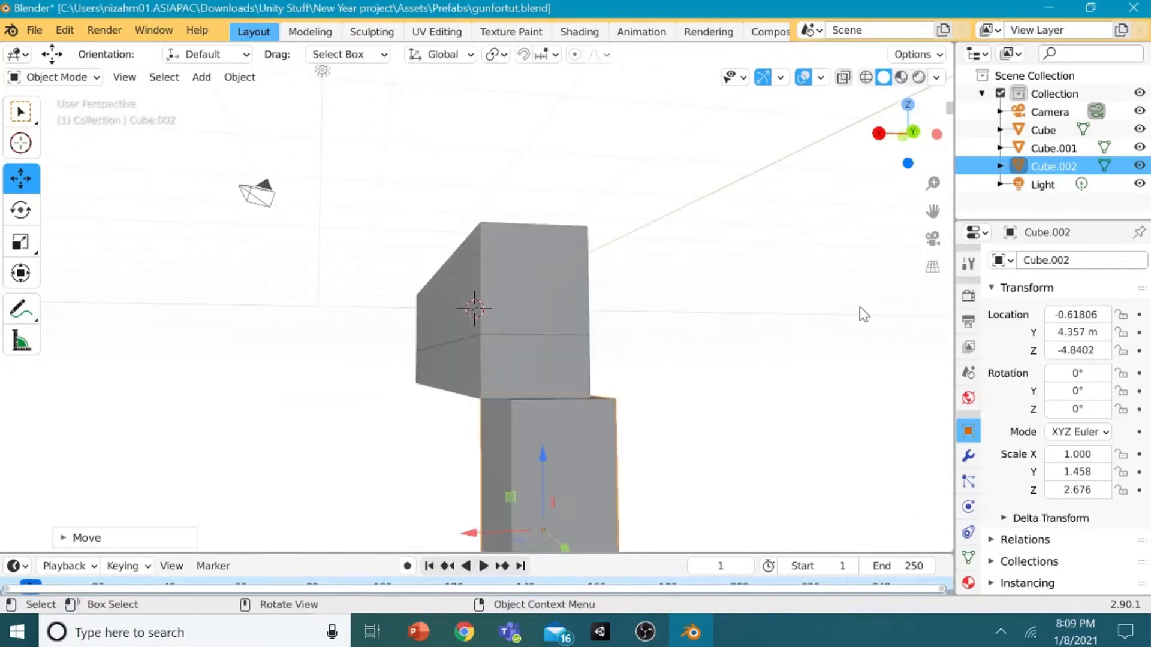
left_click(912, 131)
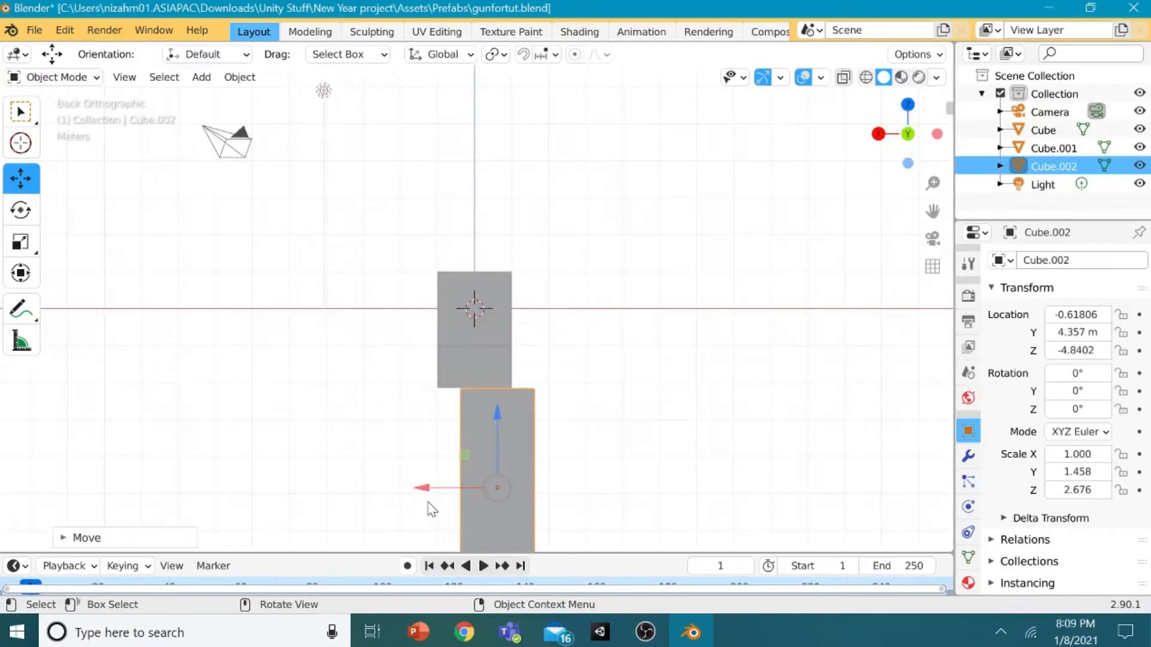
mouse_move(419, 488)
left_mouse_down()
mouse_move(378, 467)
mouse_move(414, 495)
left_mouse_up()
left_click(23, 257)
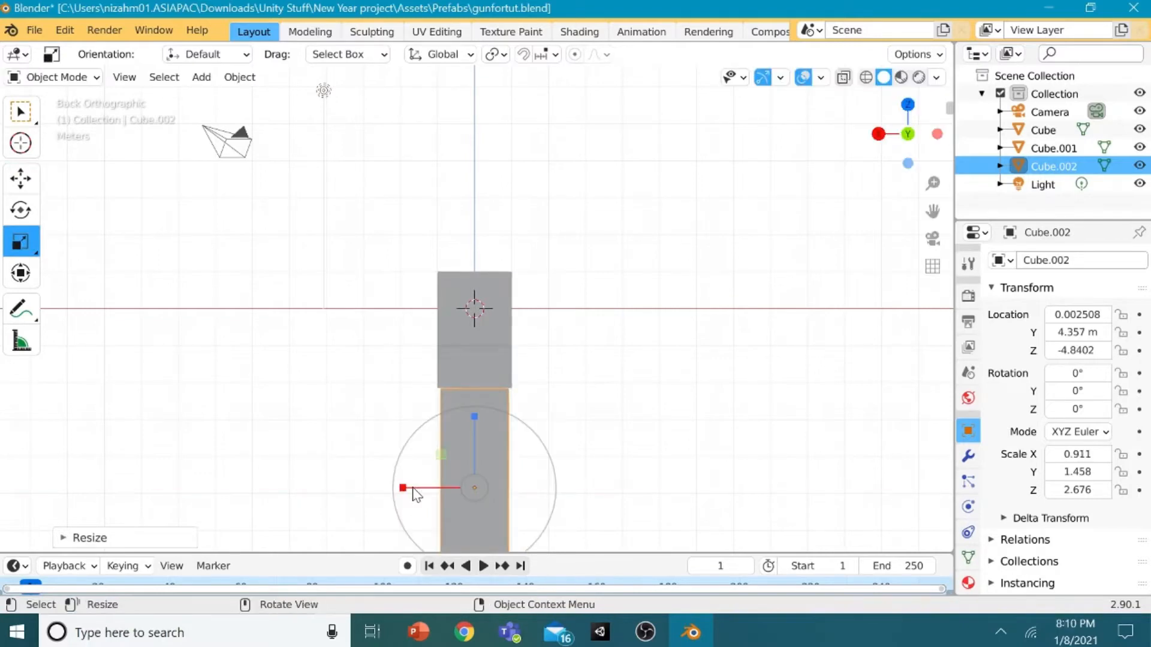
Step: Raise the handle along Z to about -4.67 m so its top sinks into the lower bar
left_click(20, 179)
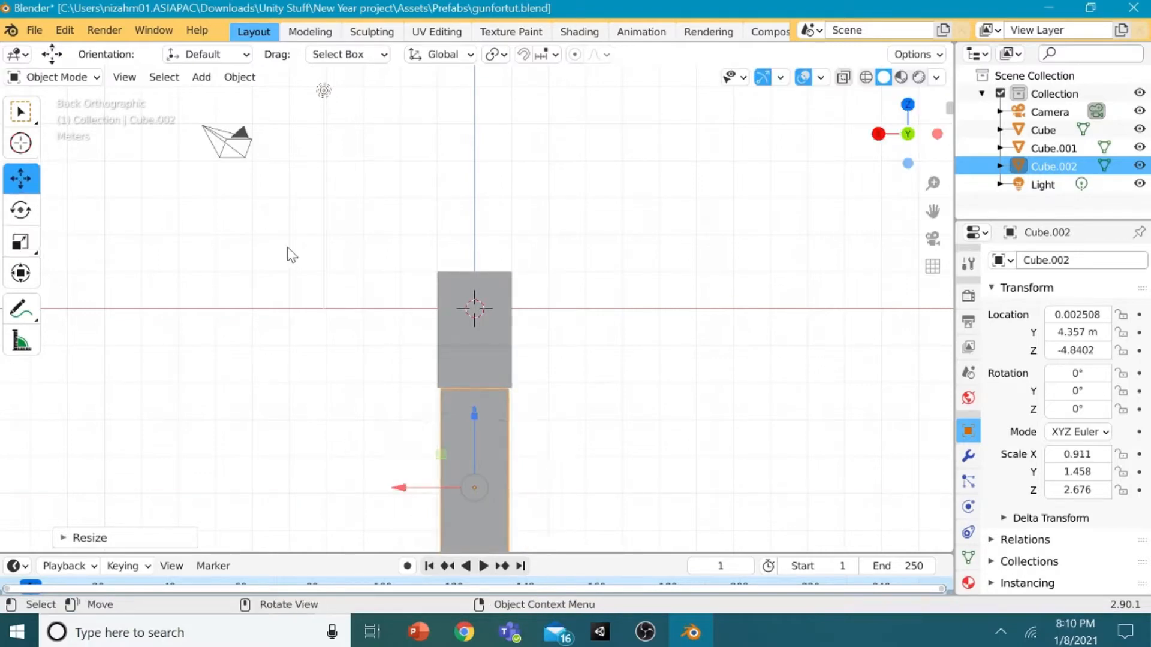
middle_click_drag(290, 254, 439, 245)
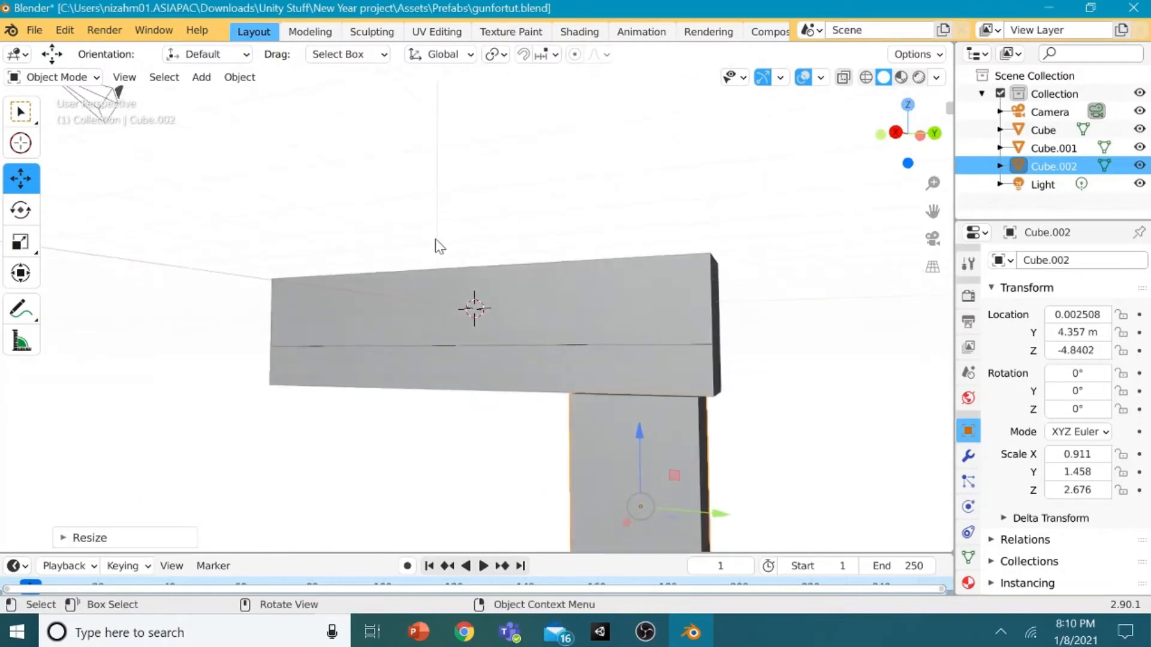
left_click_drag(637, 435, 641, 429)
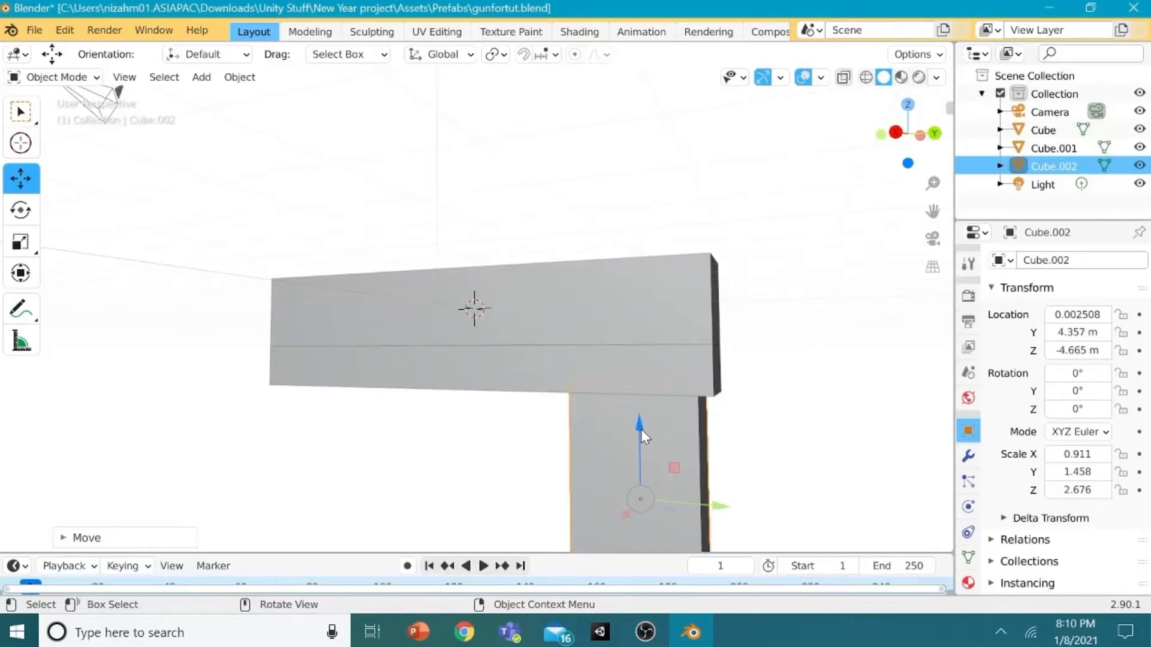
Step: Add a cylinder mesh at the origin and show its numeric transform values in the viewport
left_click(750, 437)
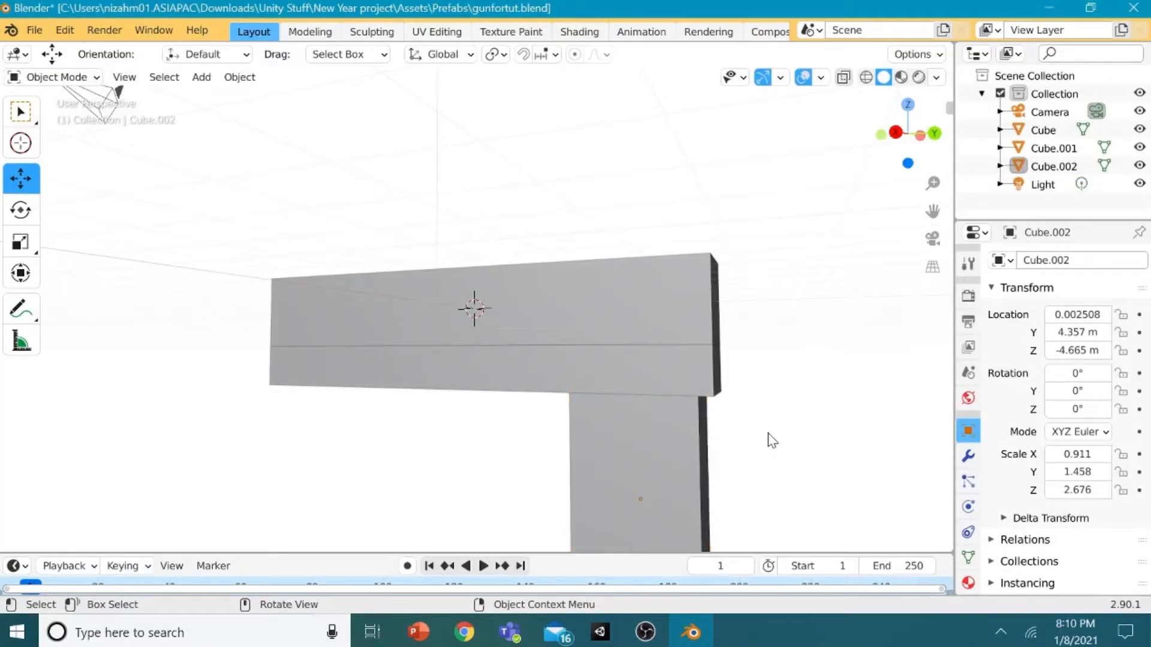
middle_click_drag(767, 440, 8, 476)
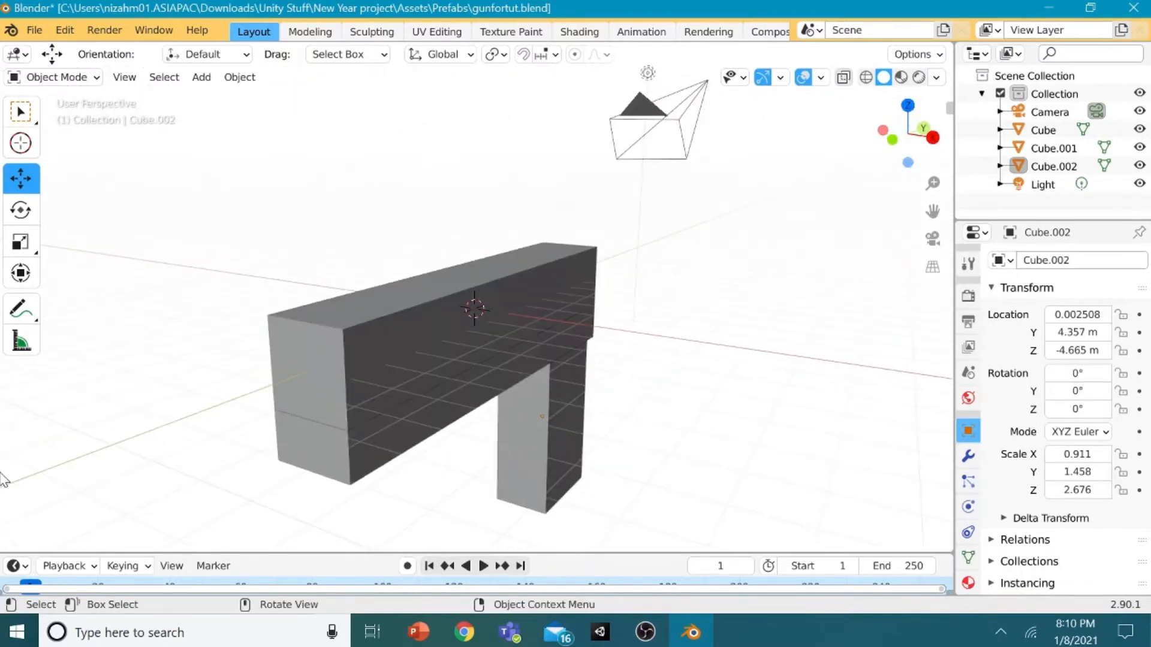
key("shift+a")
mouse_move(42, 249)
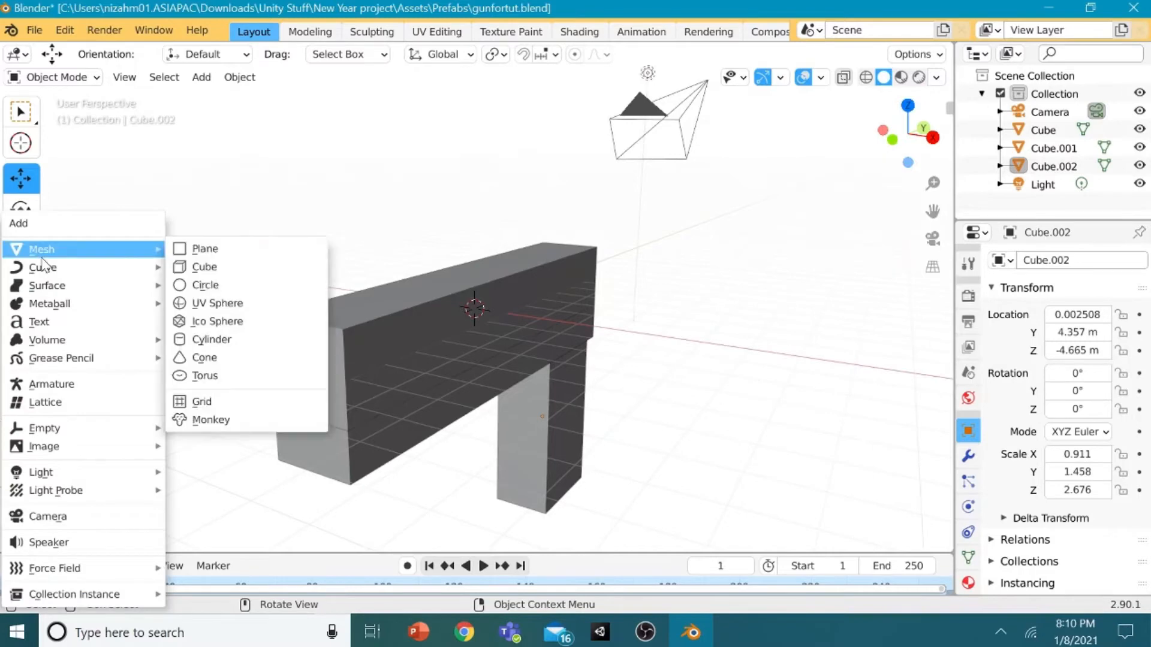
left_click(221, 338)
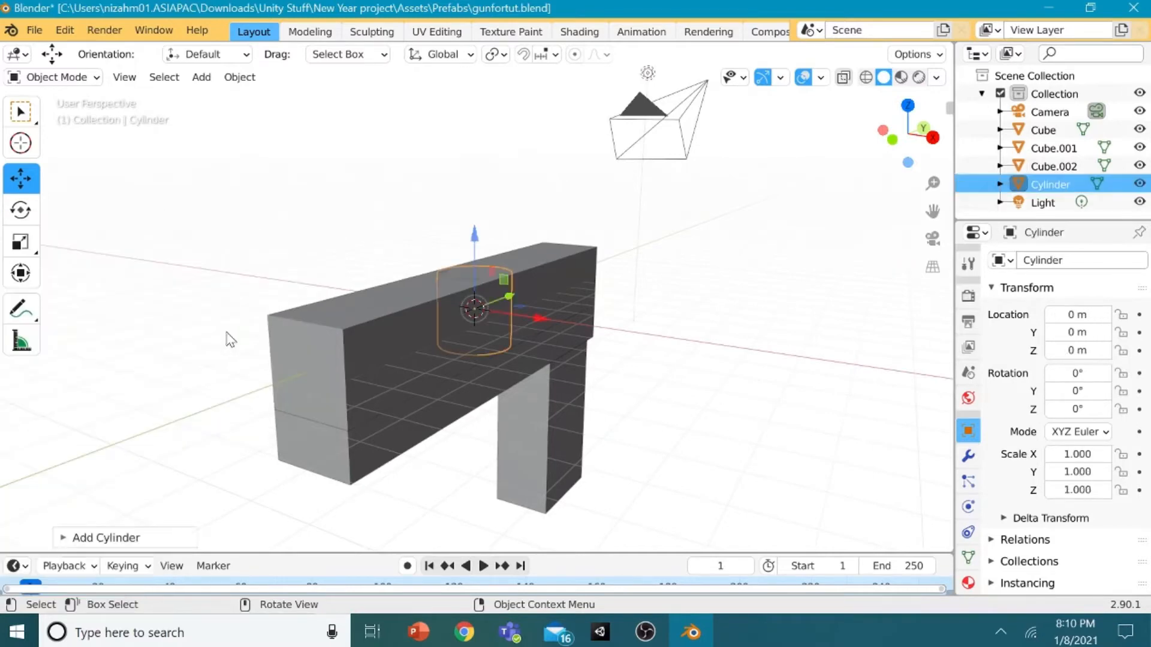
key("n")
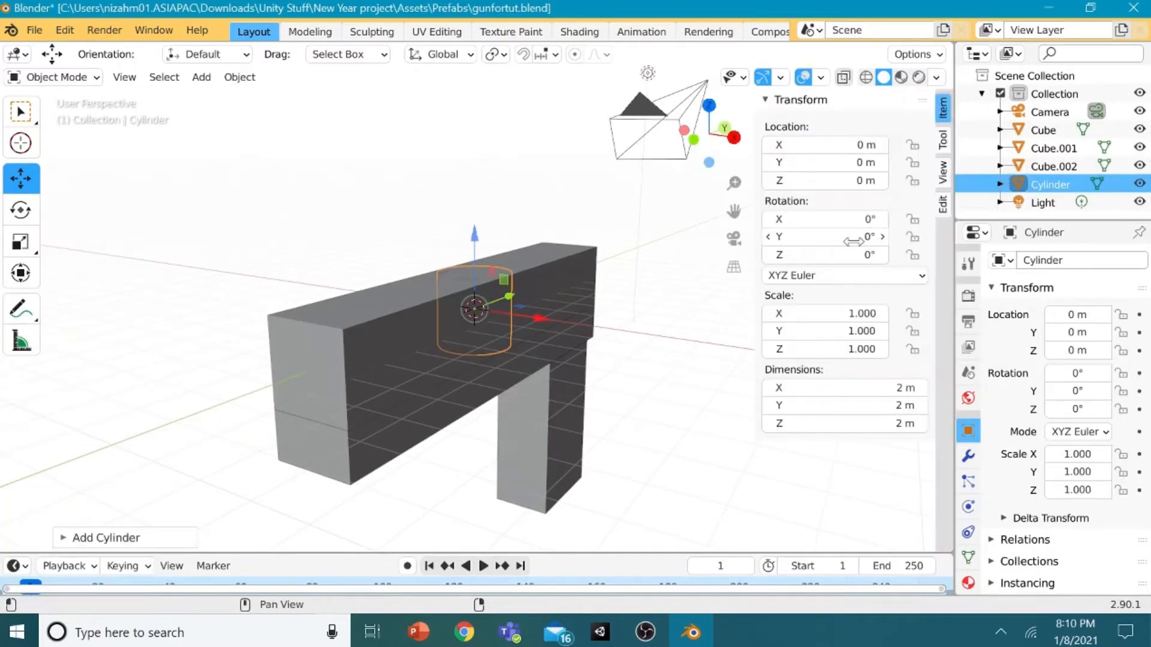
left_click_drag(824, 237, 797, 237)
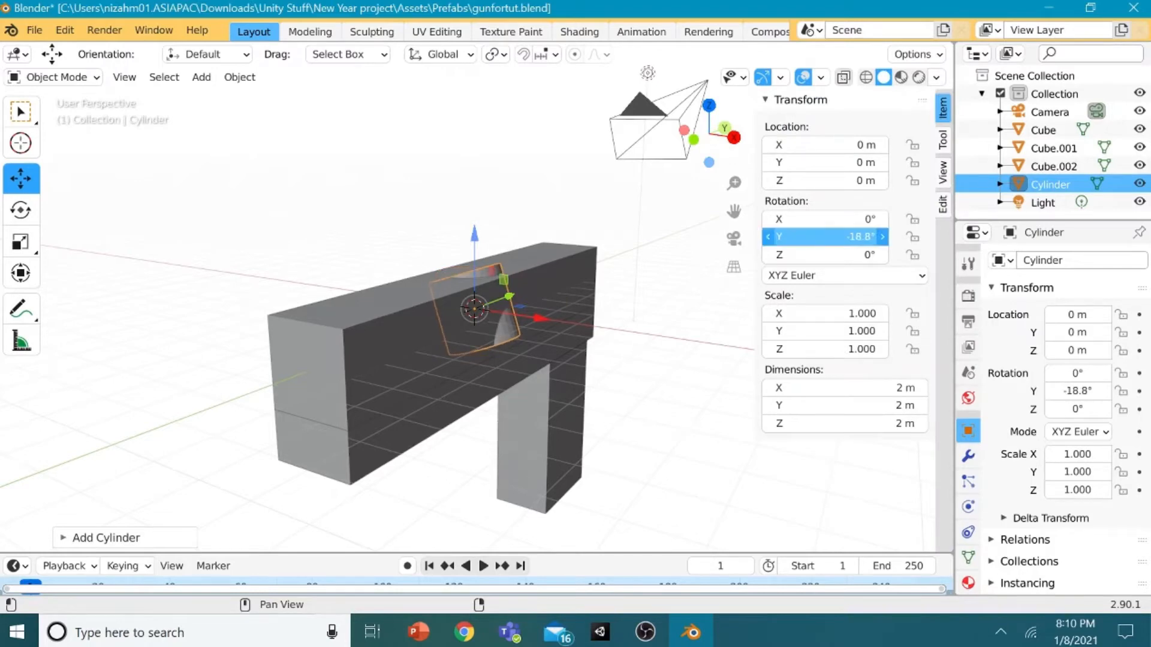
key("Escape")
left_click(864, 236)
left_click(865, 218)
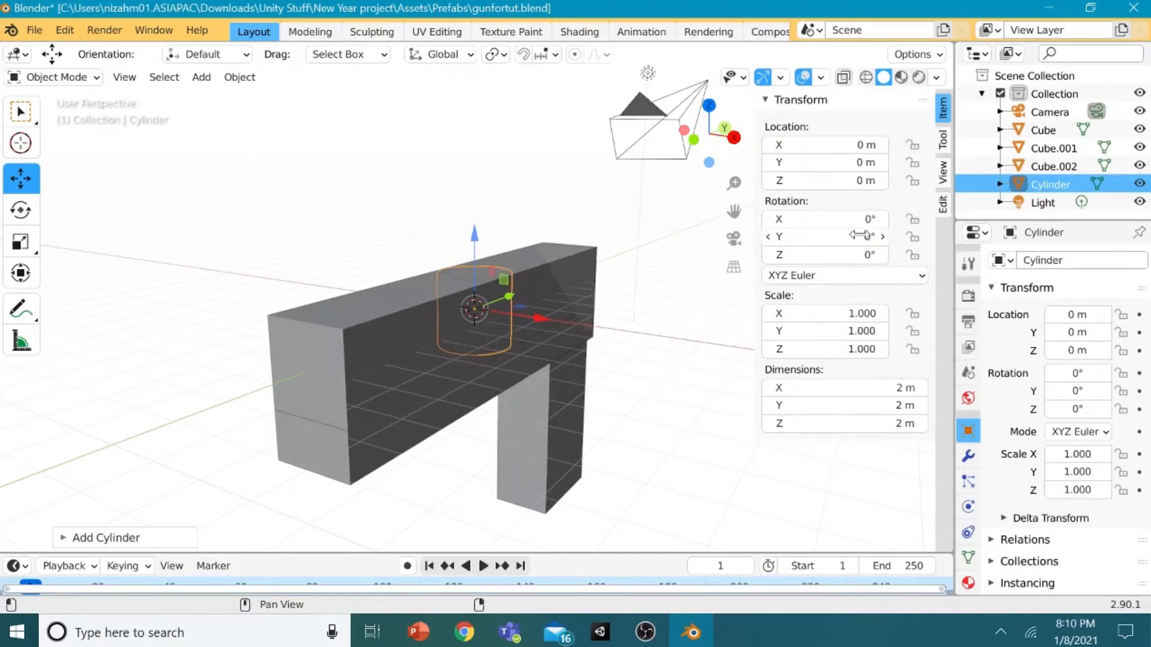
left_click_drag(863, 254, 905, 254)
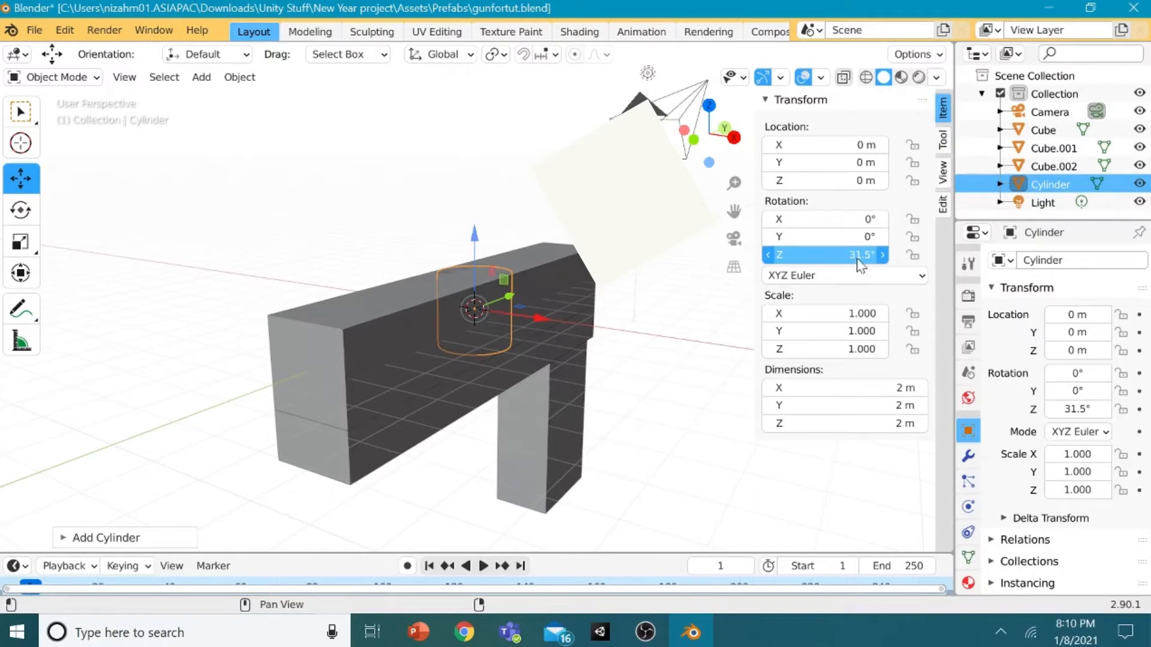
key("Escape")
Step: Set the cylinder's X rotation to 90° so it lies along the length of the bars
left_click_drag(863, 218, 941, 219)
left_click(862, 219)
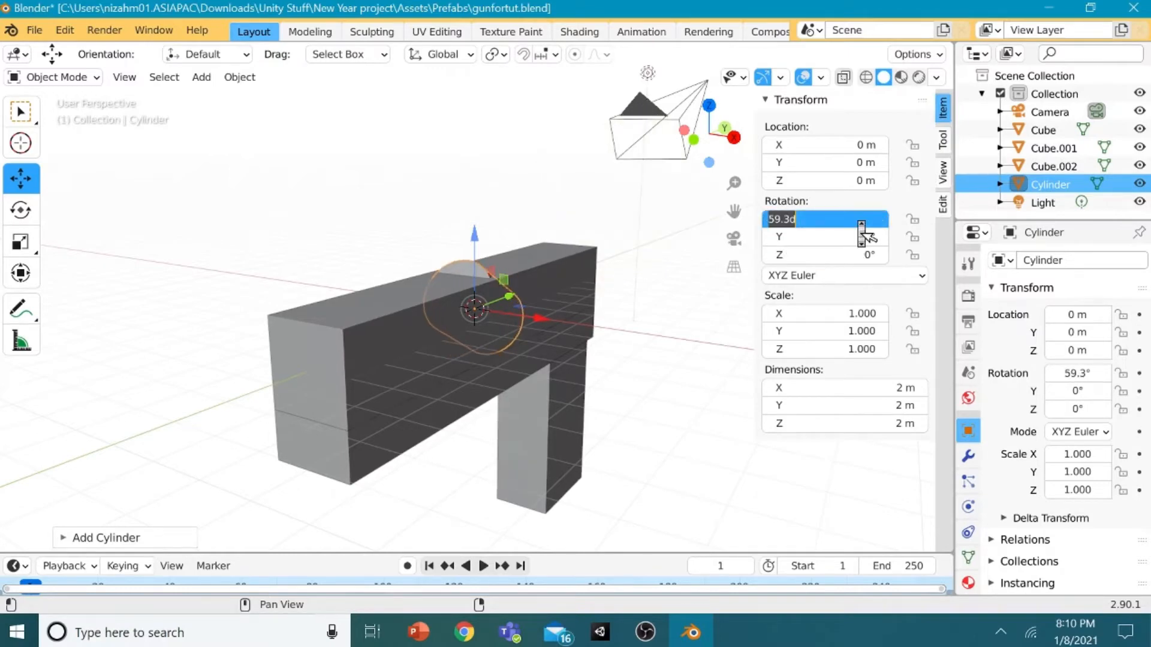
type("90")
key("Return")
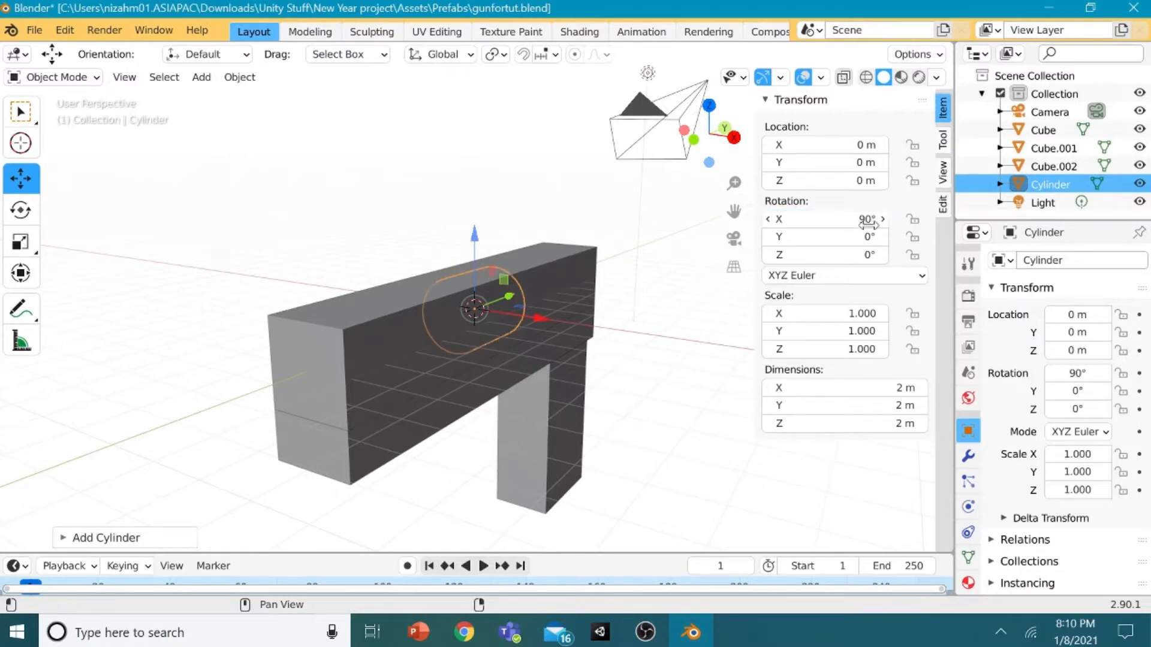
Step: Shrink the cylinder uniformly to a scale of about 0.544 and lengthen it to a Z scale of about 4.96
key("s")
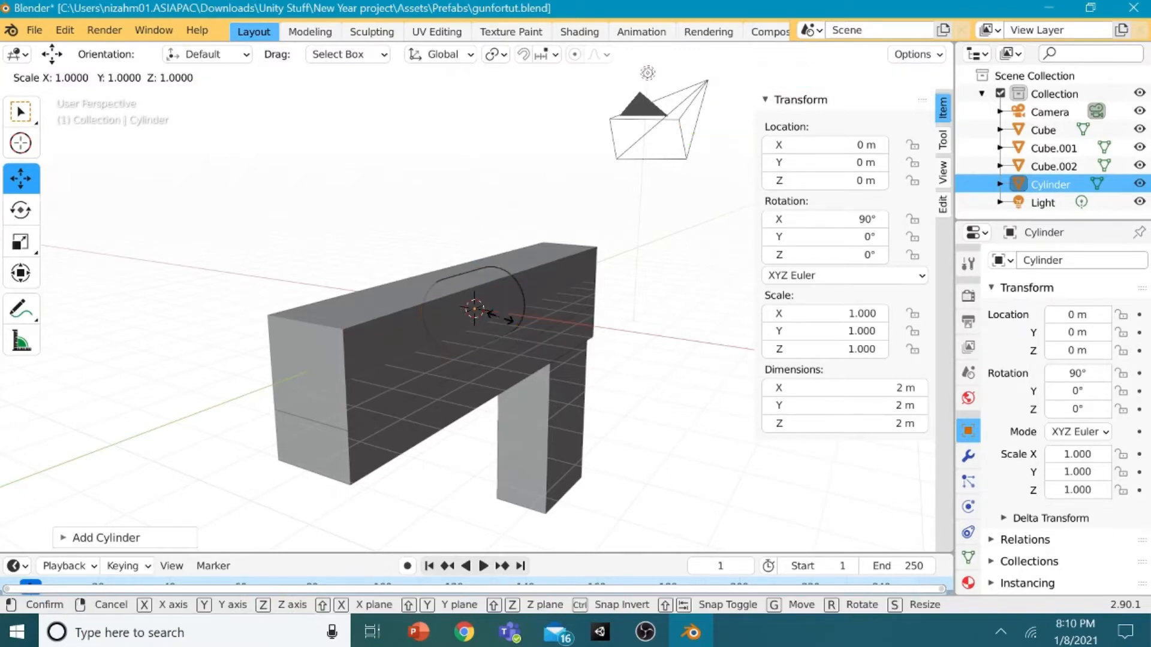
left_click(492, 317)
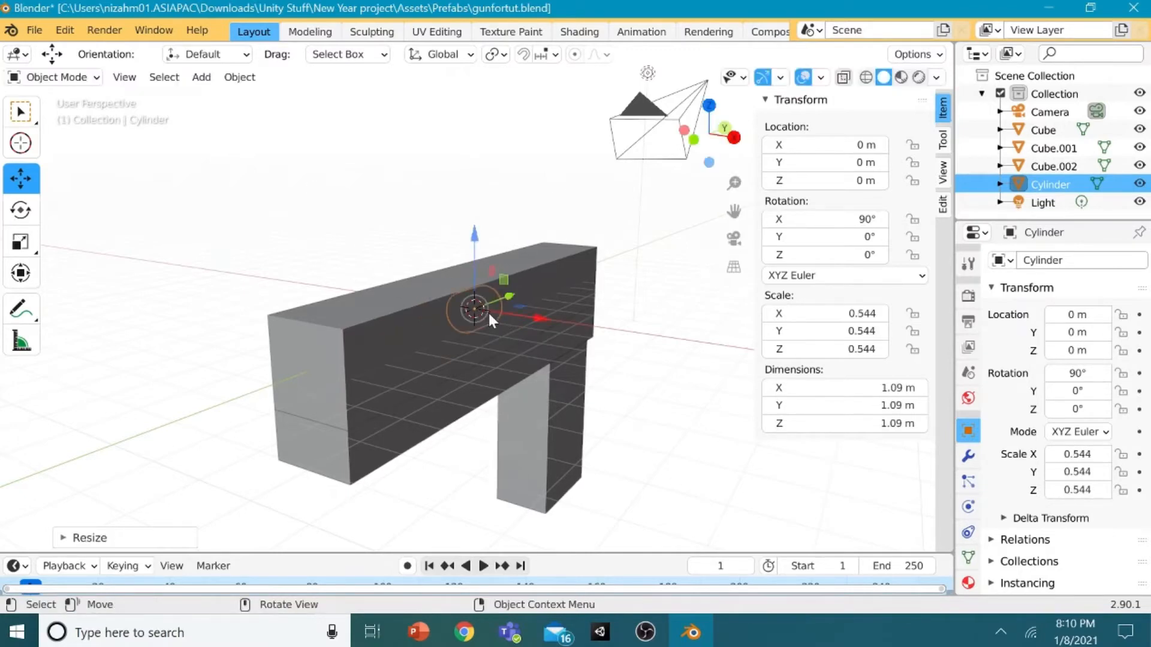
left_click(20, 241)
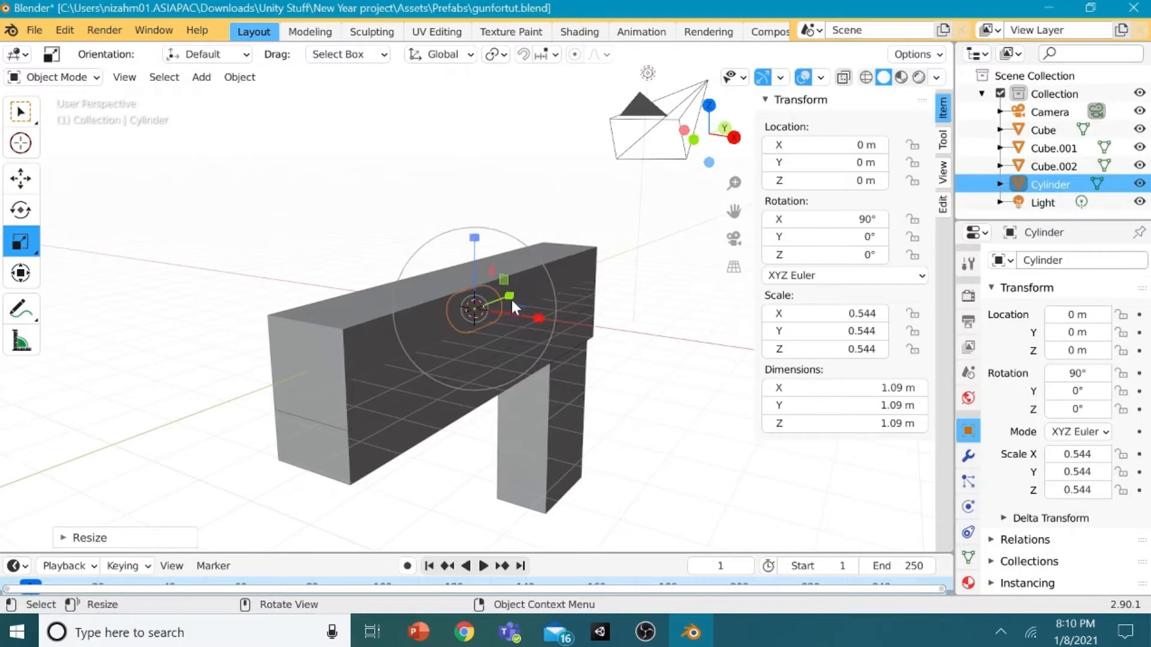
left_click_drag(510, 304, 764, 251)
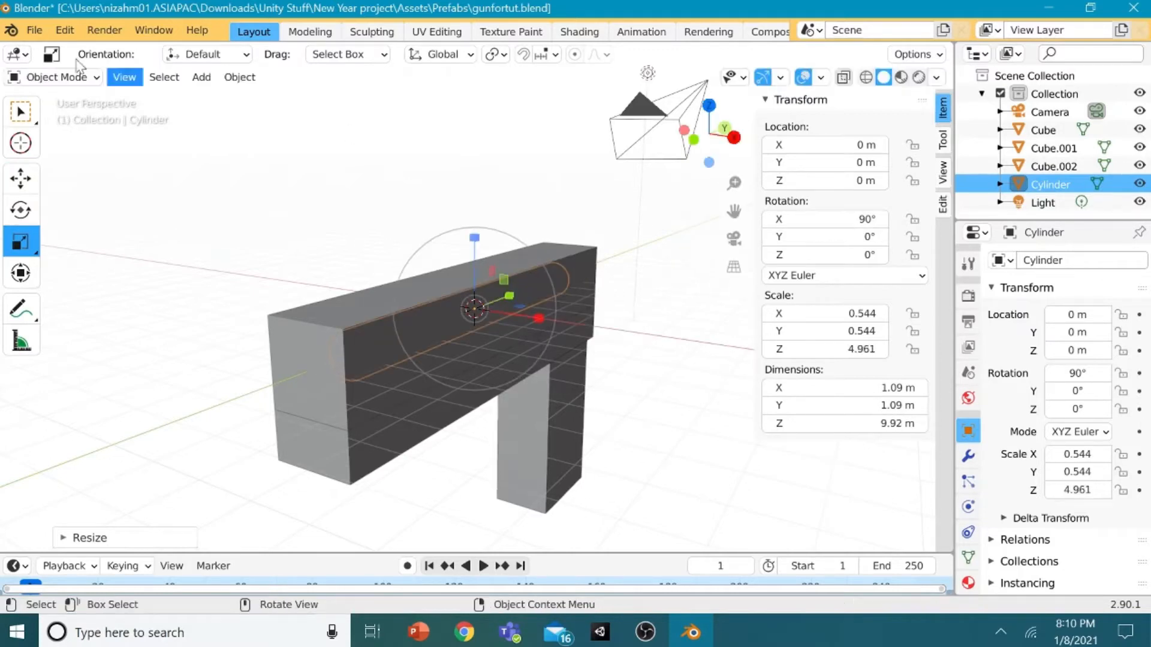
Step: Move the cylinder along Y to about -1.55 m so its tip protrudes from the upper bar's front, and deselect it
left_click(11, 187)
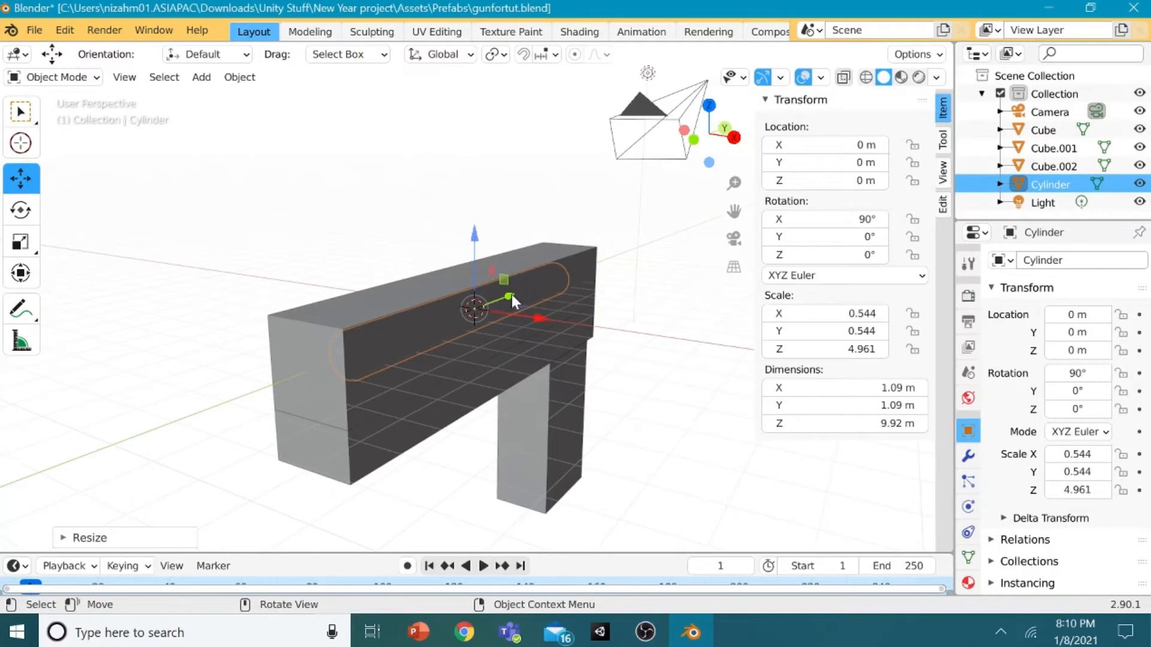
left_click_drag(512, 294, 475, 308)
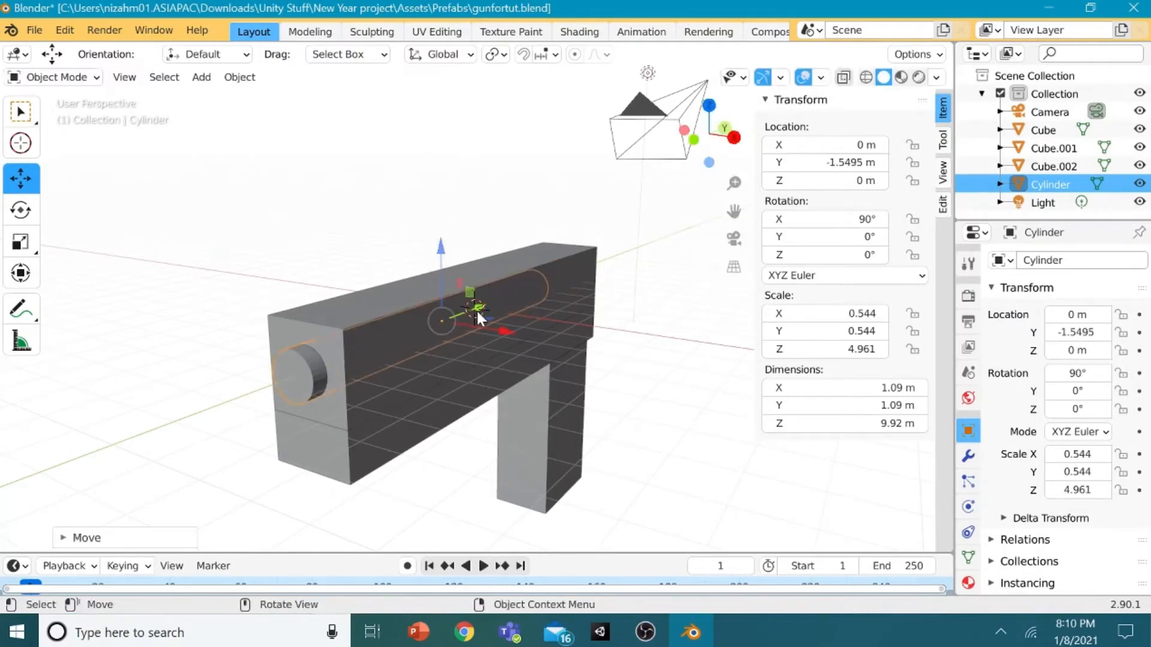
left_click(713, 348)
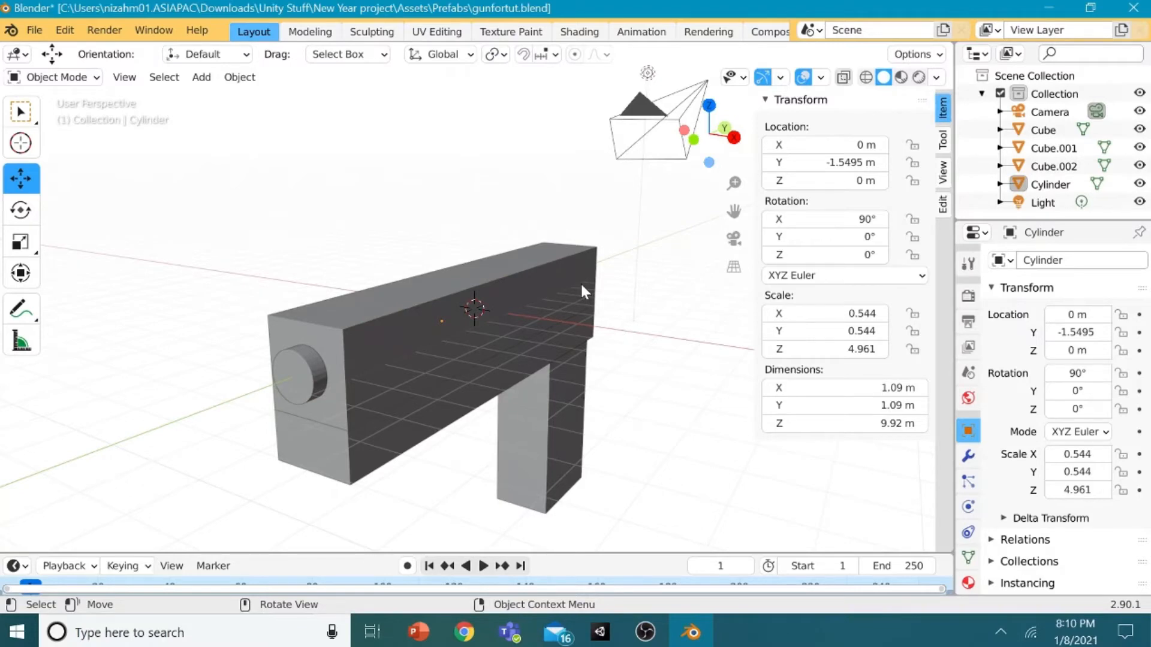
Step: Turn on automatic keyframing and insert a Location keyframe for the upper bar at frame 1
middle_click_drag(580, 282, 442, 325)
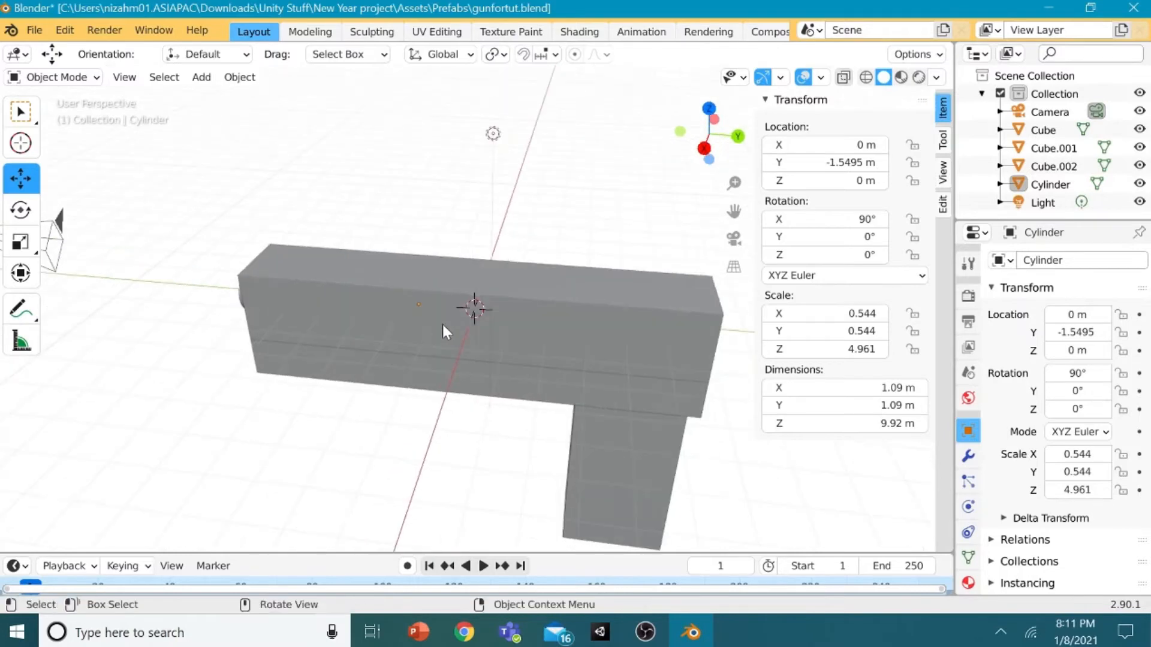
left_click(407, 565)
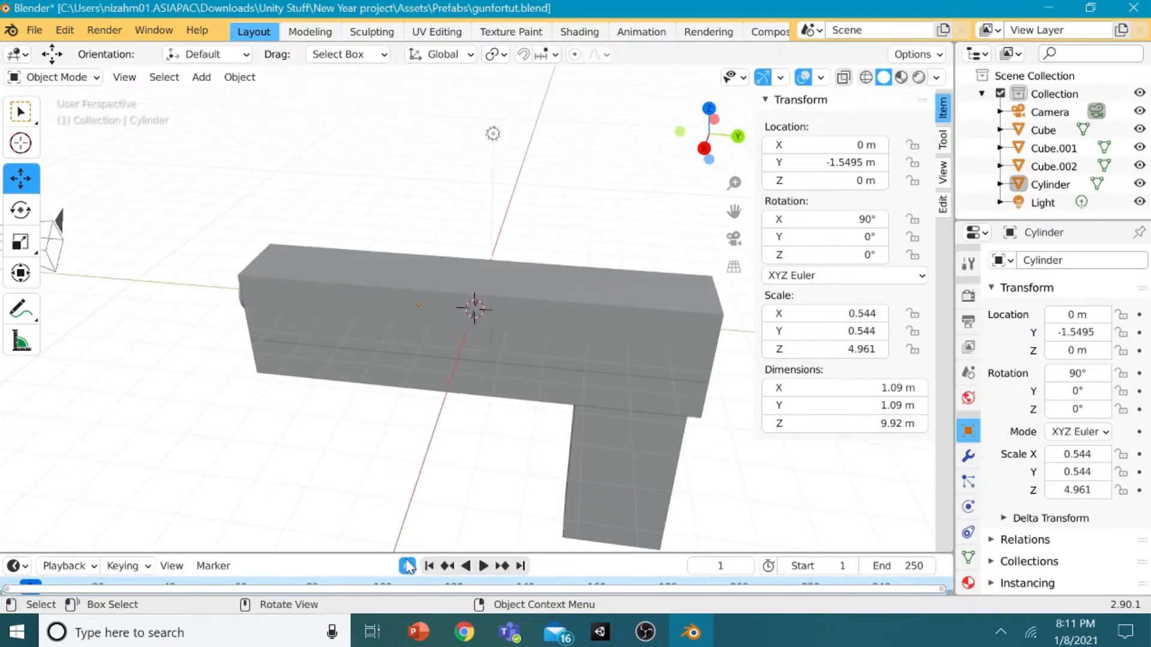
left_click(541, 287)
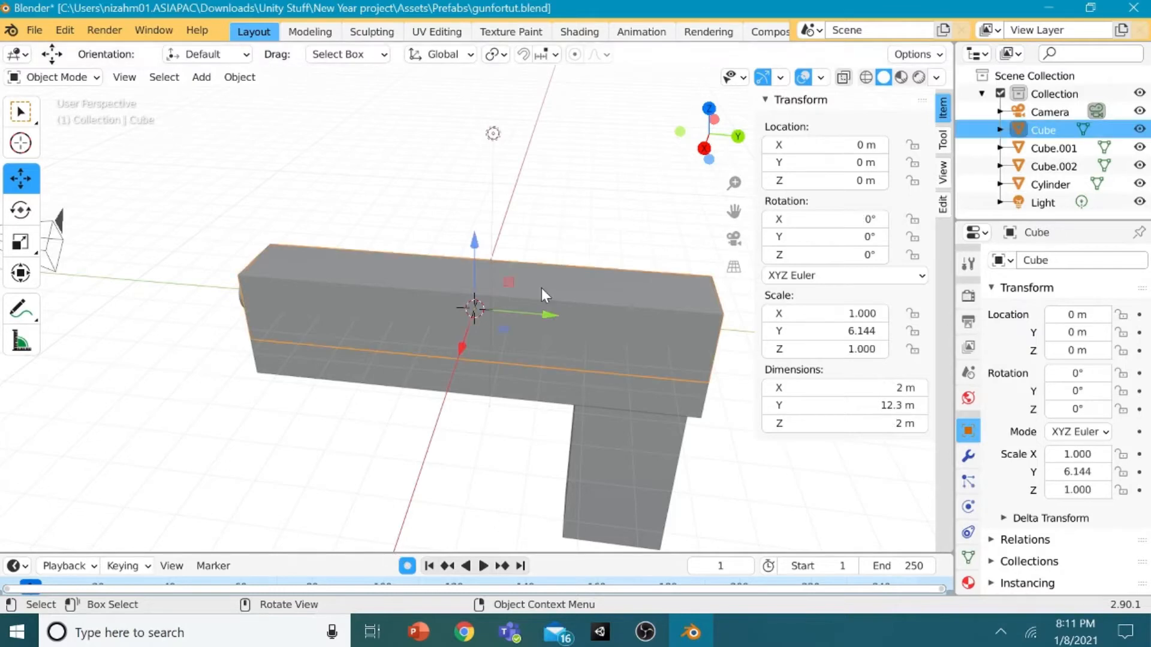
right_click(542, 289)
left_click(501, 555)
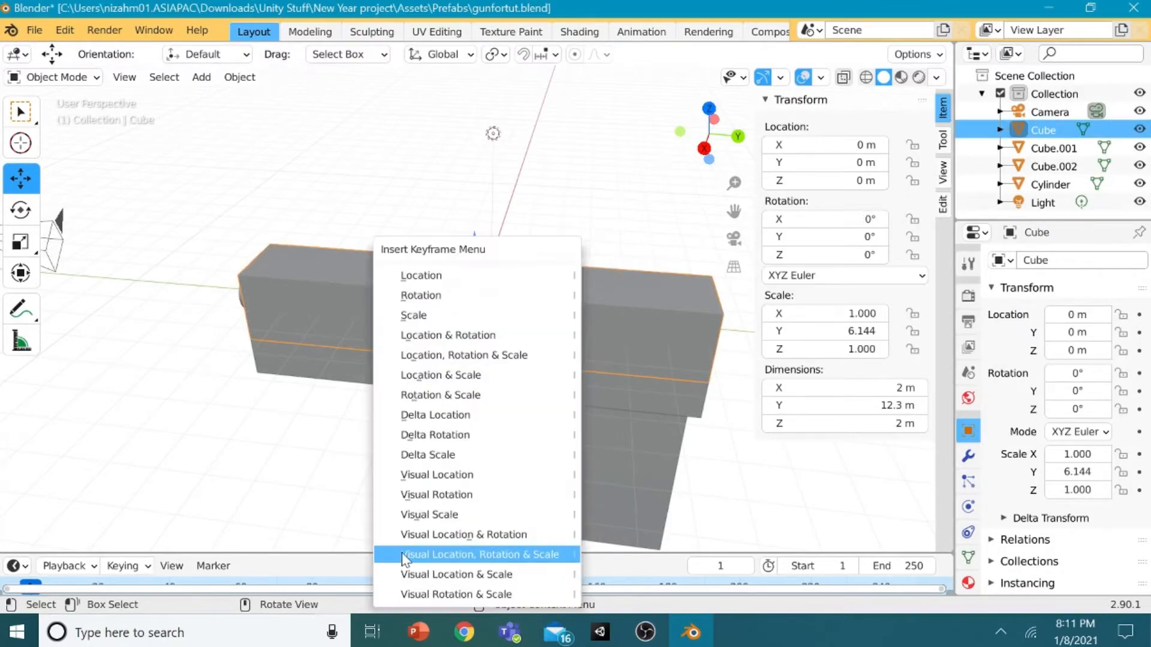
left_click(510, 284)
Step: Enlarge the timeline and duplicate the upper bar's first keyframe to frame 40
left_click_drag(301, 552, 301, 480)
key("space")
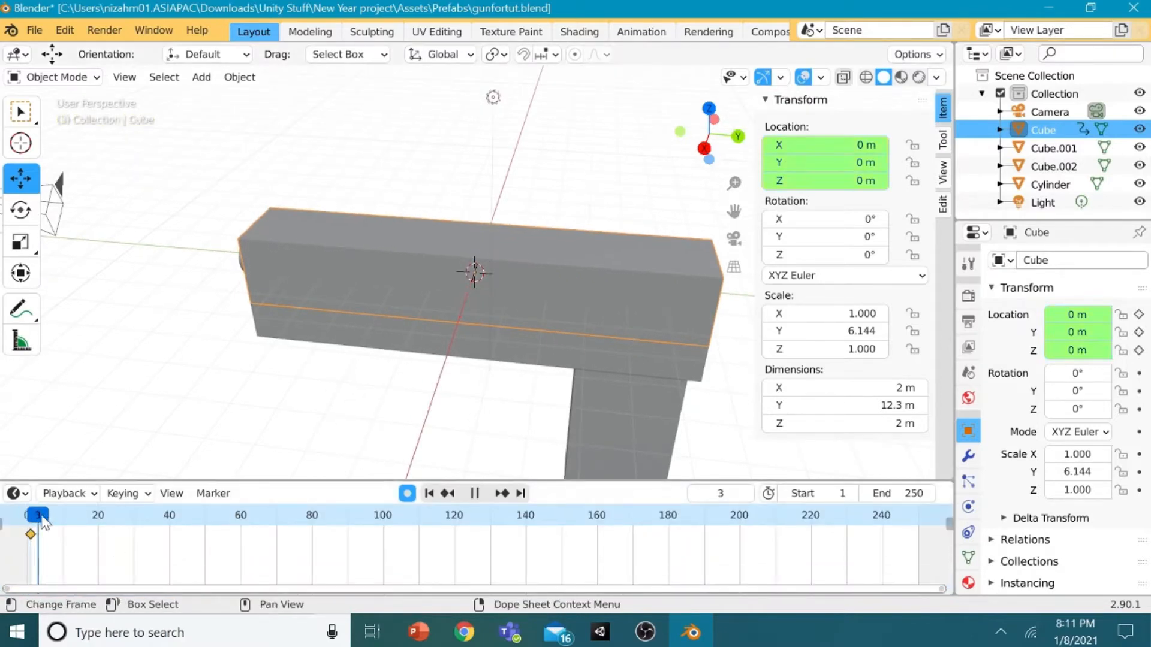
key("space")
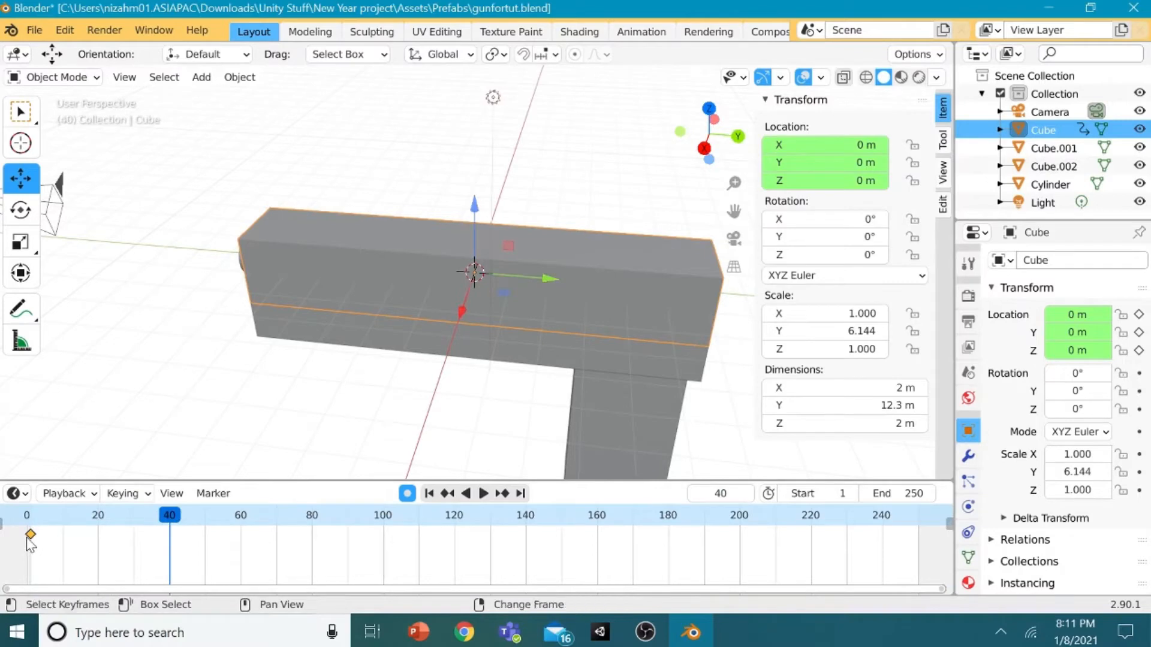
key("shift+d")
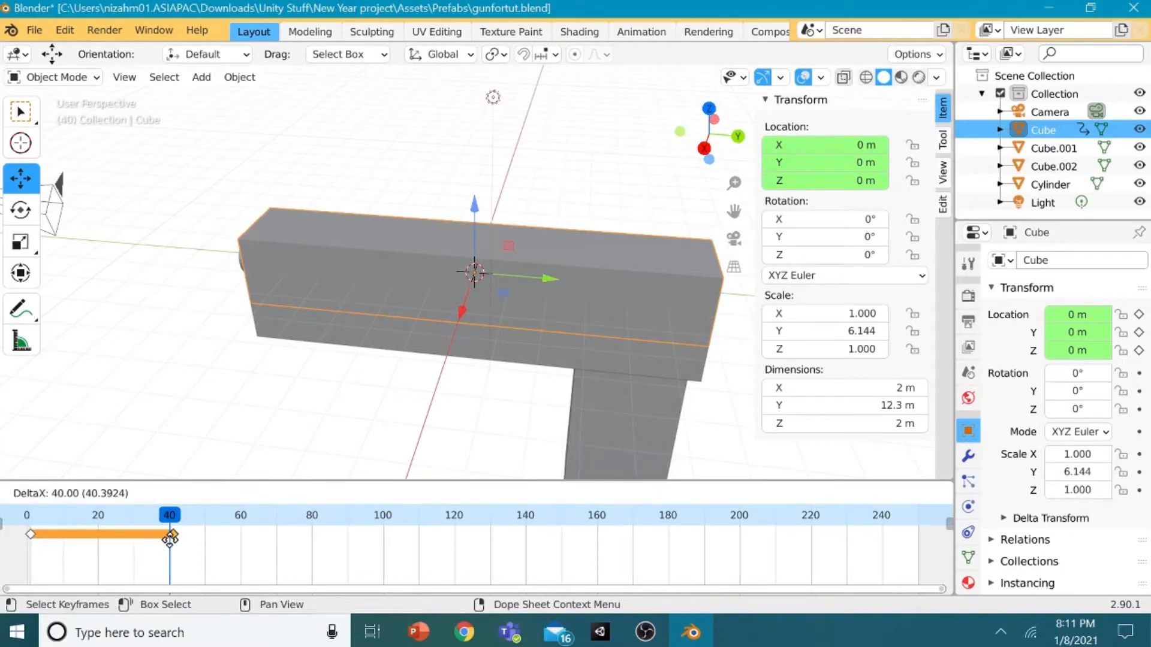
left_click(169, 541)
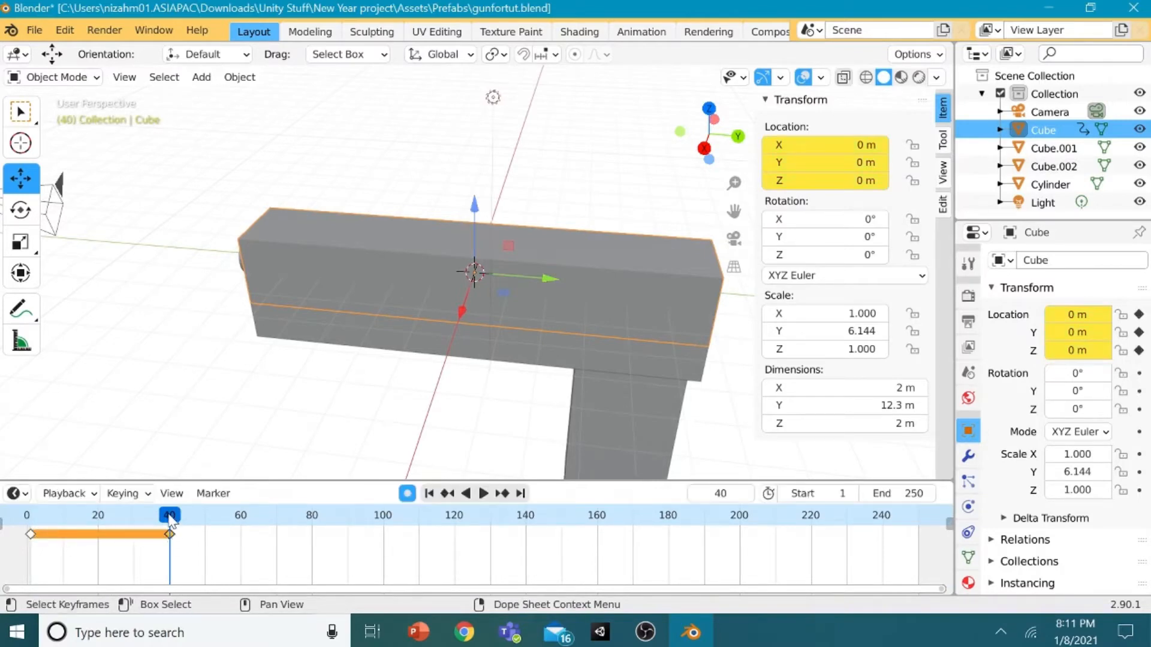
Step: Keyframe the upper bar slid back along Y to about 2.99 m at frame 20
key("space")
left_click_drag(170, 519, 93, 528)
key("space")
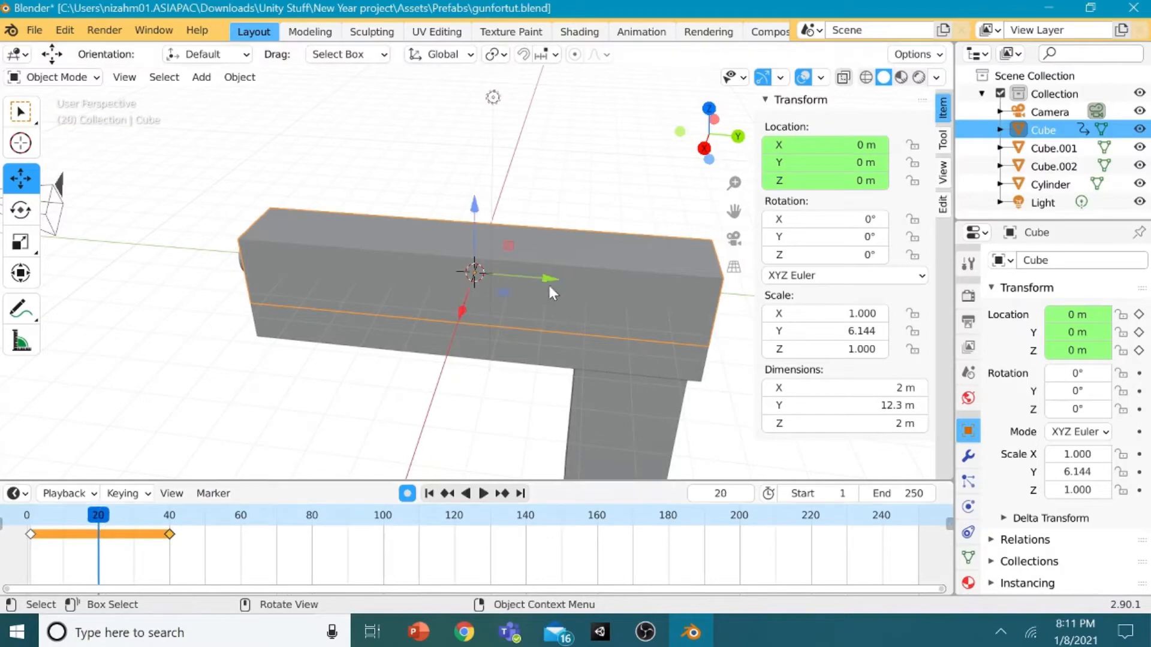
left_click_drag(549, 286, 664, 281)
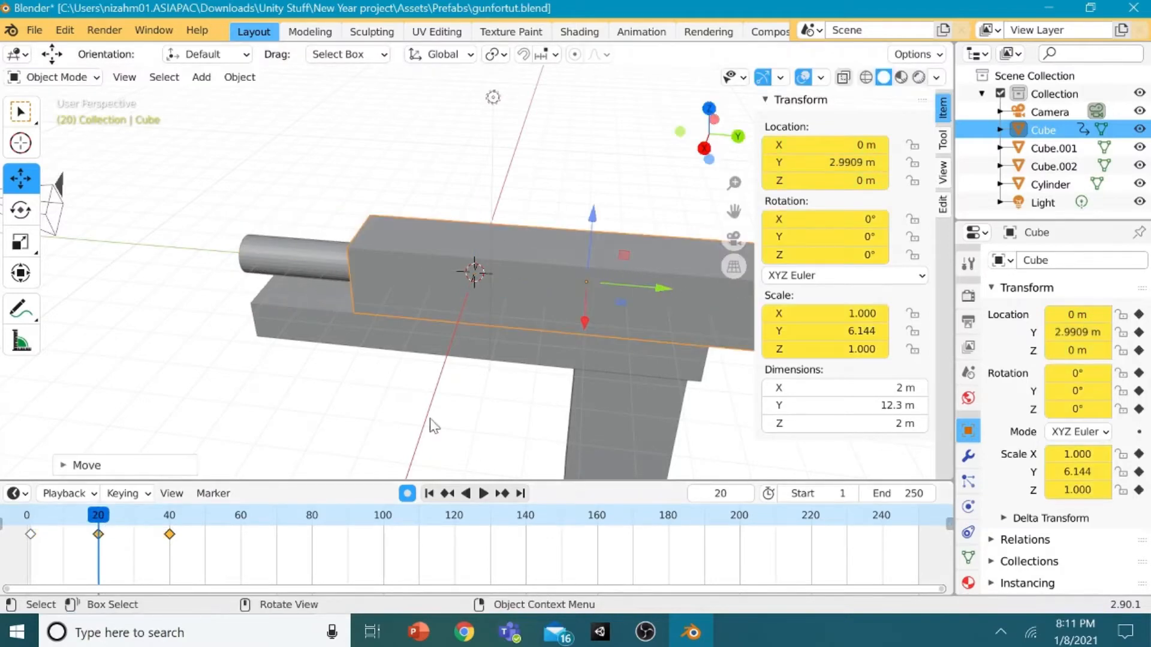
Step: Turn off automatic keyframing after a test playback and set the animation's end frame to 51
key("space")
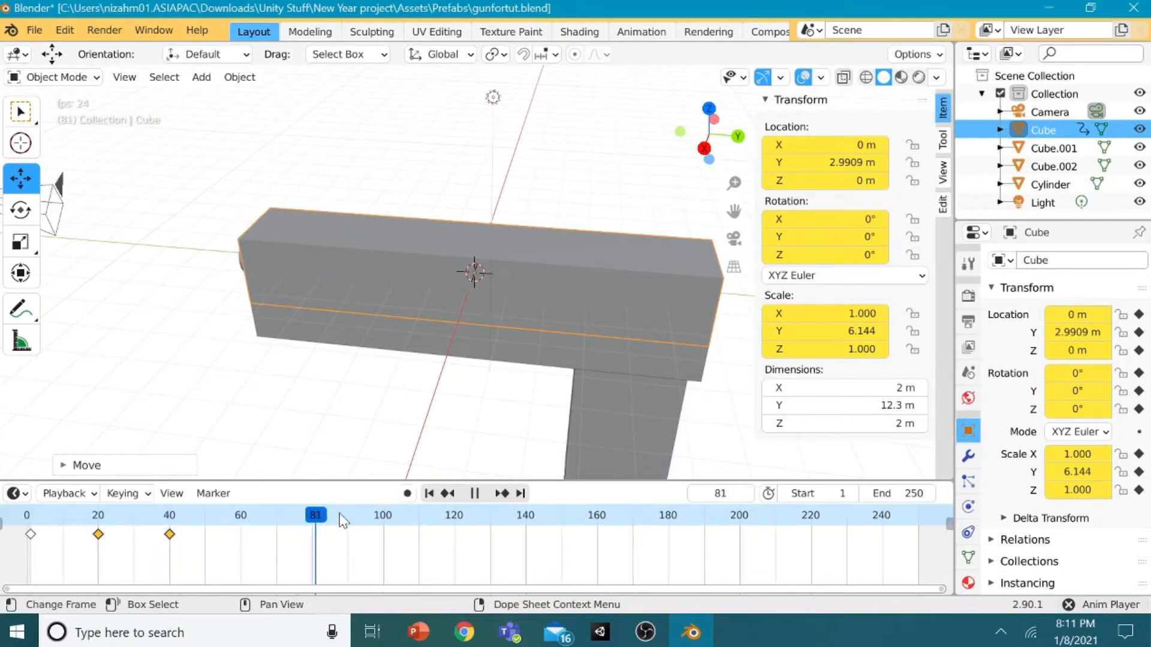
left_click_drag(340, 513, 329, 518)
left_click(474, 493)
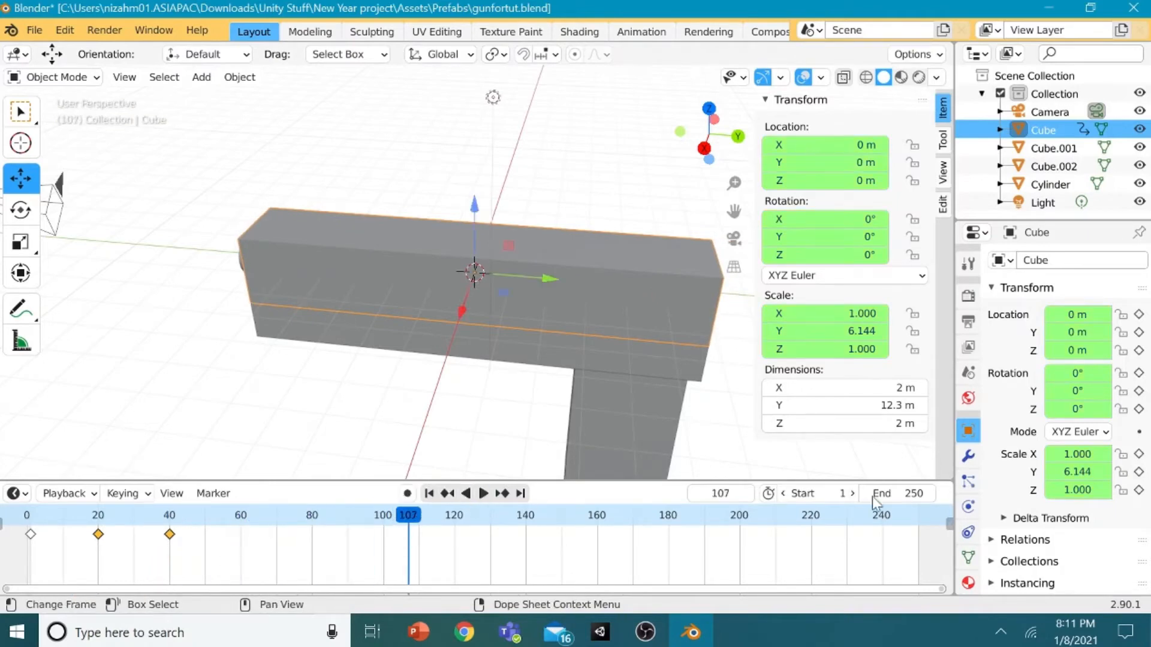
left_click_drag(897, 493, 766, 517)
Step: Play and scrub through the upper bar's sliding animation, finishing at frame 0
key("space")
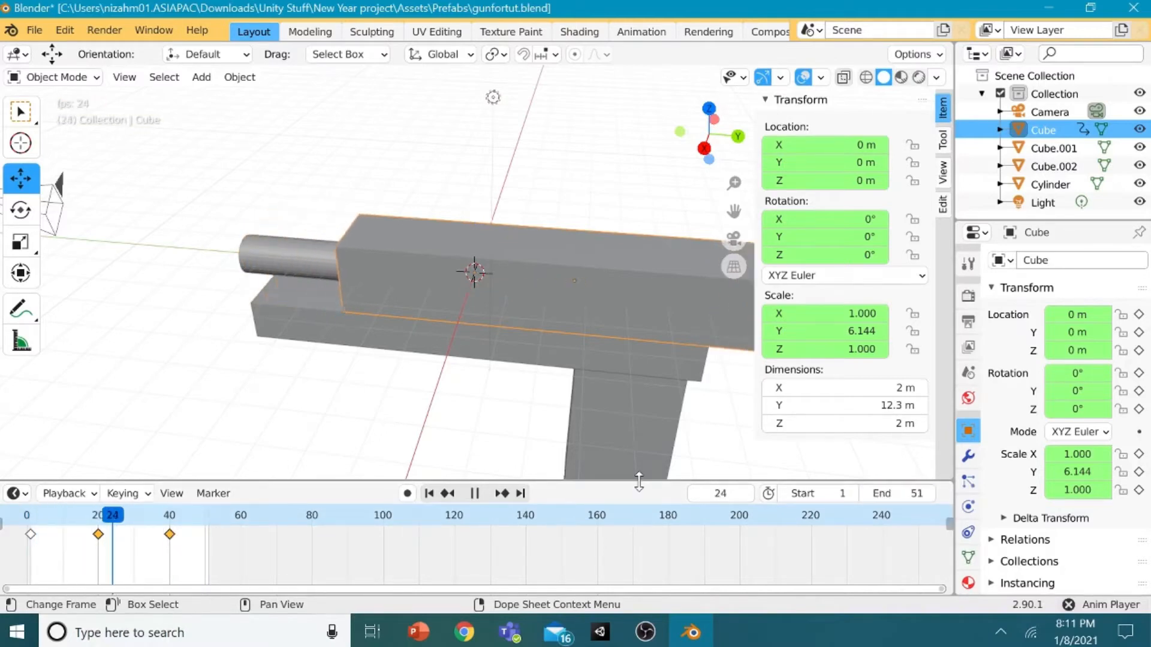
key("space")
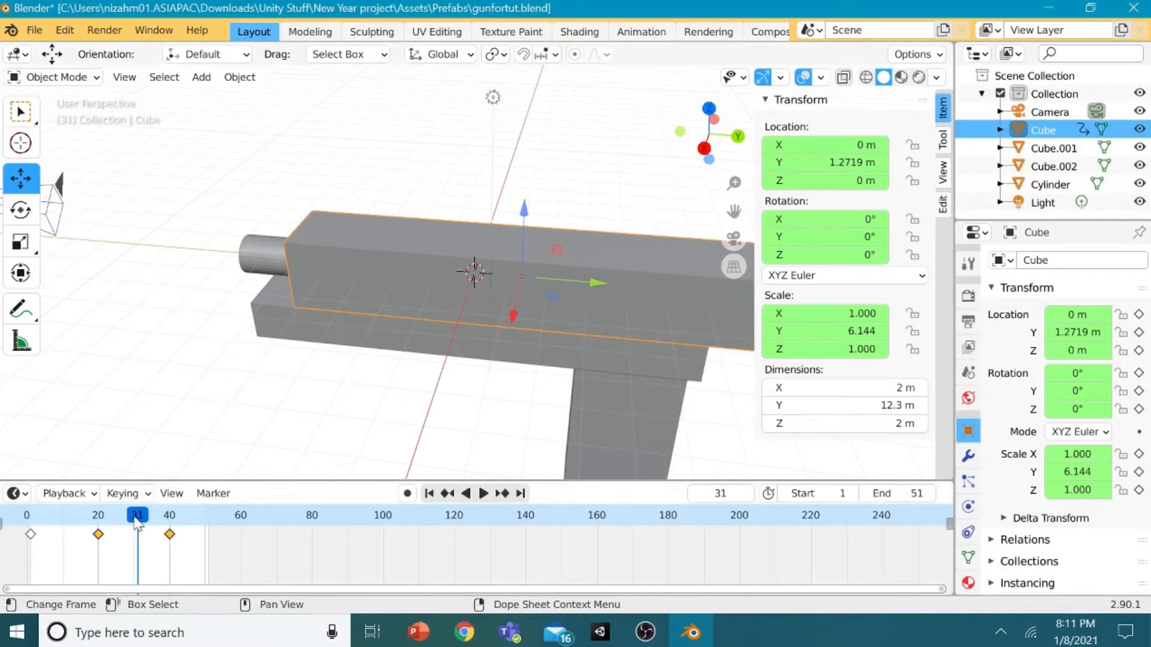
key("space")
left_click(59, 527)
left_click_drag(60, 528, 27, 528)
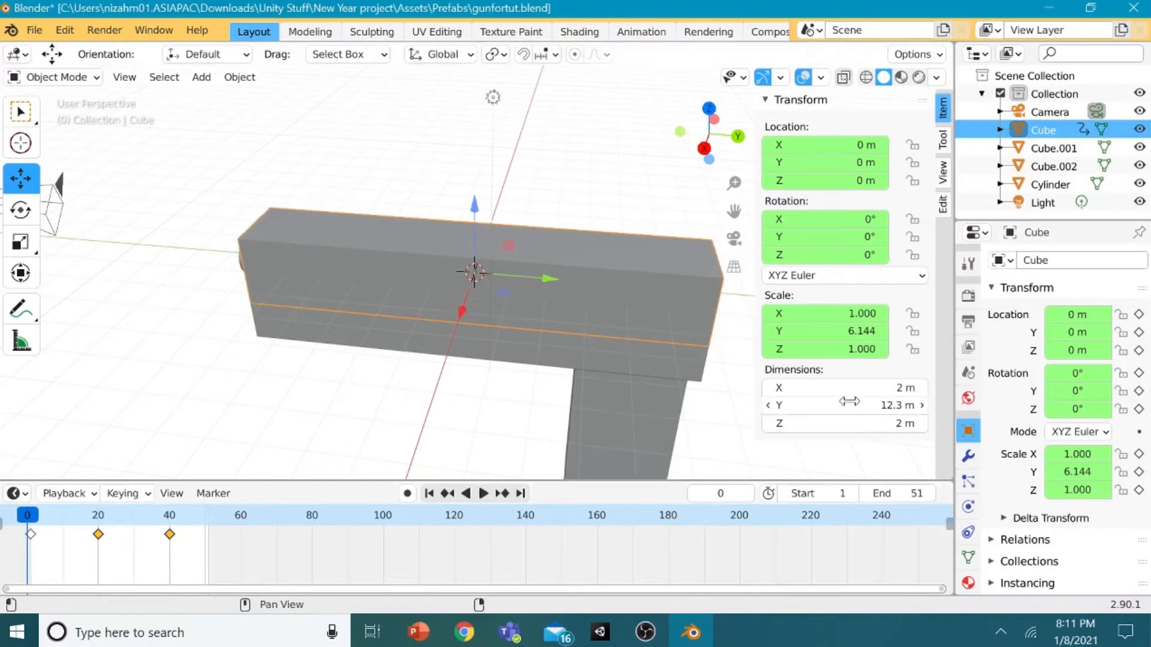
Step: Add another cube mesh at the origin, with the gun viewed from the side
middle_click_drag(678, 366, 584, 338)
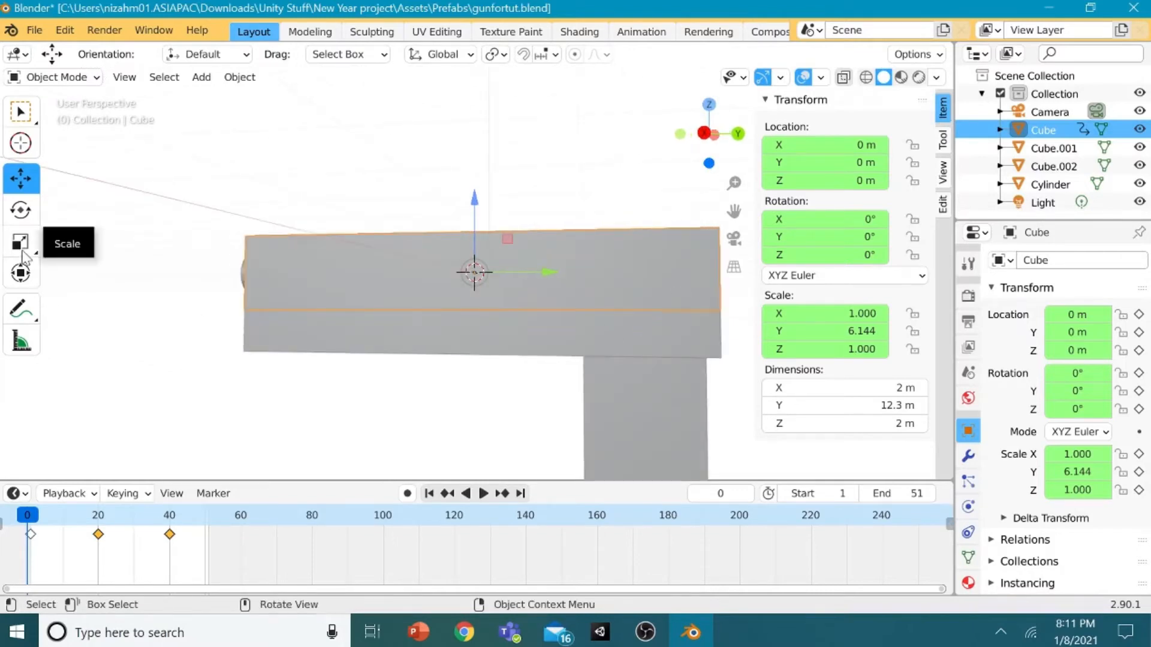
key("shift+a")
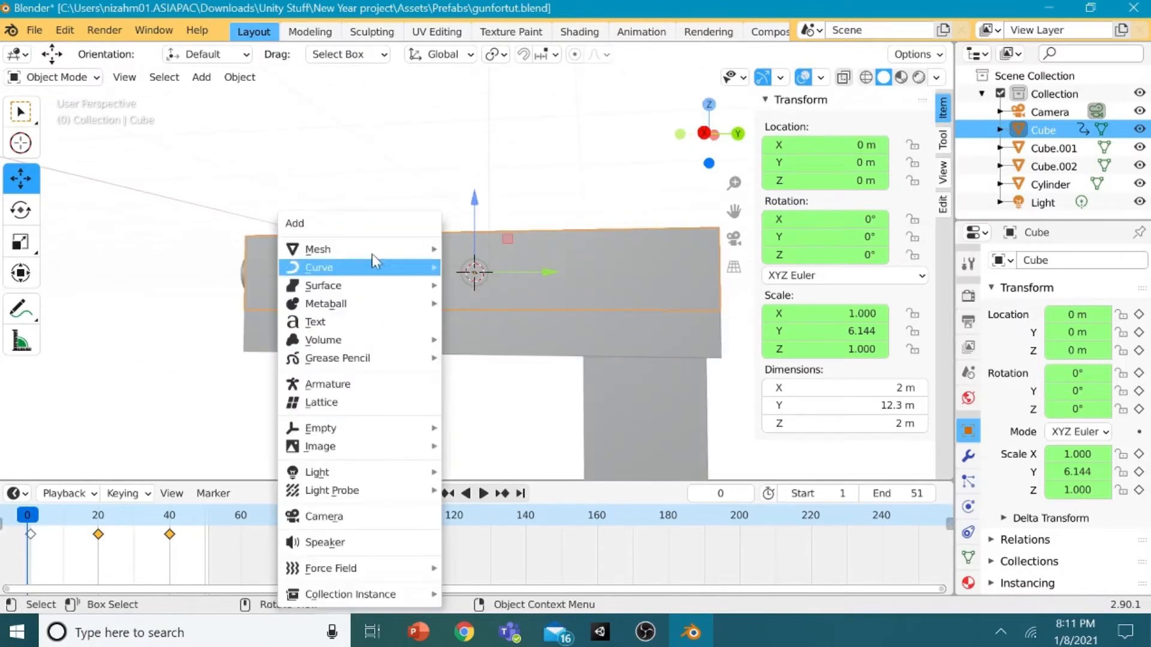
mouse_move(379, 249)
left_click(482, 265)
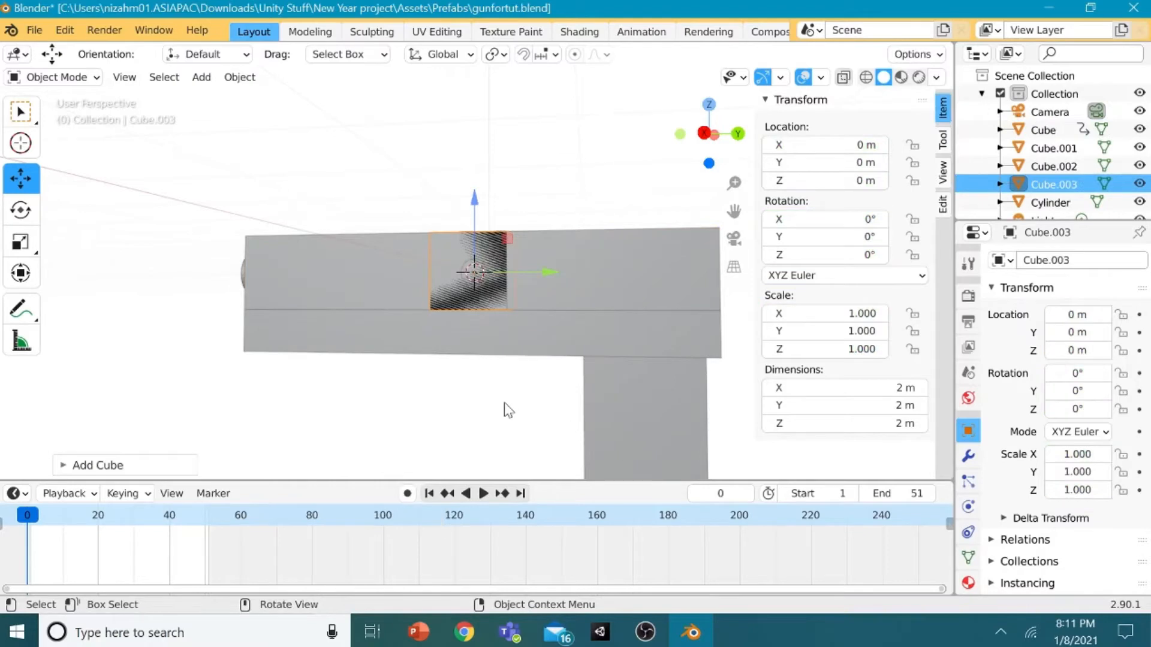
Step: Move the new cube beneath the gun body, to about X 0.007 m, Y -0.46 m and Z -2 m
middle_click_drag(508, 410, 393, 424)
key("g")
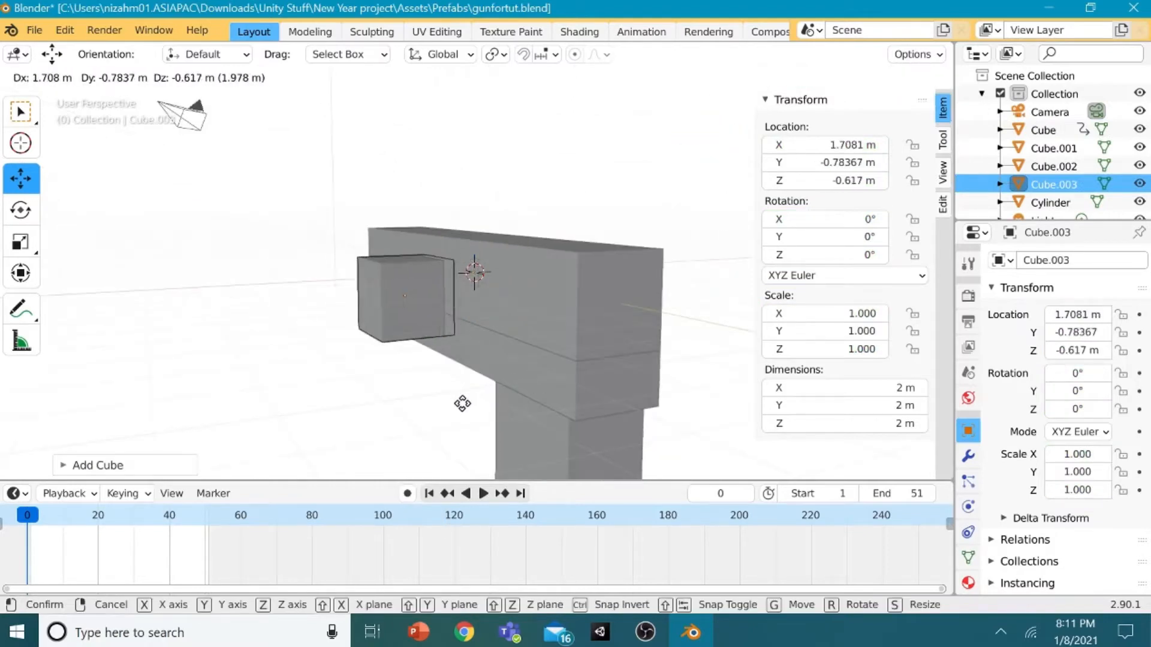
left_click(479, 446)
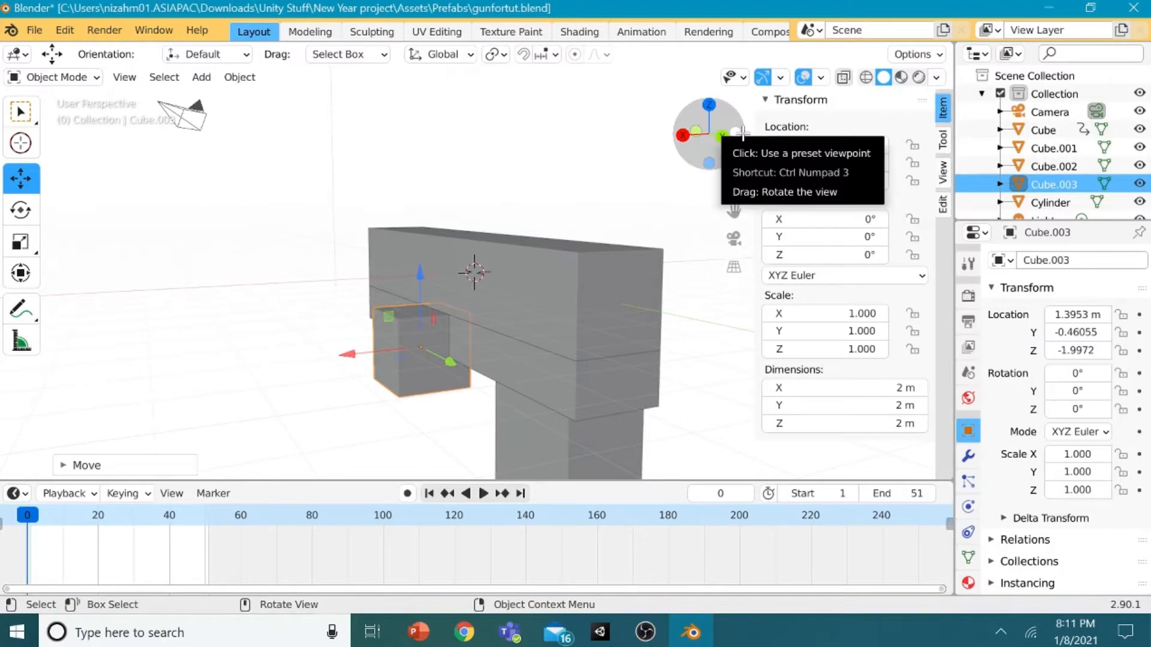
key("n")
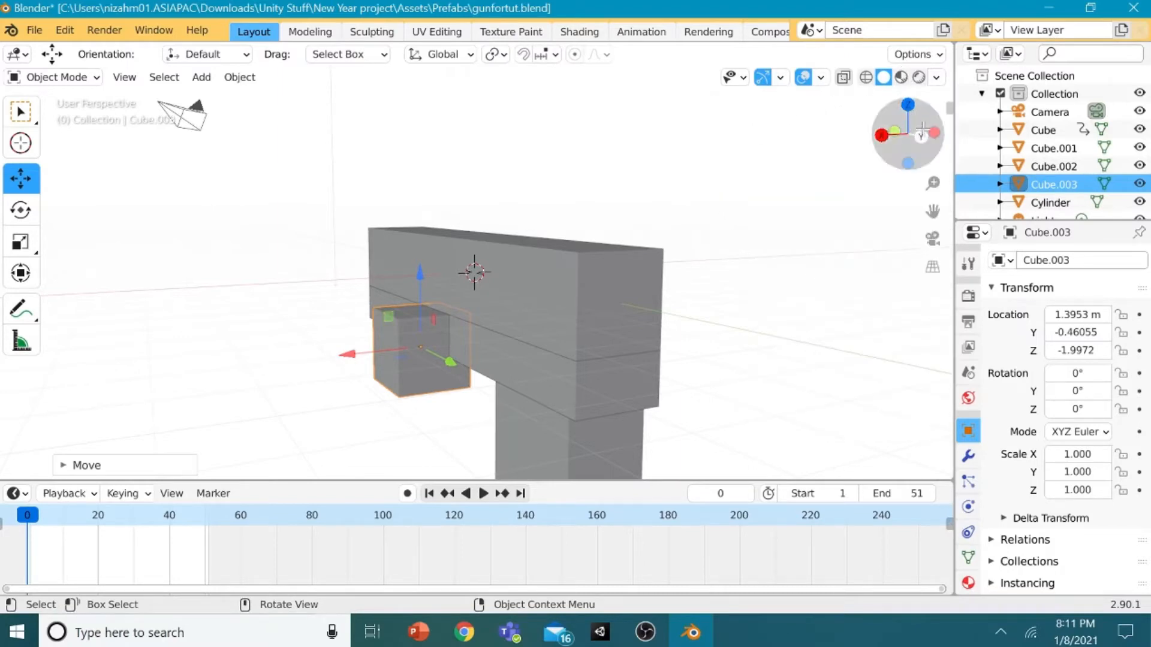
left_click(921, 137)
left_click_drag(343, 353, 440, 344)
Step: Narrow the cube under the gun body by scaling it to about 0.472 along X and 0.507 along Y
left_click(21, 242)
left_click(725, 329)
middle_click_drag(729, 333, 858, 342)
left_click(437, 368)
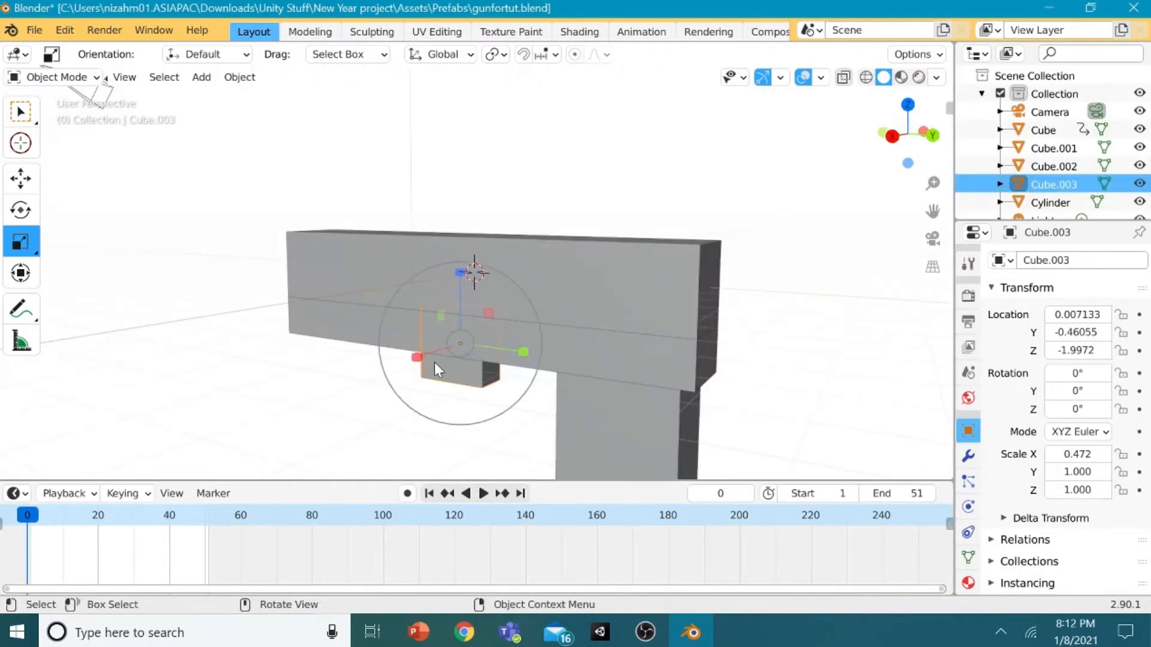
left_click(22, 178)
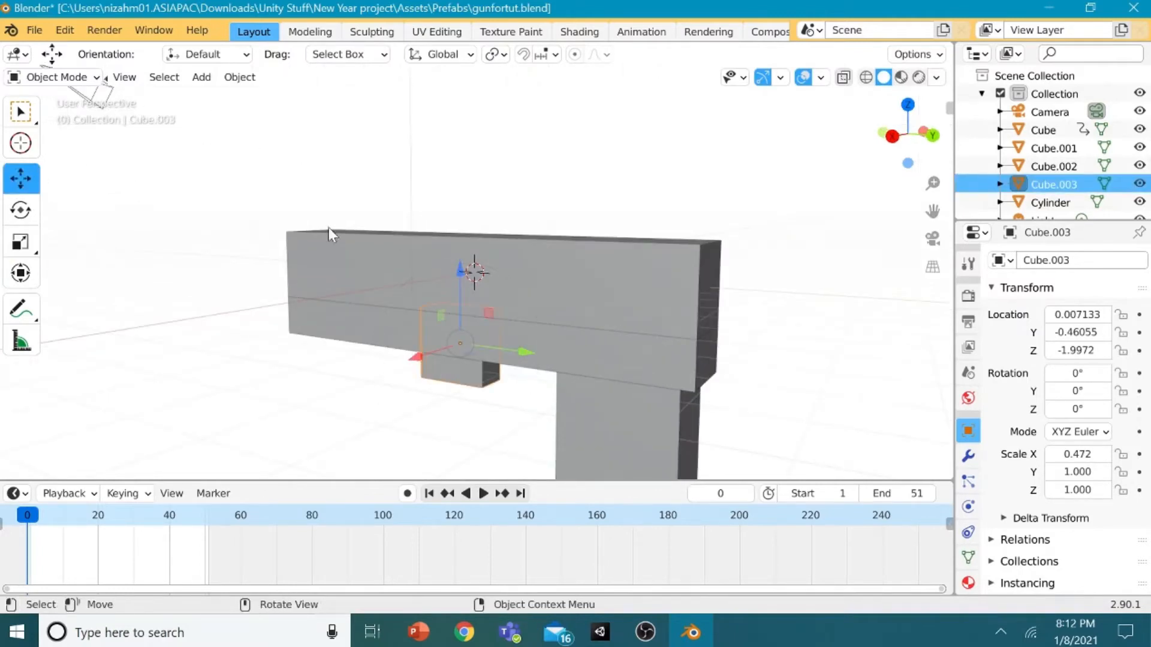
left_click(18, 246)
left_click_drag(538, 351, 493, 348)
Step: Position the narrowed cube just below the lower bar, at about Y 0.288 m and Z -3.145 m
left_click(20, 178)
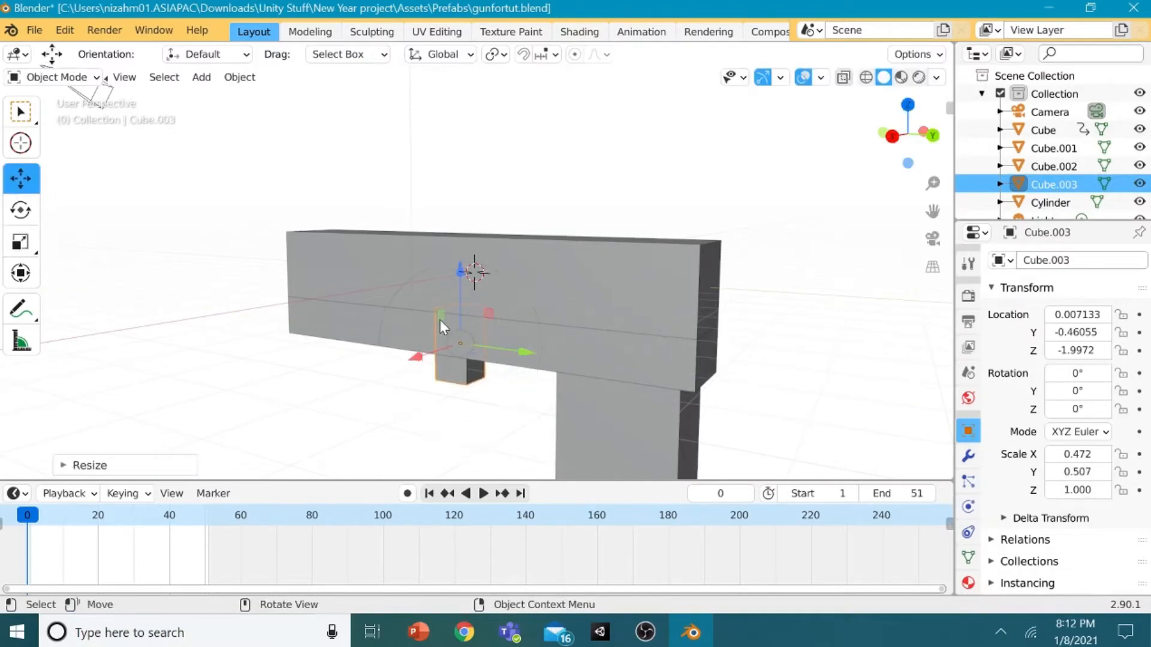
left_click_drag(460, 277, 462, 324)
middle_click_drag(473, 324, 547, 291)
left_click_drag(532, 390, 567, 394)
Step: Duplicate the small post straight down to about Z -4.83 m and rotate the copy about 90.5° around X
key("shift+d")
key("z")
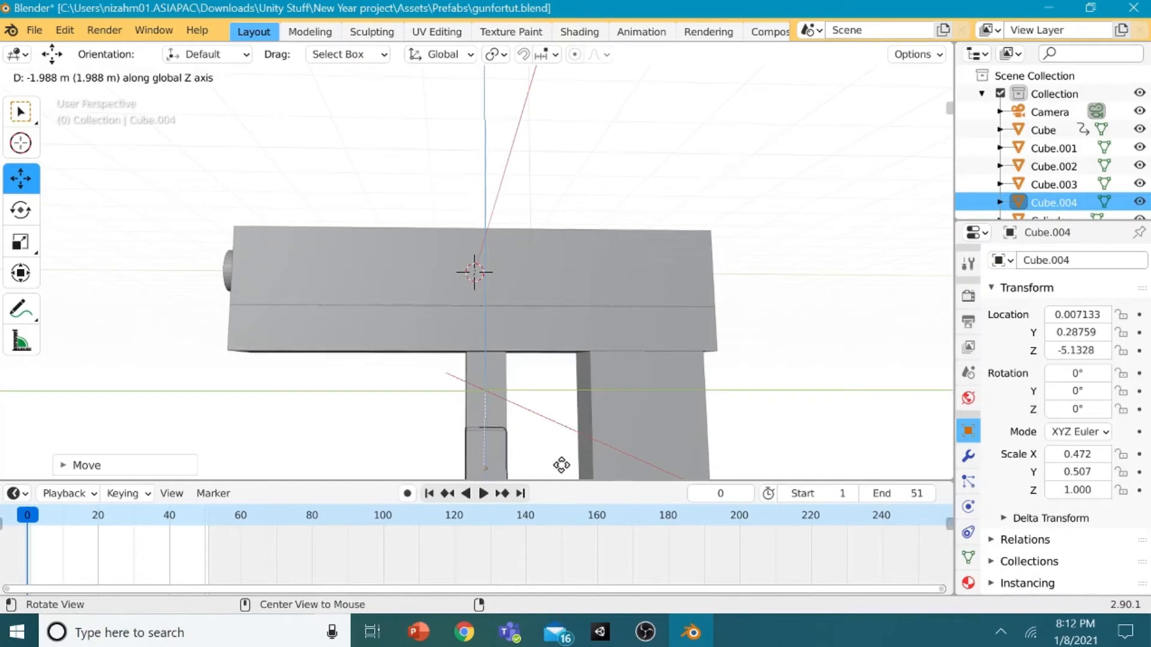
left_click(561, 454)
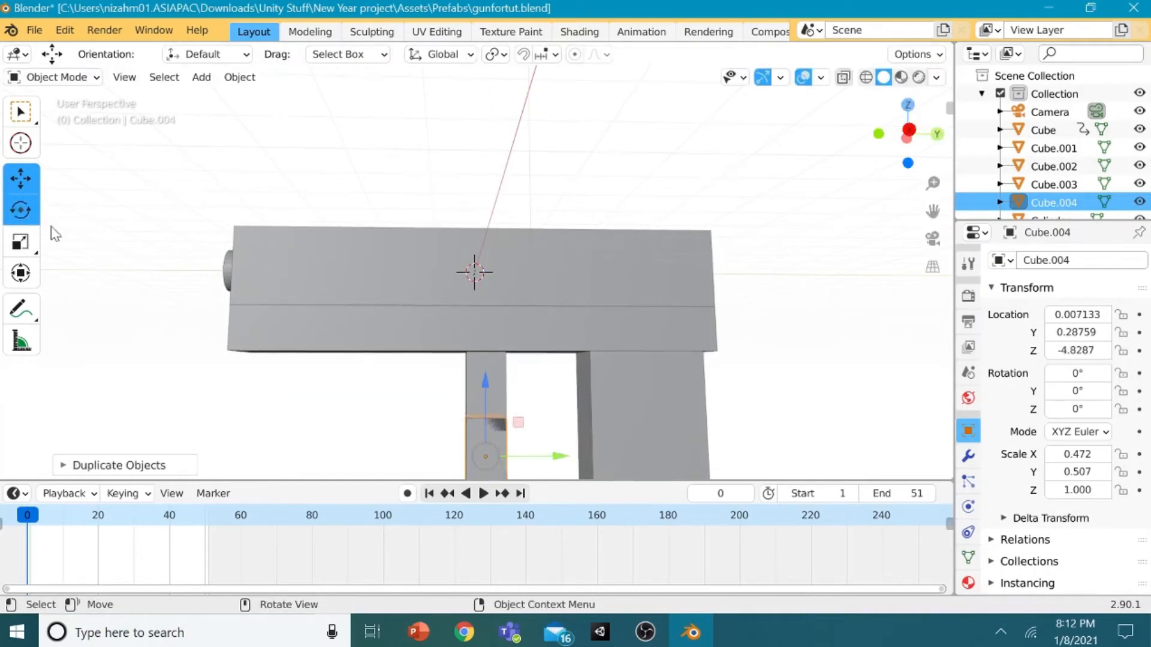
left_click_drag(554, 477, 506, 361)
left_click(497, 371)
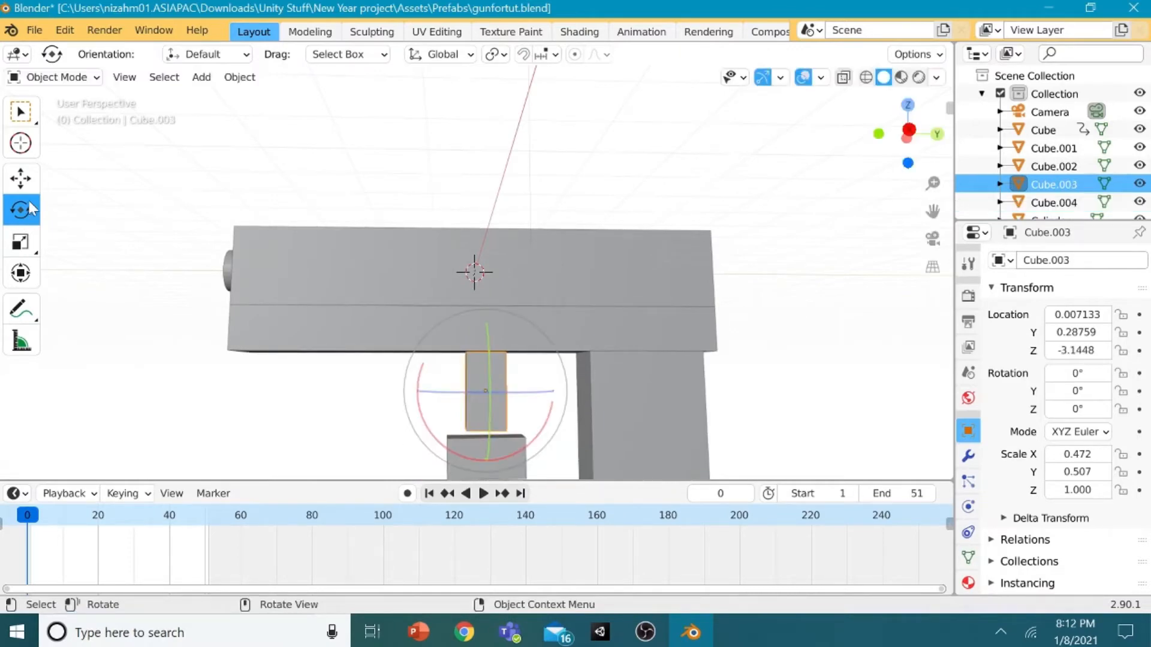
Step: Move the rotated copy to about Y 1.83 m and Z -4.23 m, bridging the post and the grip as a trigger guard
left_click(20, 178)
left_click(494, 456)
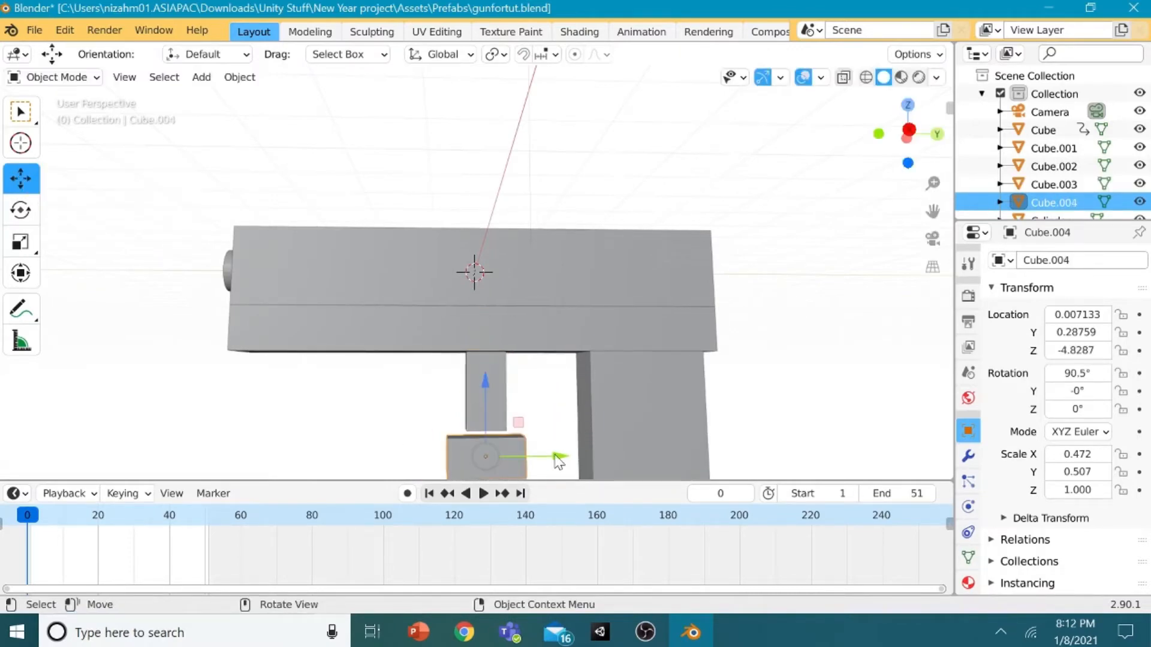
left_click_drag(559, 462, 614, 458)
mouse_move(545, 385)
left_mouse_down()
mouse_move(537, 362)
mouse_move(534, 375)
left_mouse_up()
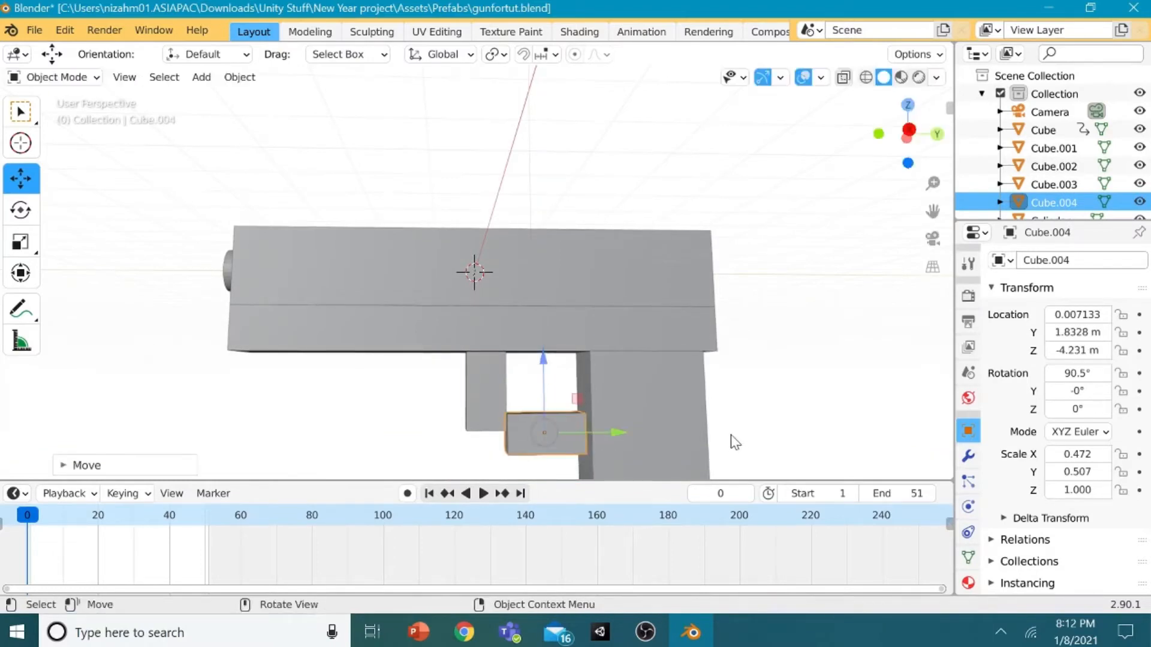
left_click(771, 430)
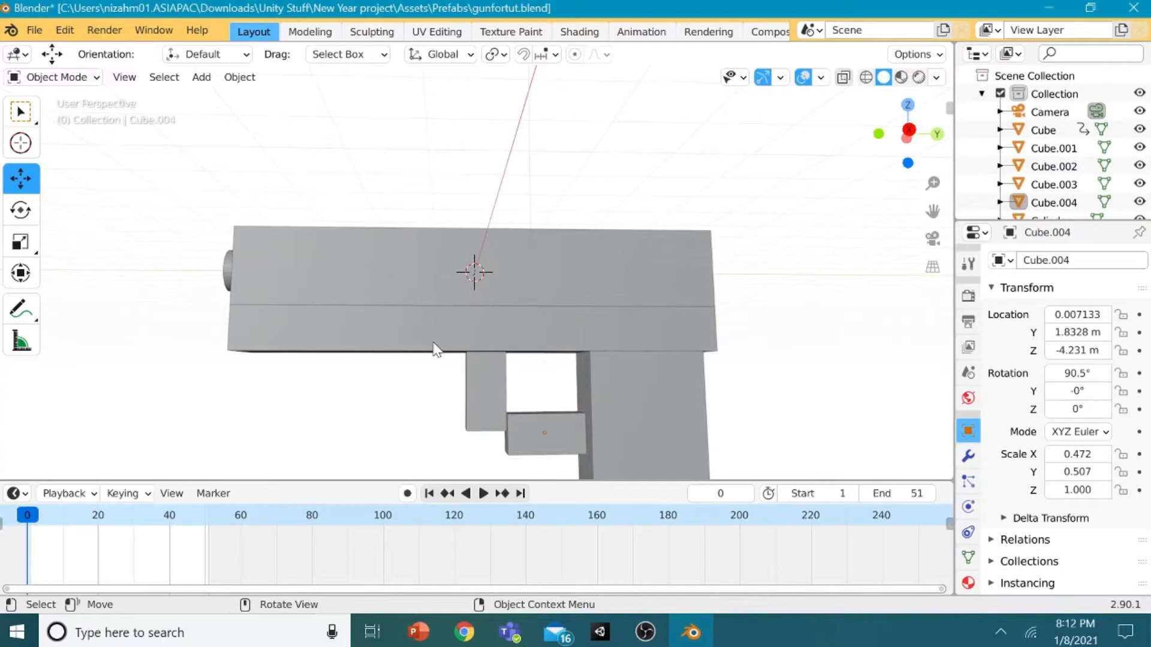
Step: Add a new cube mesh at the origin and scale it to about 0.546 along Y
key("shift+a")
mouse_move(378, 248)
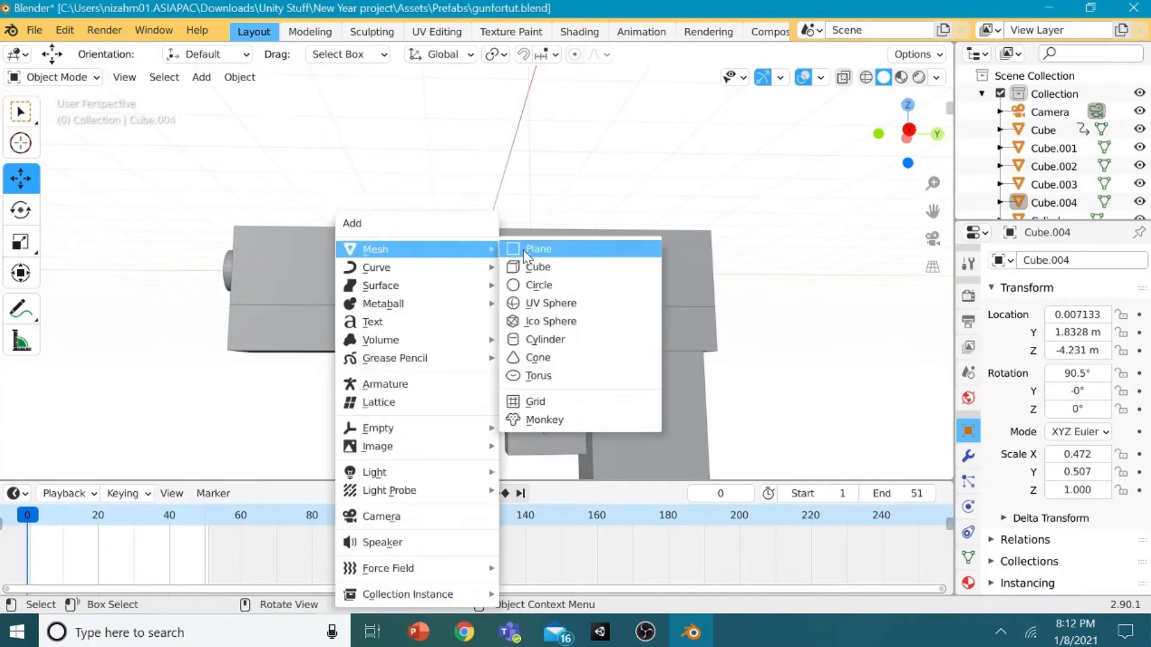
left_click(603, 267)
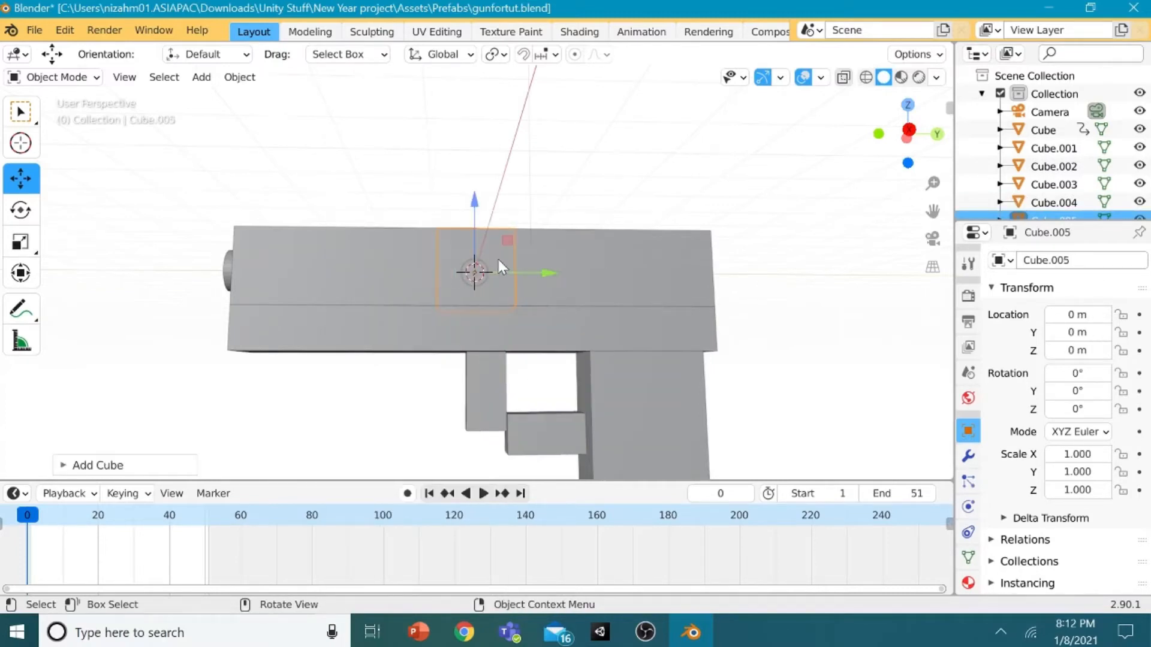
left_click(21, 242)
left_click_drag(541, 274, 515, 275)
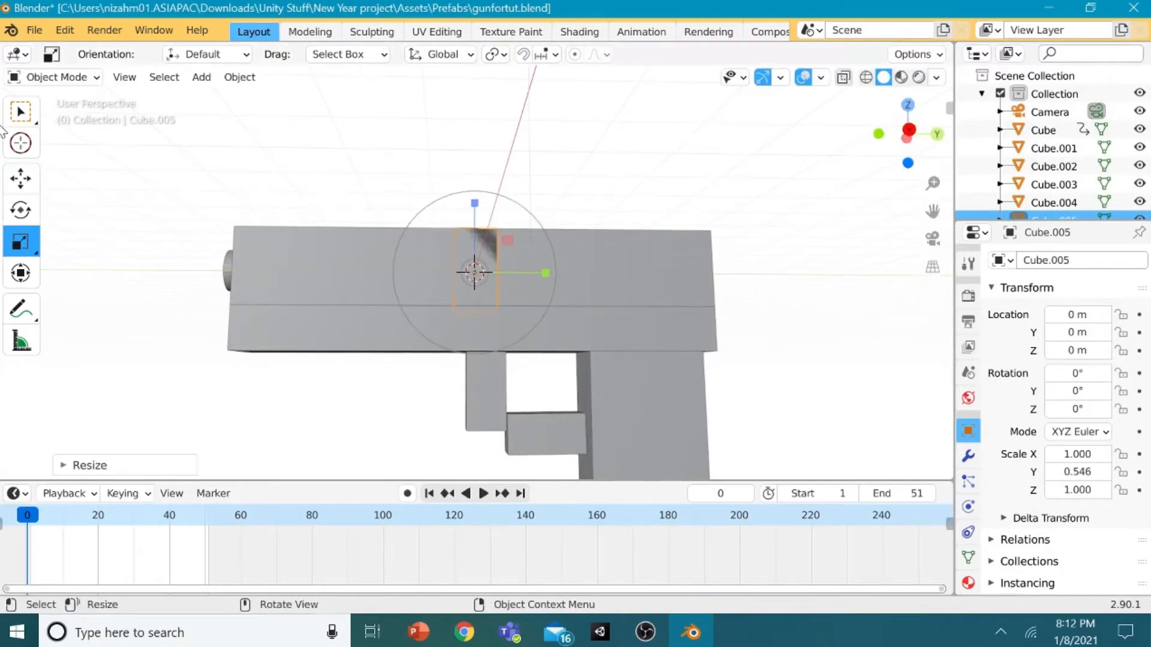
Step: Lower the new cube to about Z -2.41 m and shrink it uniformly to about 0.778 in X and Z, 0.424 in Y
left_click(20, 178)
left_click_drag(480, 216, 515, 322)
left_click(20, 242)
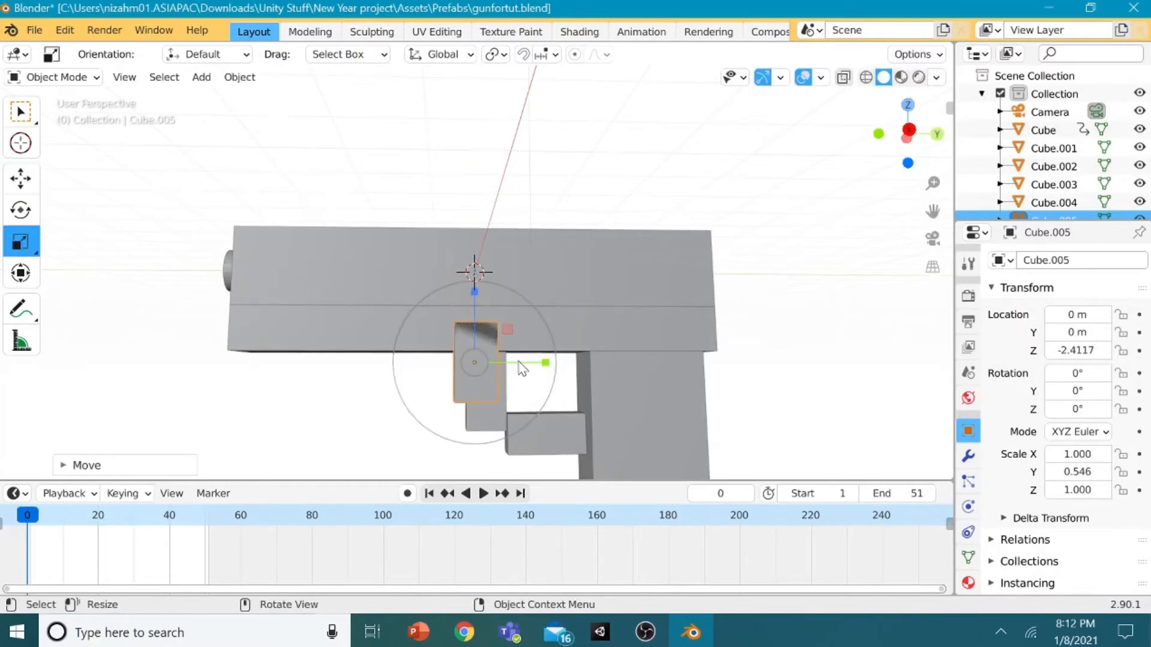
left_click_drag(534, 364, 520, 360)
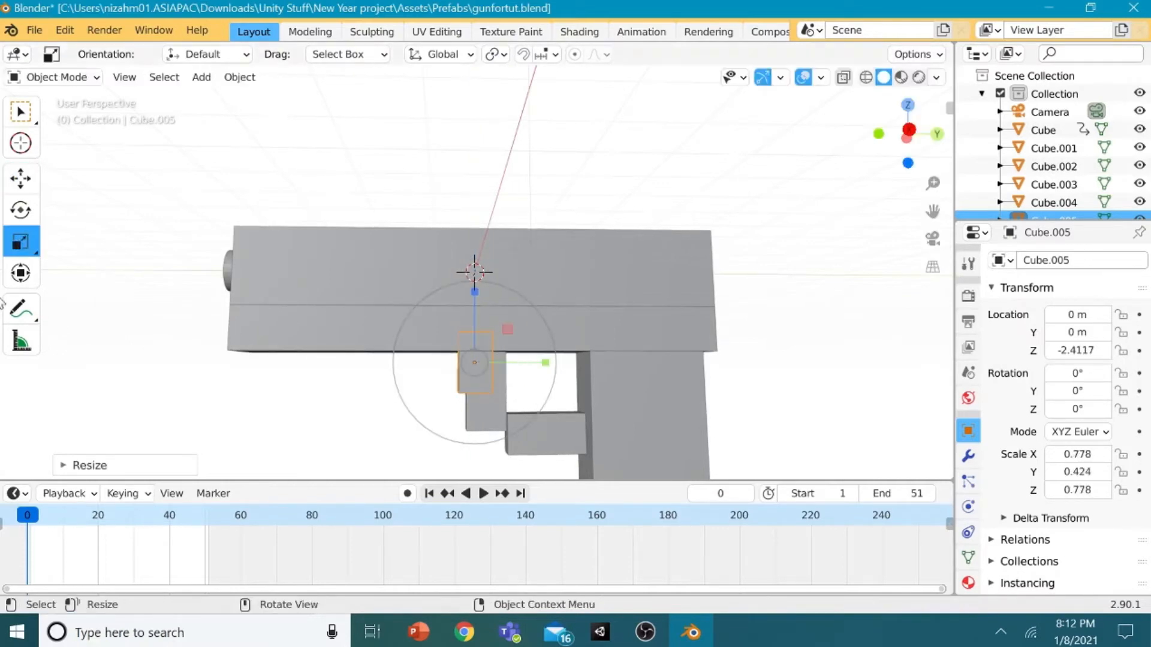
Step: Rotate the small cube about -36° around X and move it to about Y 2.4 m as a trigger inside the guard
left_click(20, 210)
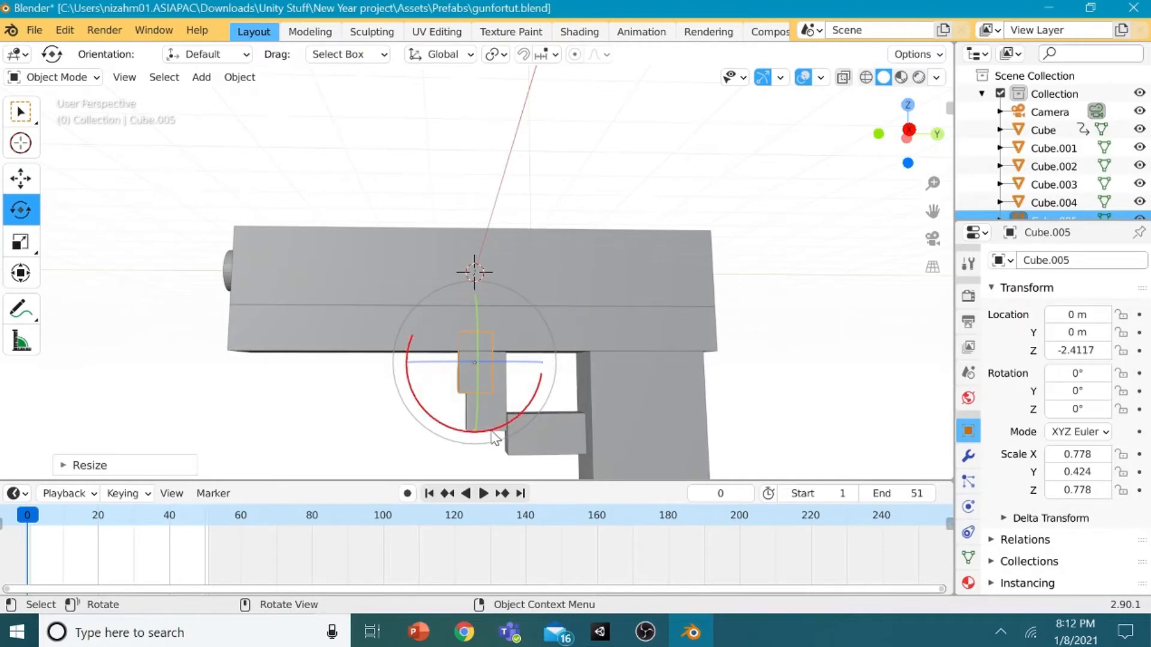
left_click_drag(492, 431, 445, 416)
left_click(22, 180)
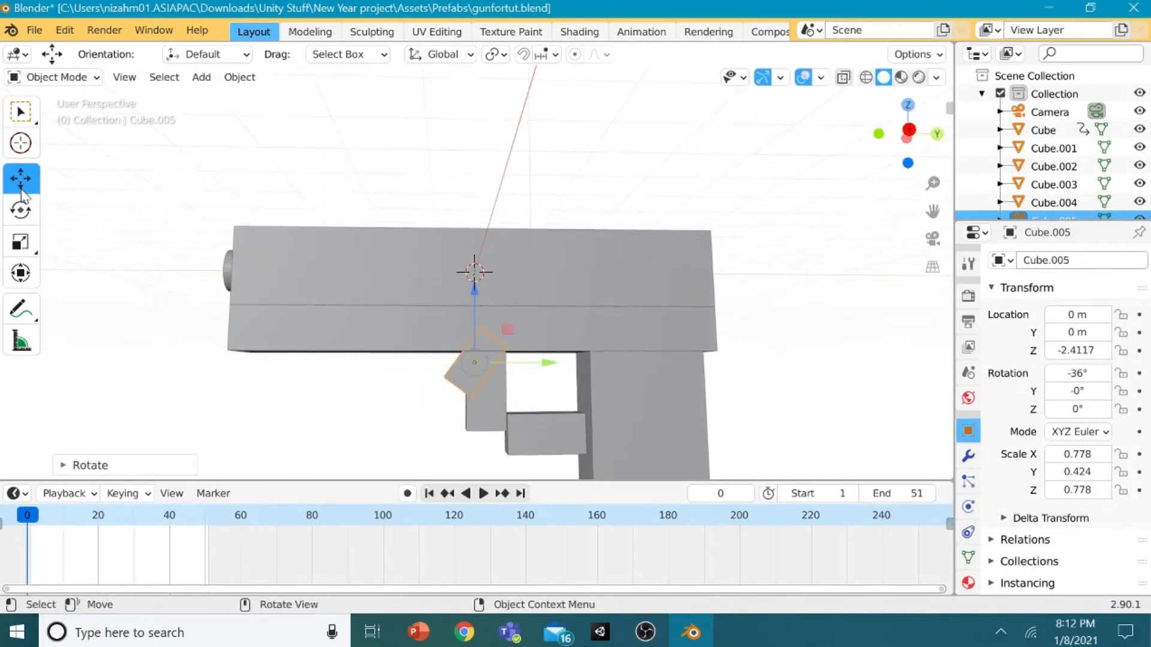
left_click_drag(535, 371, 624, 375)
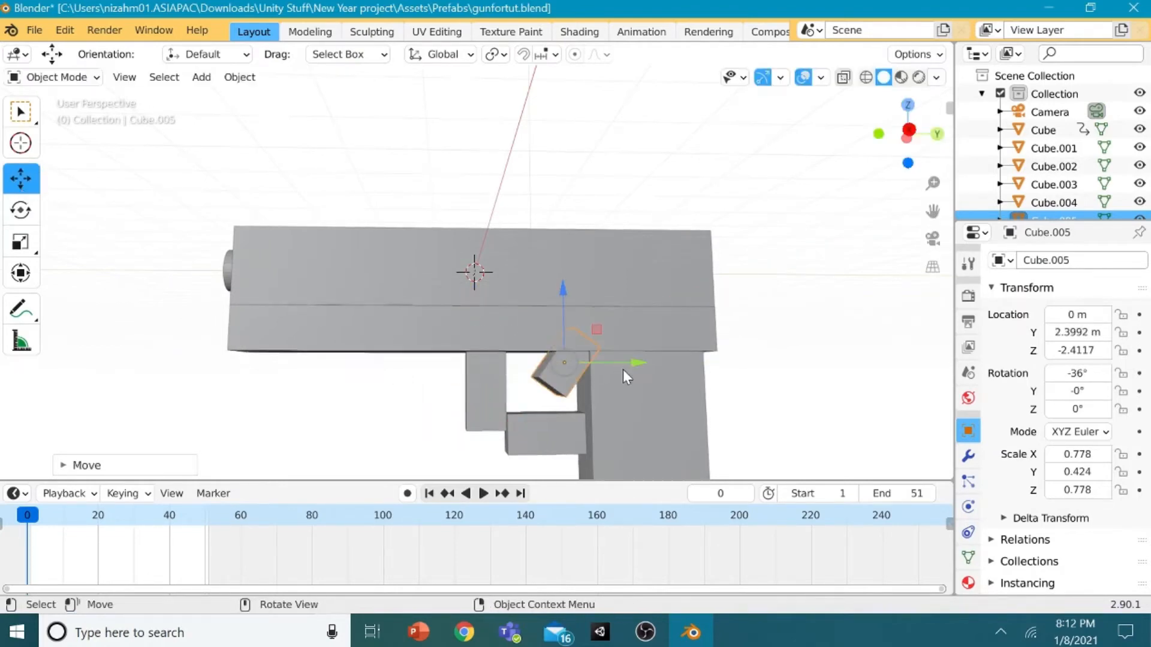
Step: Add another cube mesh and raise it to about Z 0.95 m so it protrudes above the upper bar
left_click(912, 137)
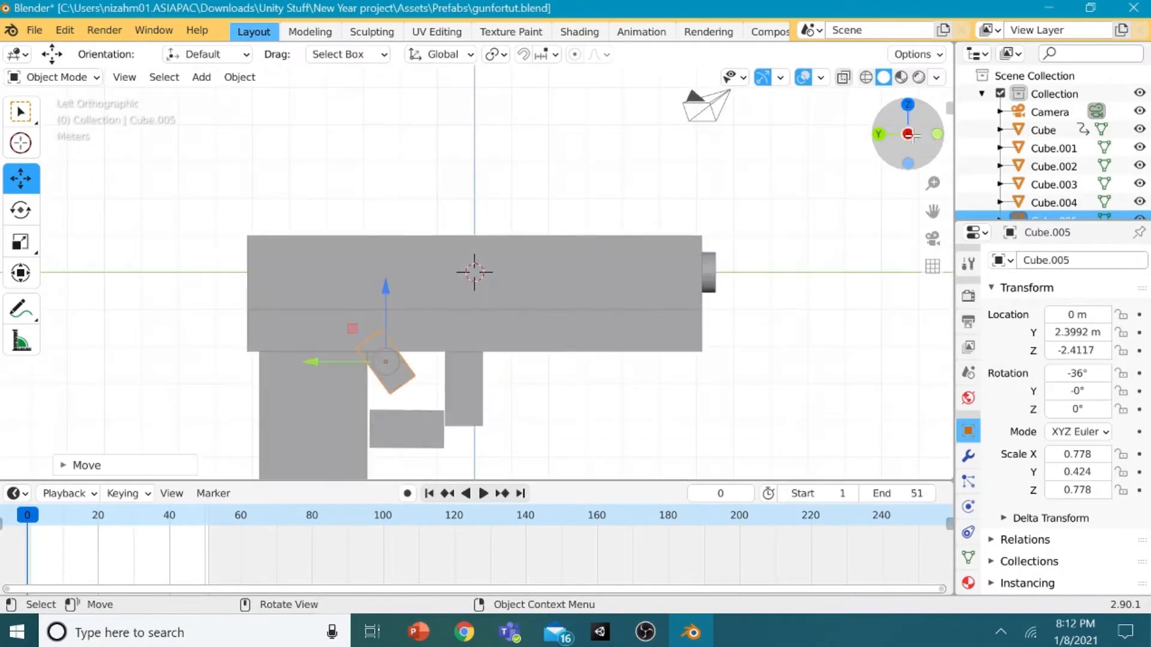
left_click(877, 137)
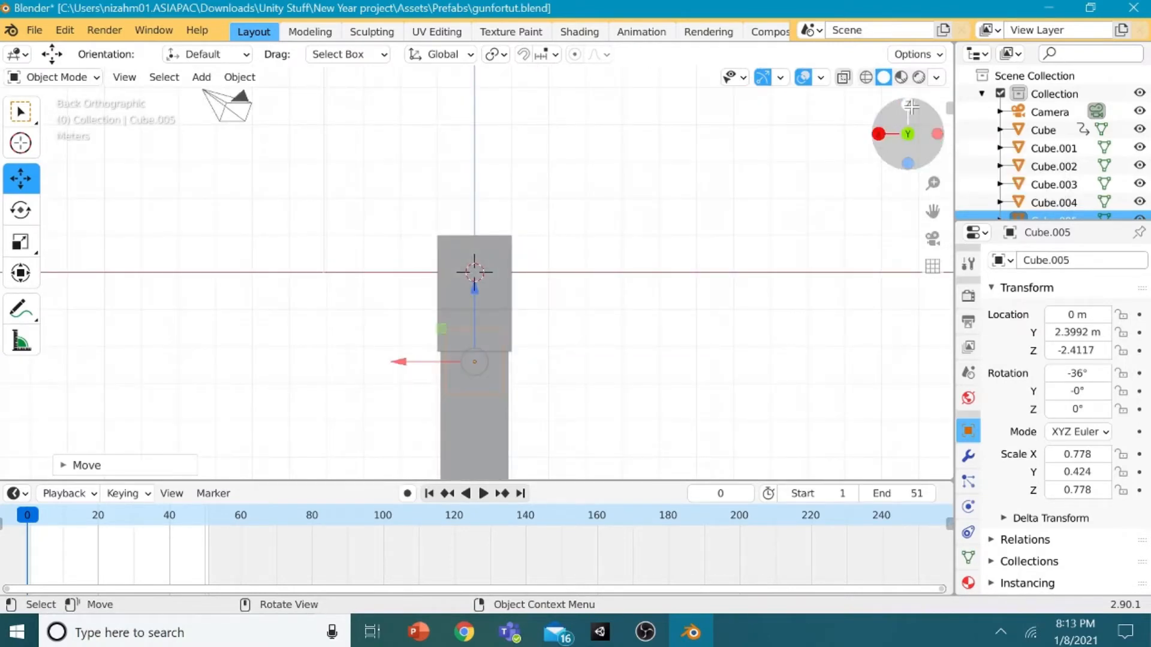
left_click(909, 107)
middle_click_drag(811, 238, 478, 135)
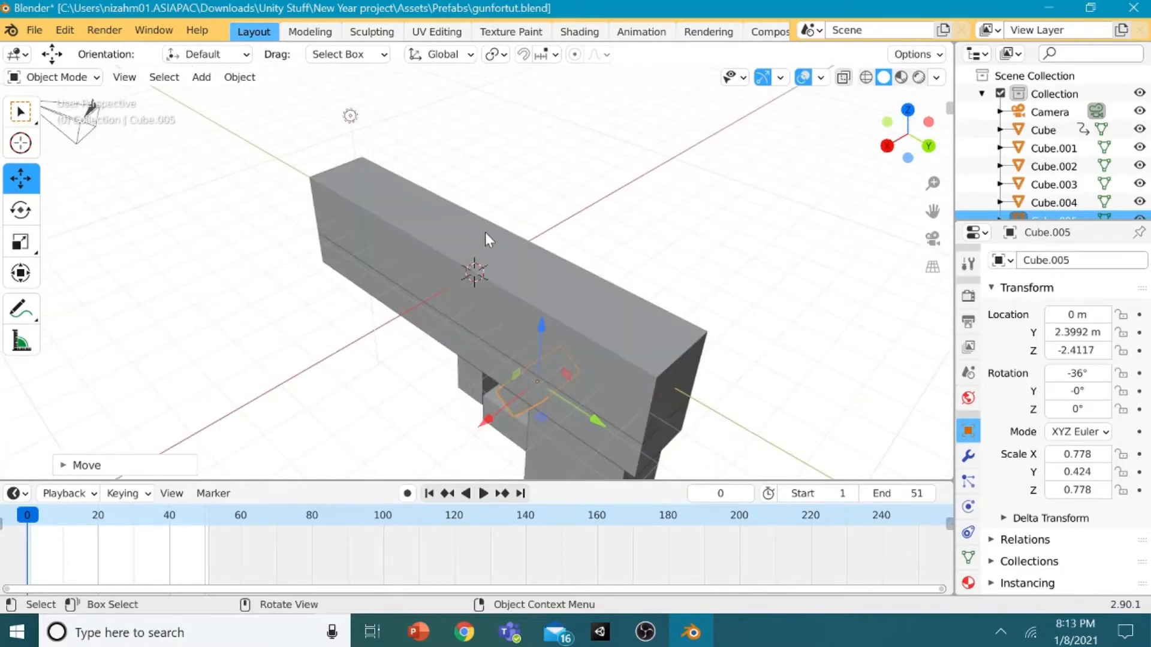
key("shift+a")
mouse_move(526, 242)
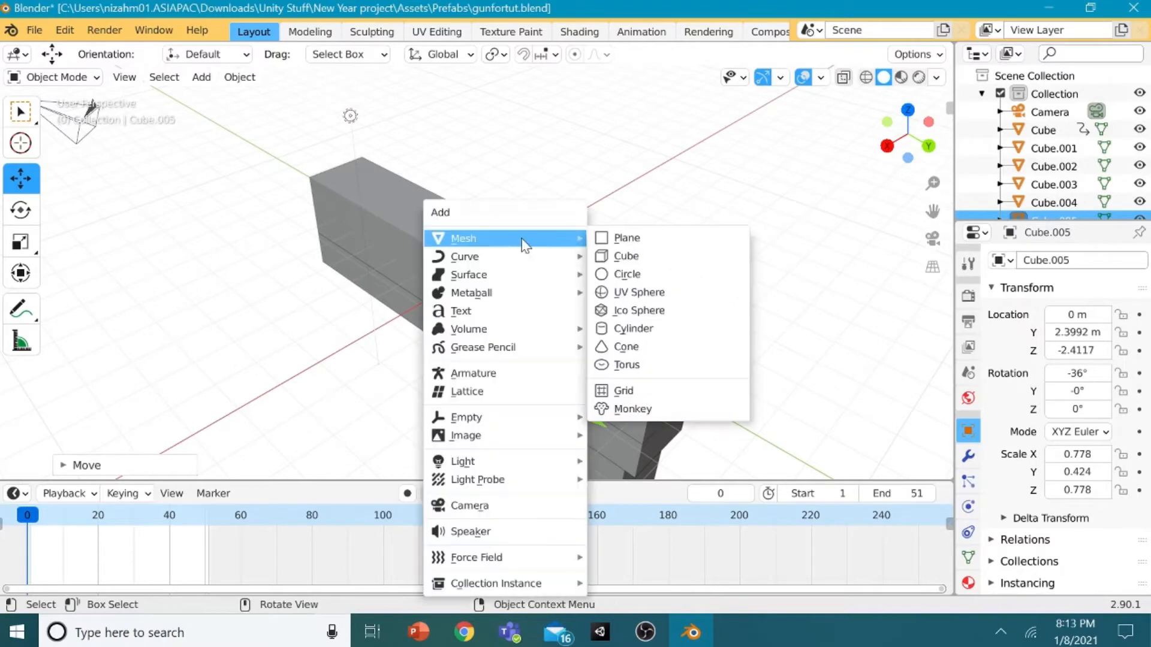
left_click(631, 256)
mouse_move(484, 236)
left_mouse_down()
mouse_move(468, 190)
mouse_move(473, 217)
left_mouse_up()
Step: Scale the top cube to about 0.609 in X and 0.518 in Z, and shift it to about Y 0.305 m
left_click(22, 242)
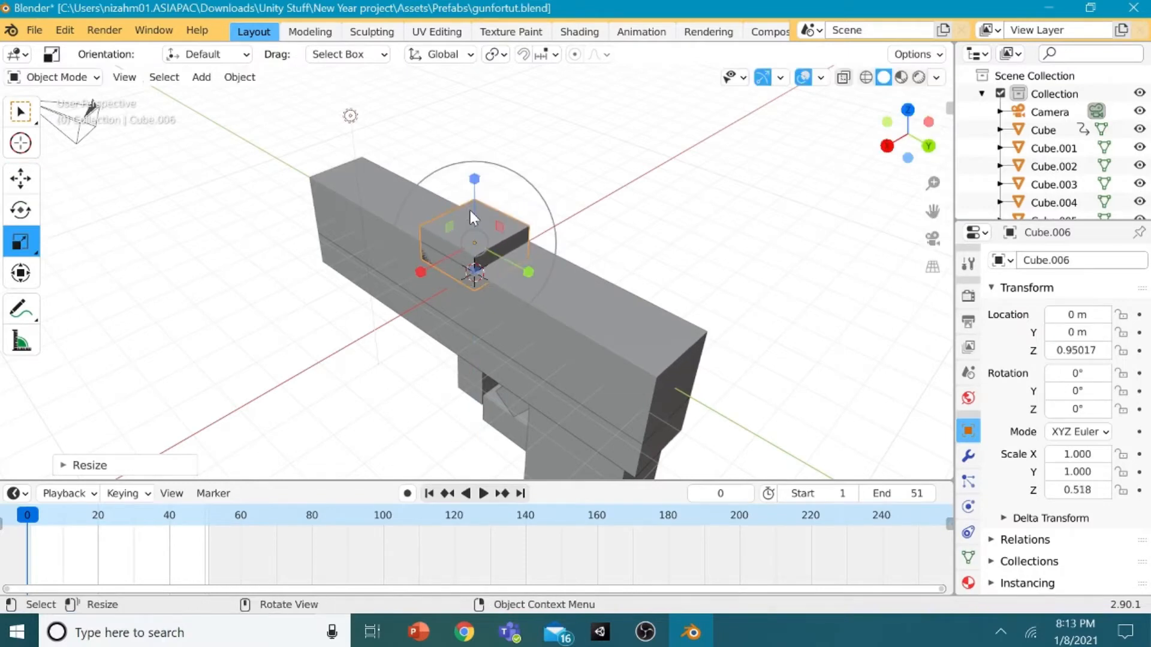
left_click_drag(421, 272, 529, 264)
left_click(22, 179)
Step: Rename the animated upper bar to "Slider"
left_click(573, 335)
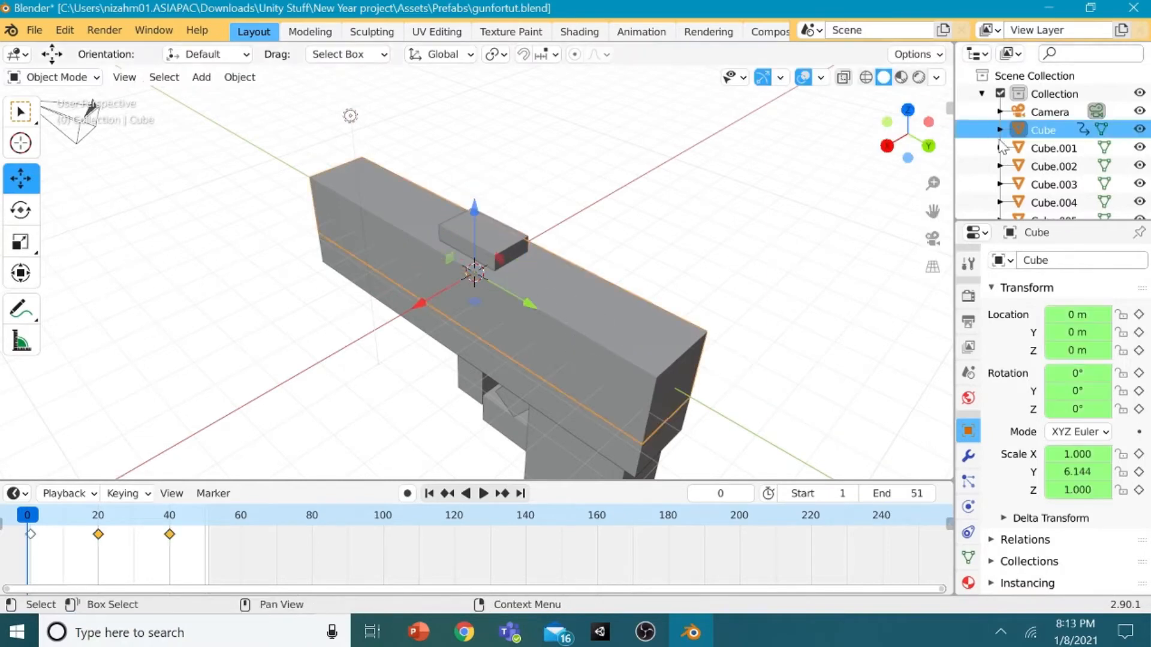
double_click(1046, 130)
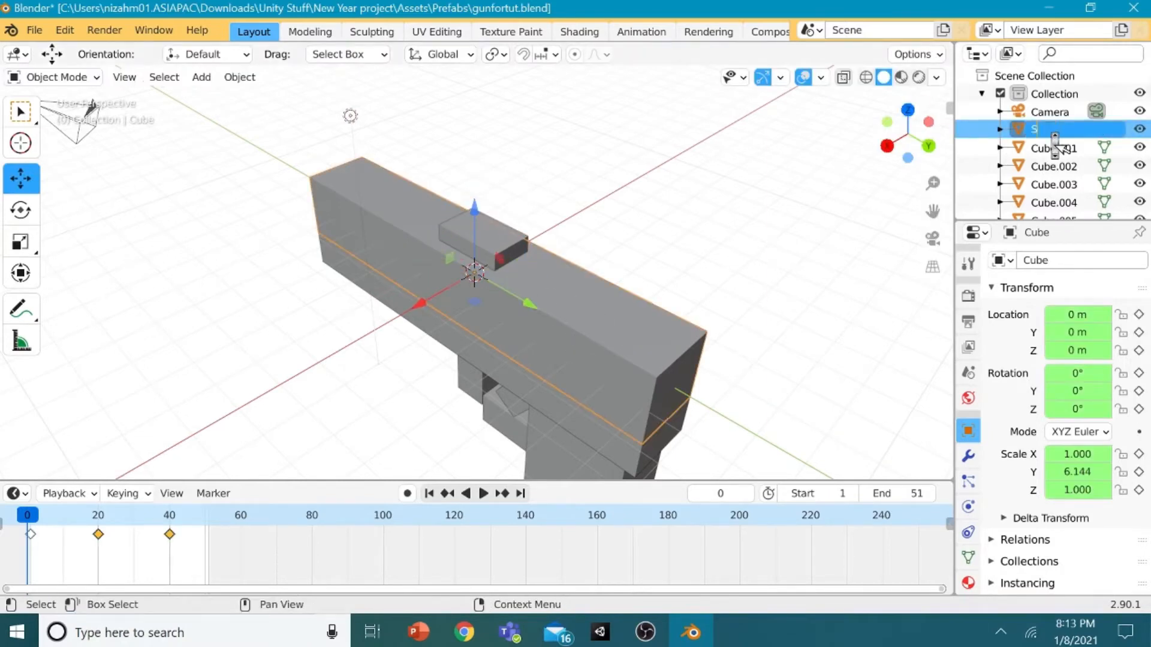
type("Slider")
key("Return")
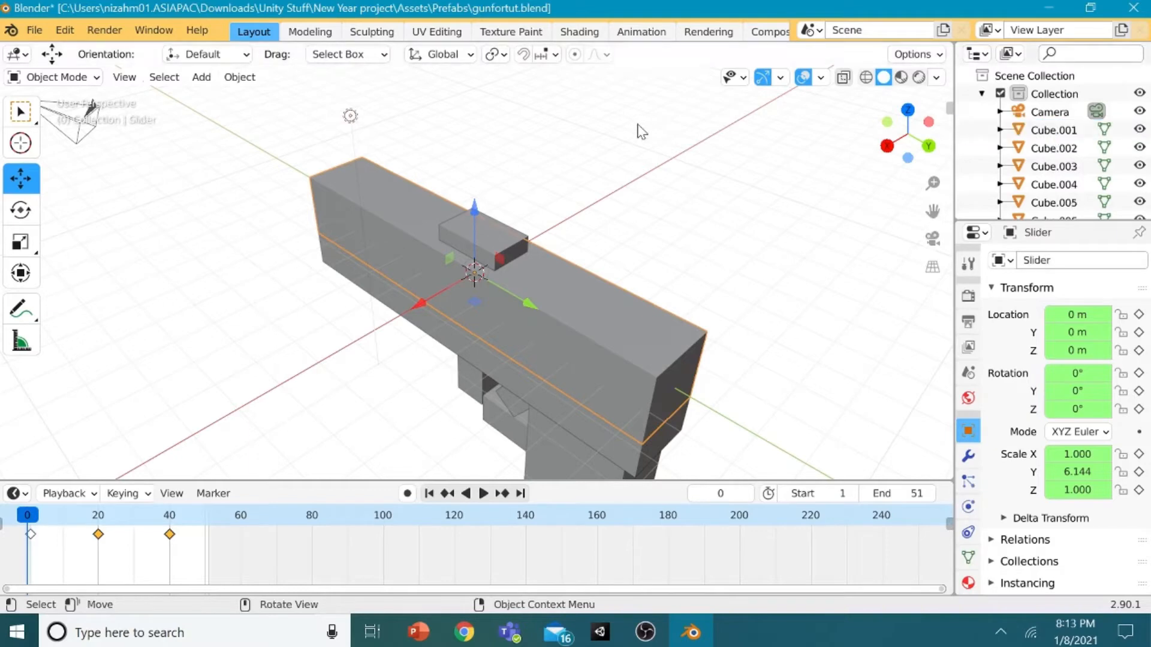
Step: Rename the small cube on top of the upper bar to "ejection port cube"
left_click(508, 235)
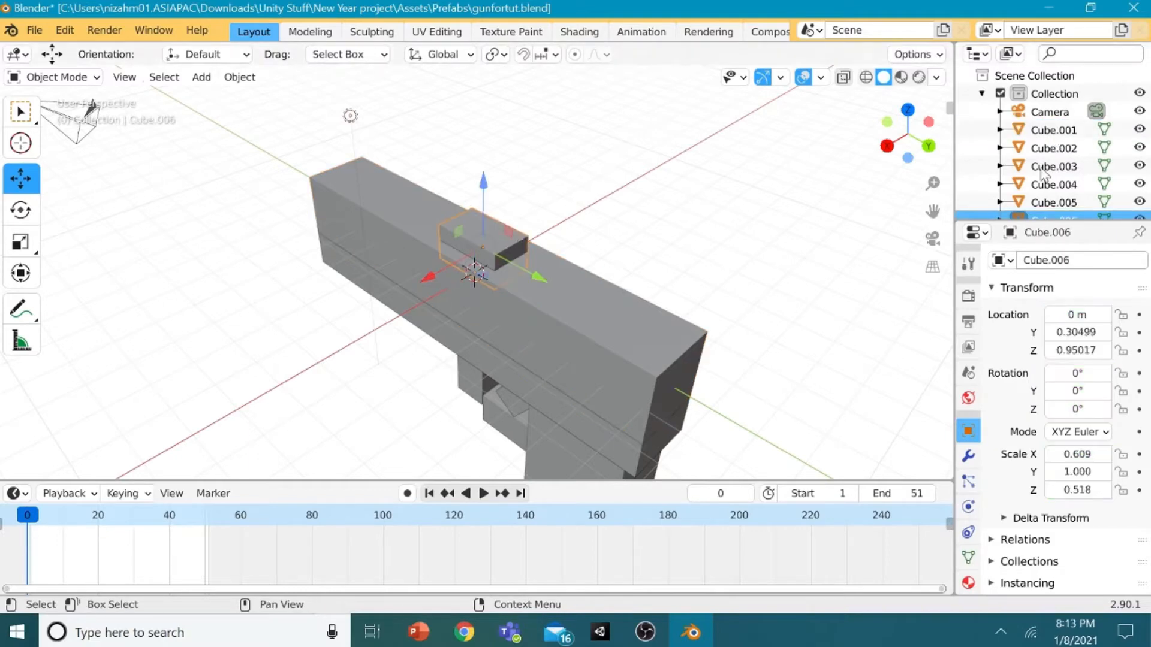
scroll(1046, 217, "down", 1)
double_click(1051, 204)
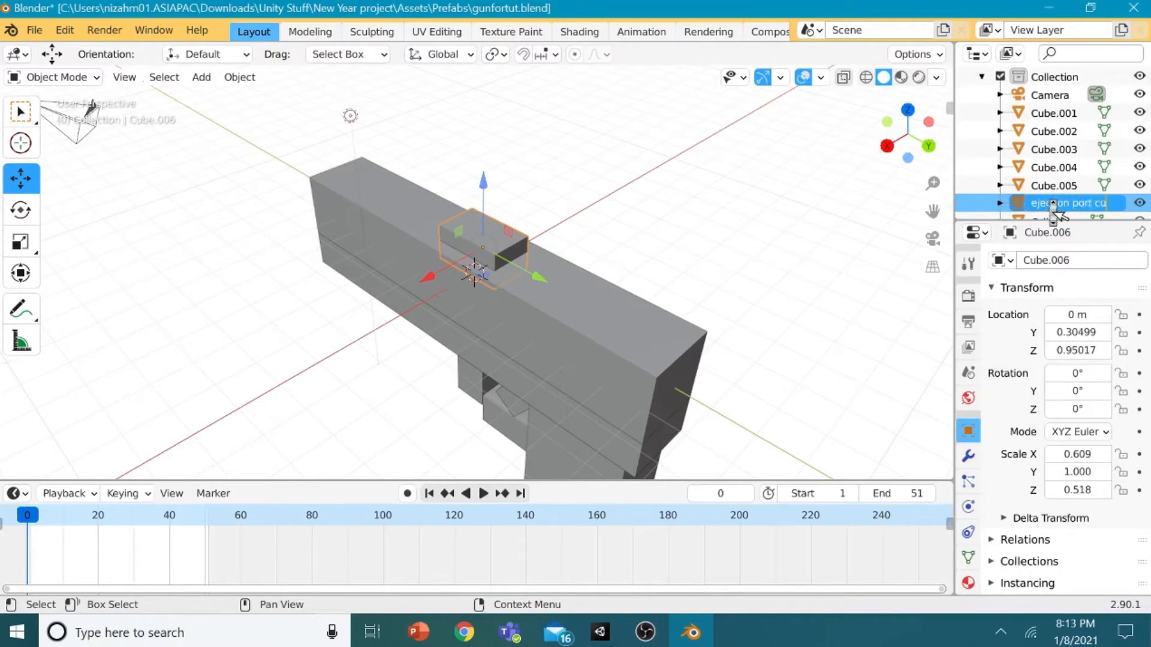
key("Return")
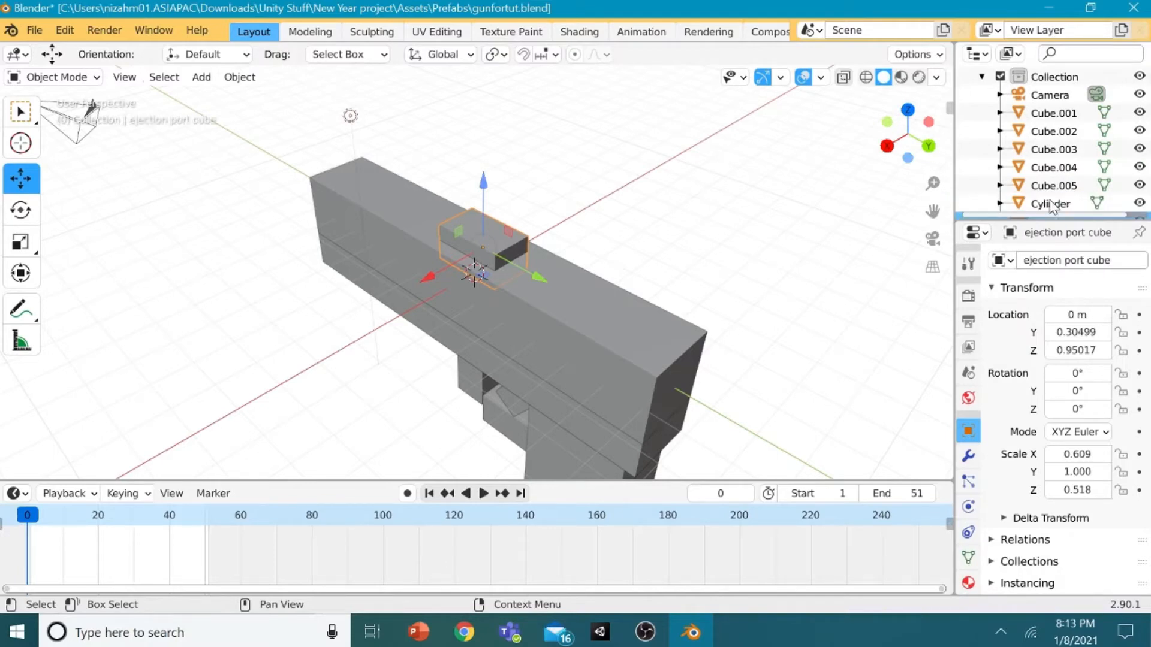
Step: Add a Boolean modifier to the Slider, set to Difference, with the ejection port cube as its object
left_click(609, 313)
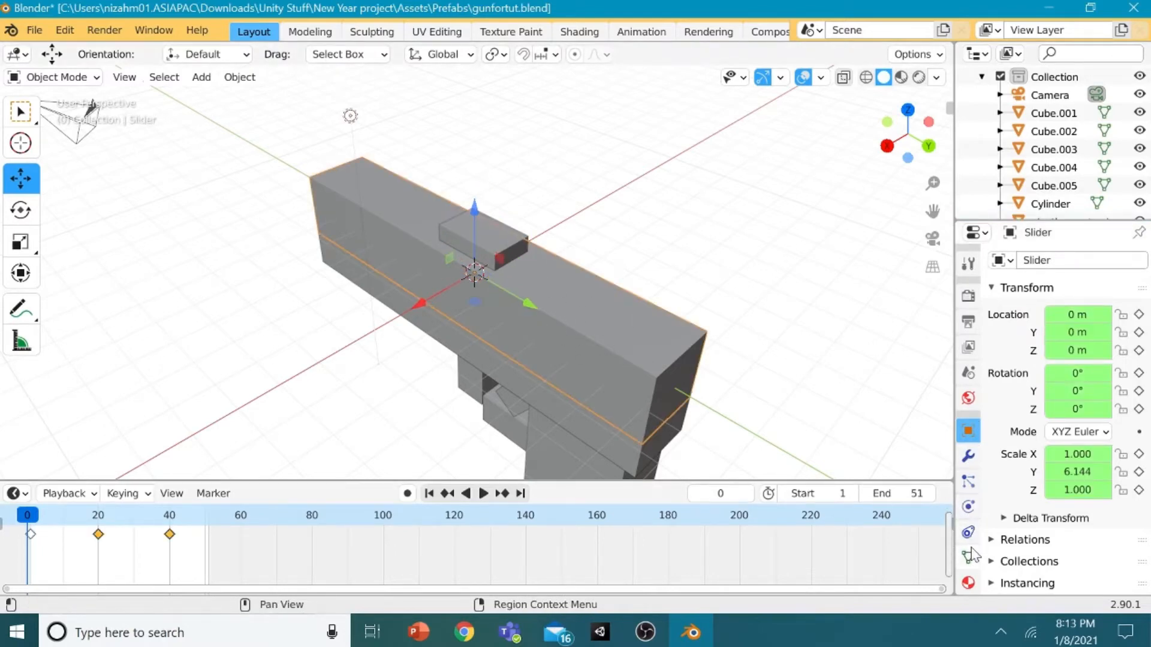
left_click(968, 507)
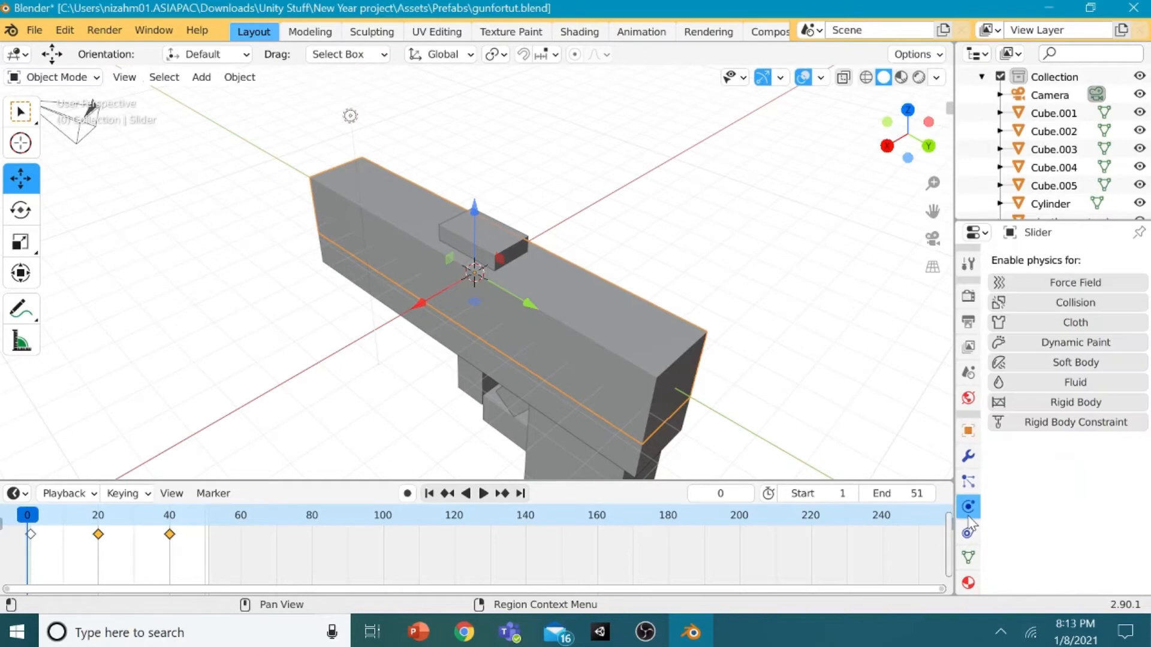
left_click(968, 483)
left_click(968, 457)
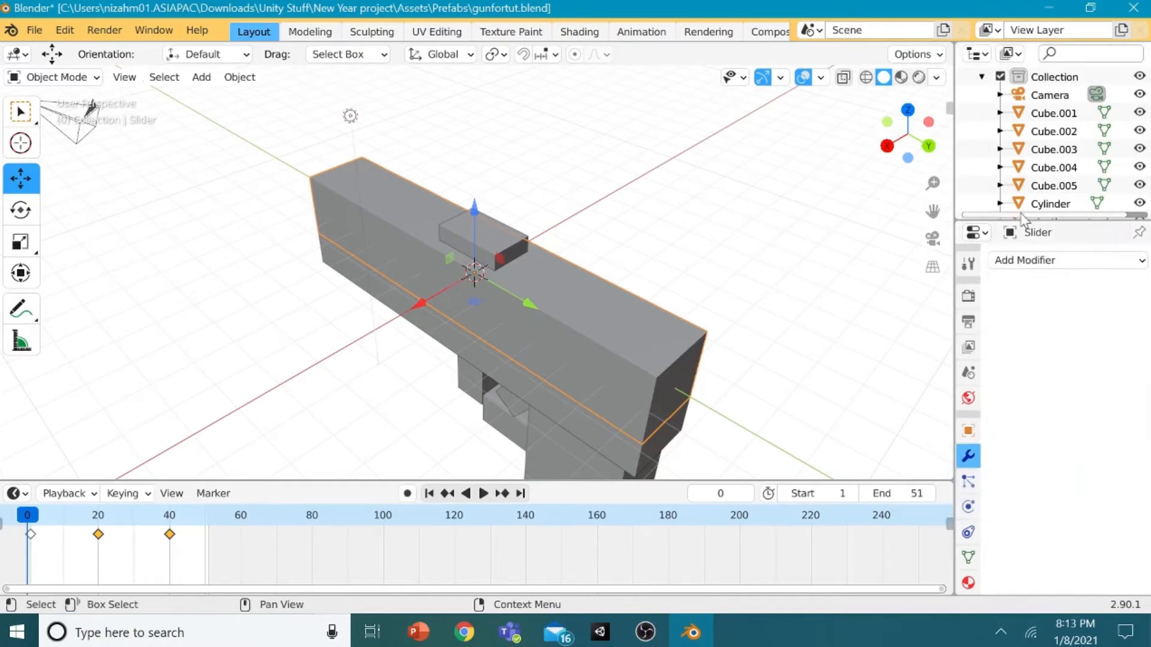
left_click(1020, 262)
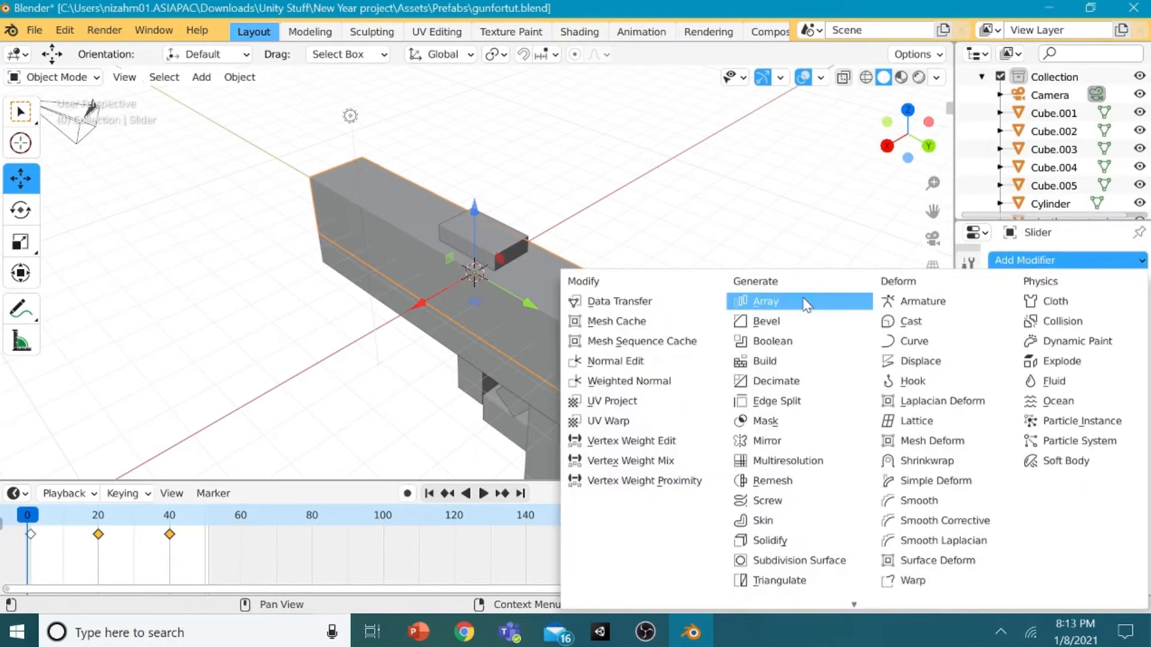
left_click(809, 339)
left_click(1072, 343)
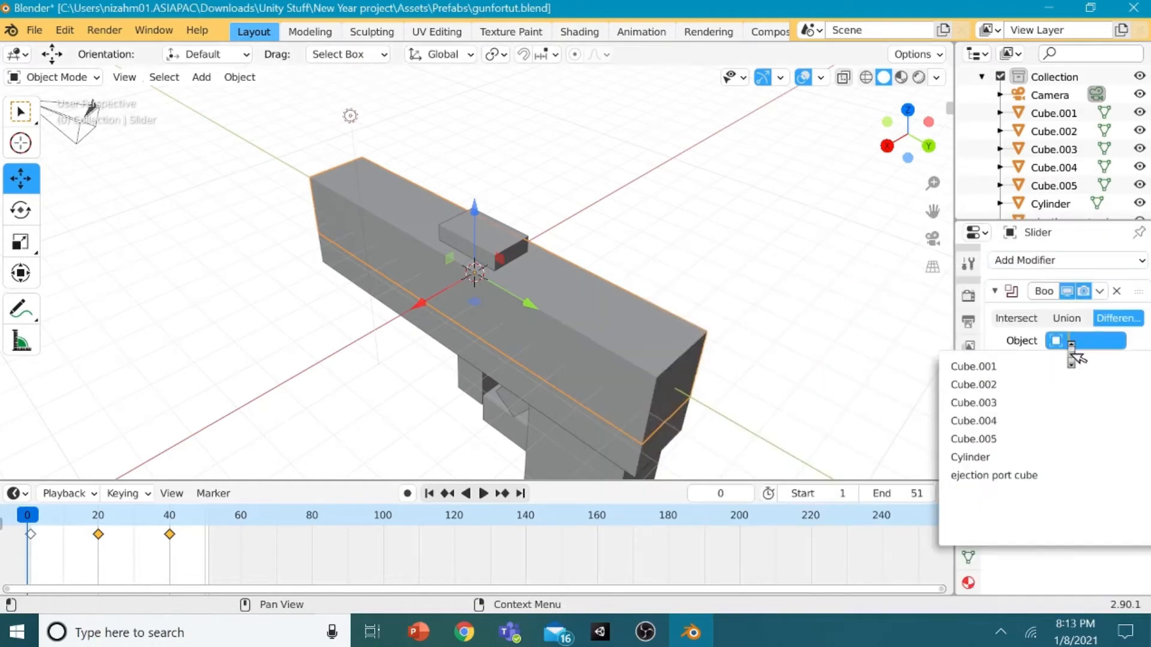
left_click(995, 476)
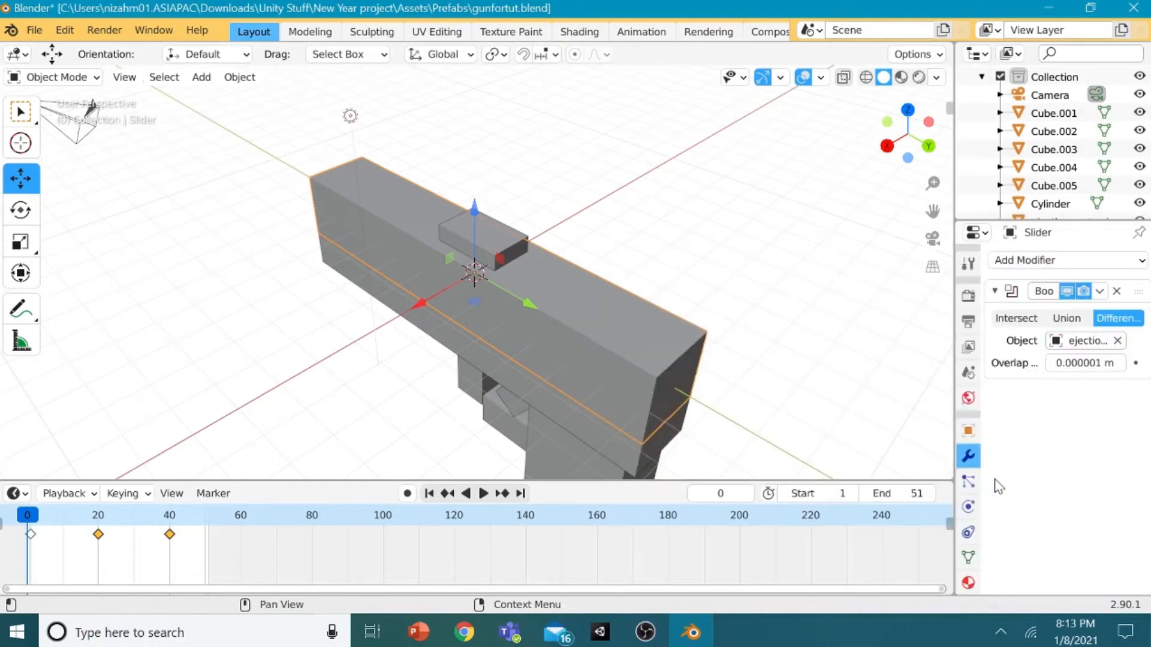
Step: Apply the Slider's Boolean modifier and delete the ejection port cube
left_click(1101, 291)
left_click(1099, 292)
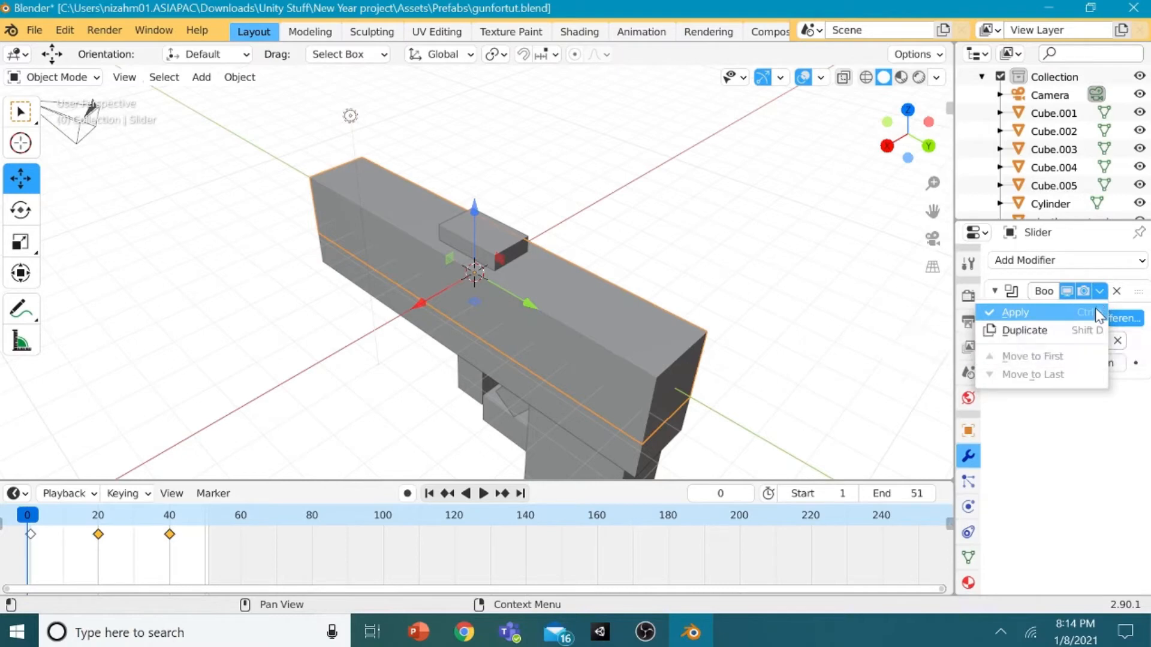
left_click(1096, 310)
left_click(503, 232)
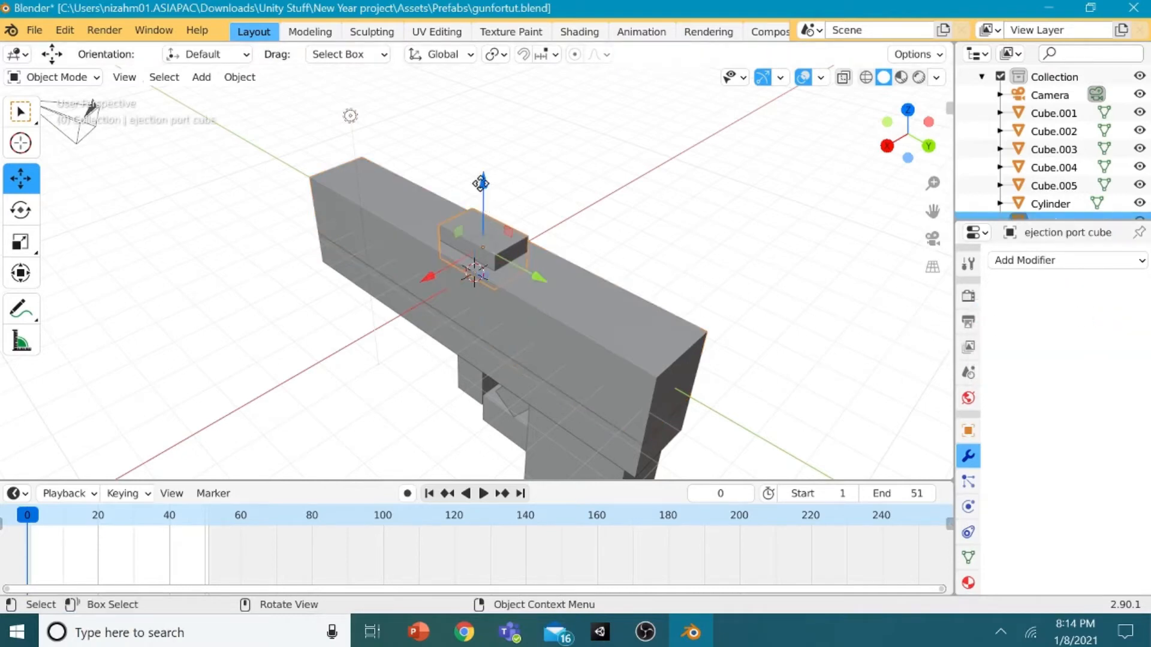
left_click_drag(480, 183, 503, 121)
key("Delete")
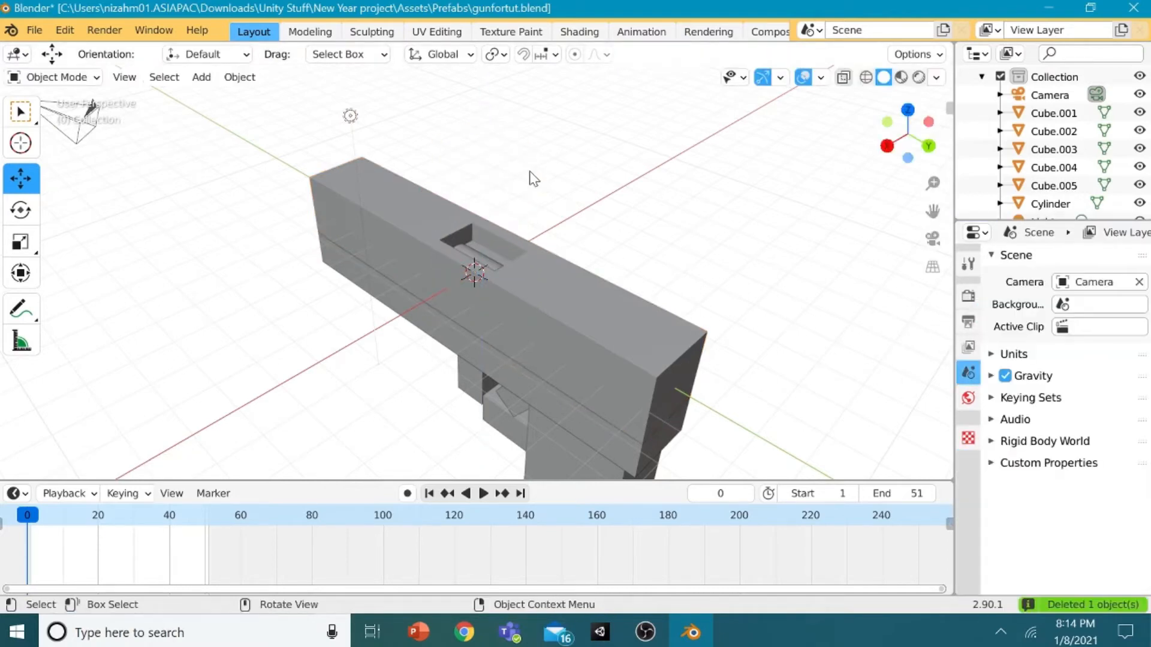
Step: Raise the barrel cylinder slightly along Z so it fills more of the ejection port opening
middle_click_drag(532, 178, 475, 265)
left_click(491, 259)
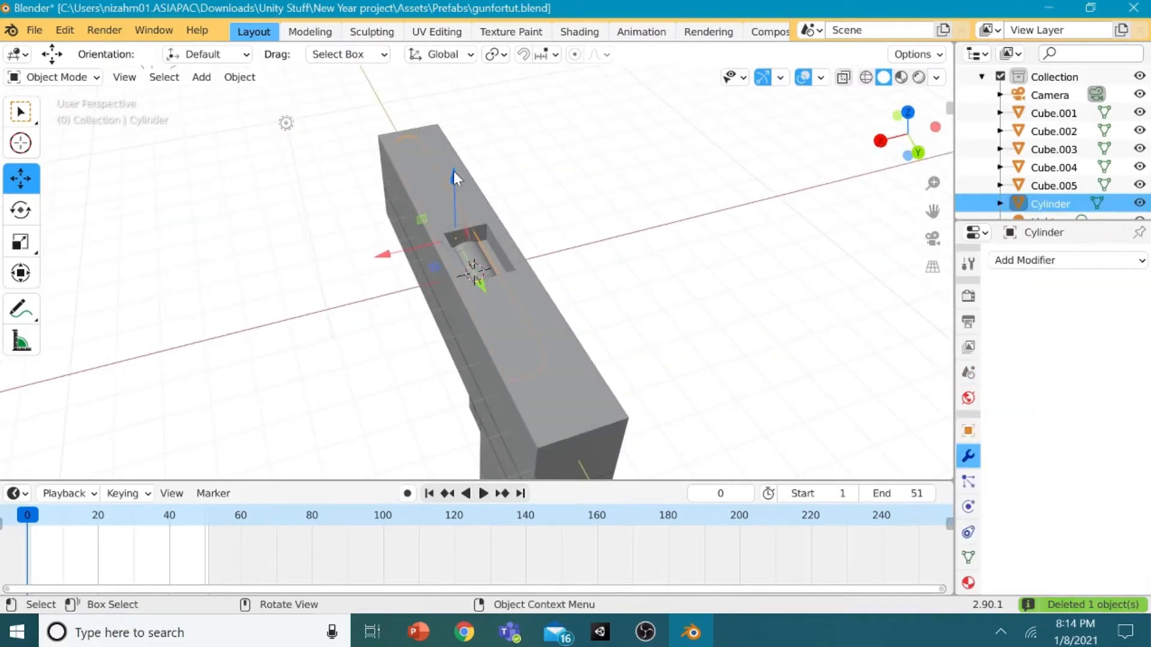
left_click_drag(456, 177, 457, 154)
left_click(659, 202)
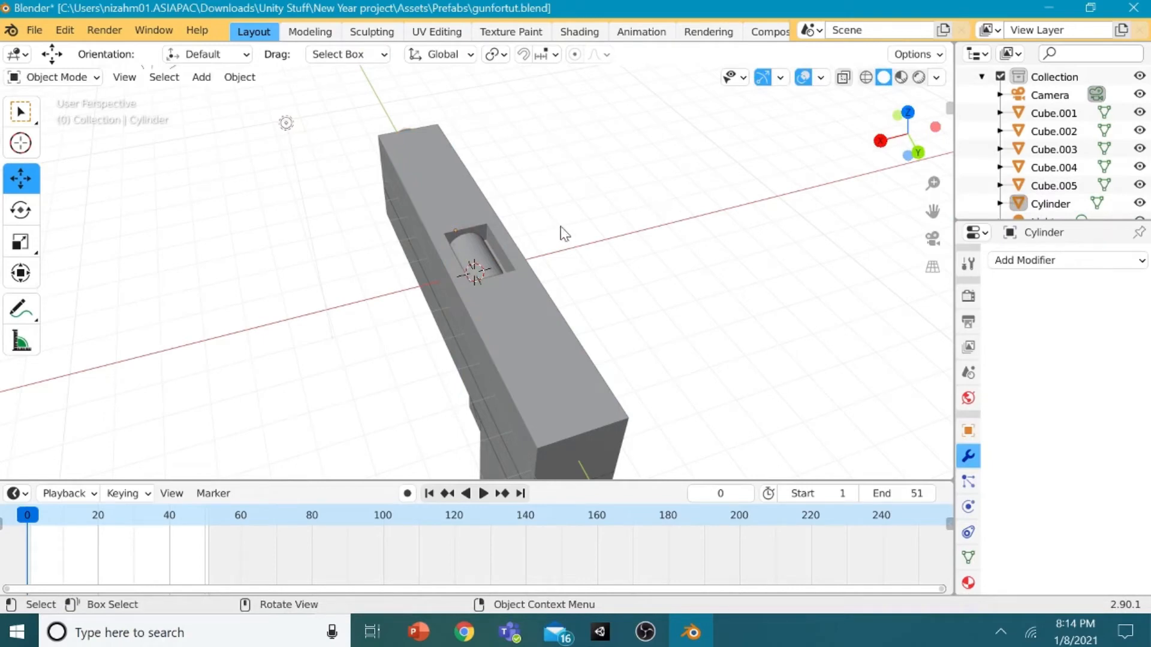
Step: Play the slider animation to check the ejection port, and return to frame 0
middle_click_drag(575, 237, 586, 216)
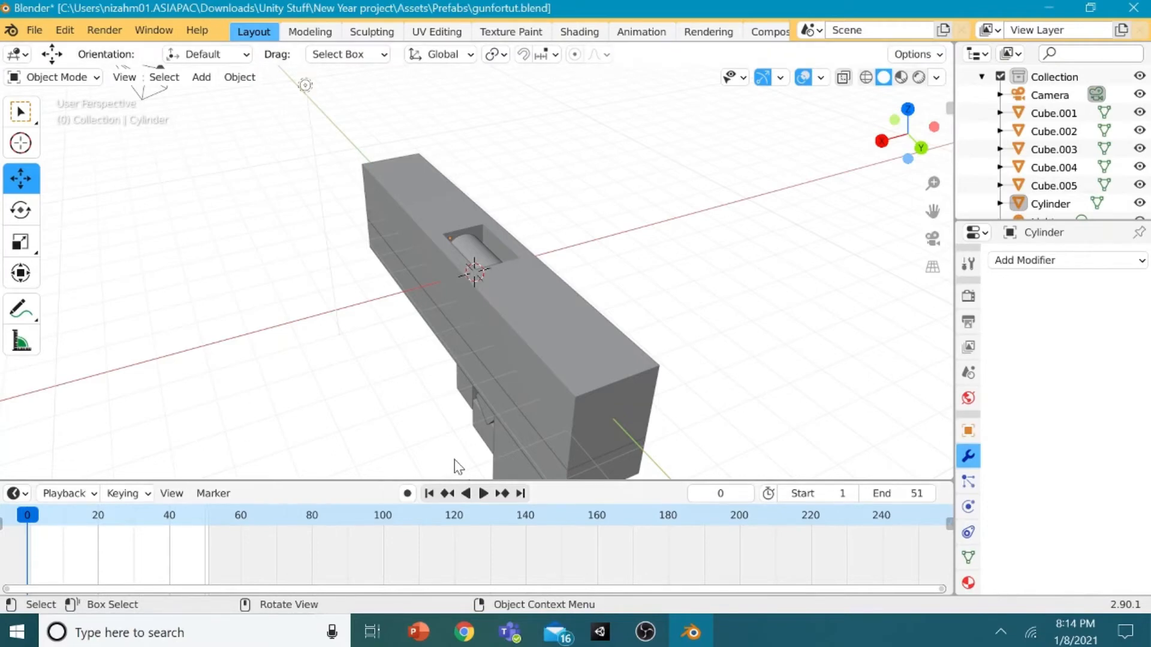
key("space")
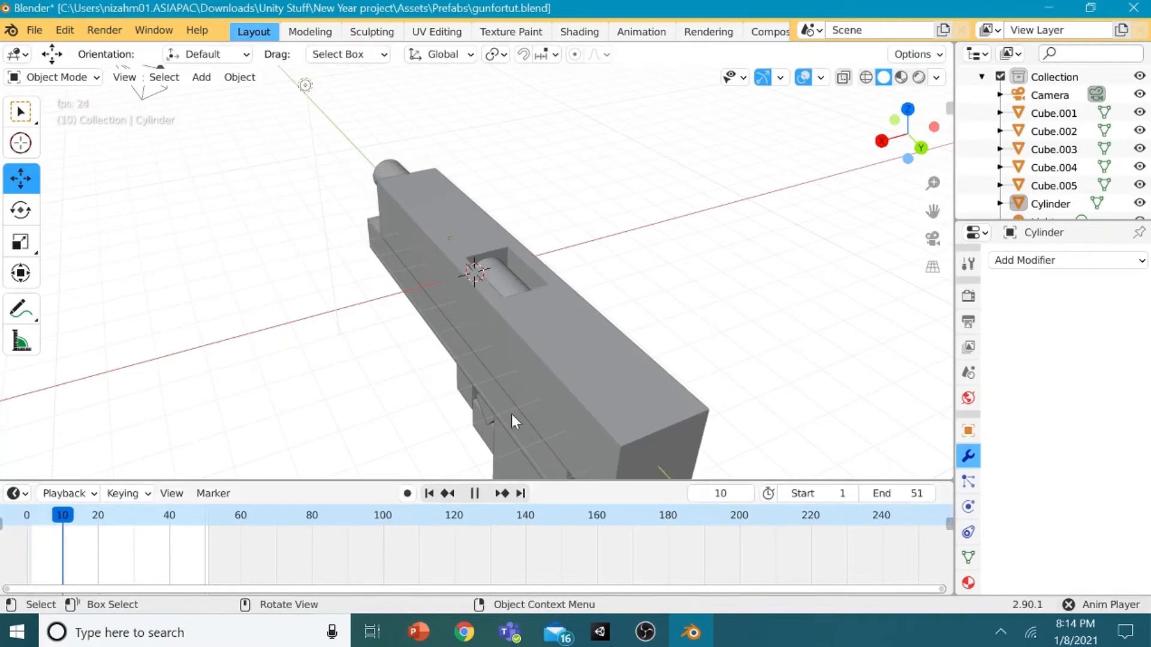
key("space")
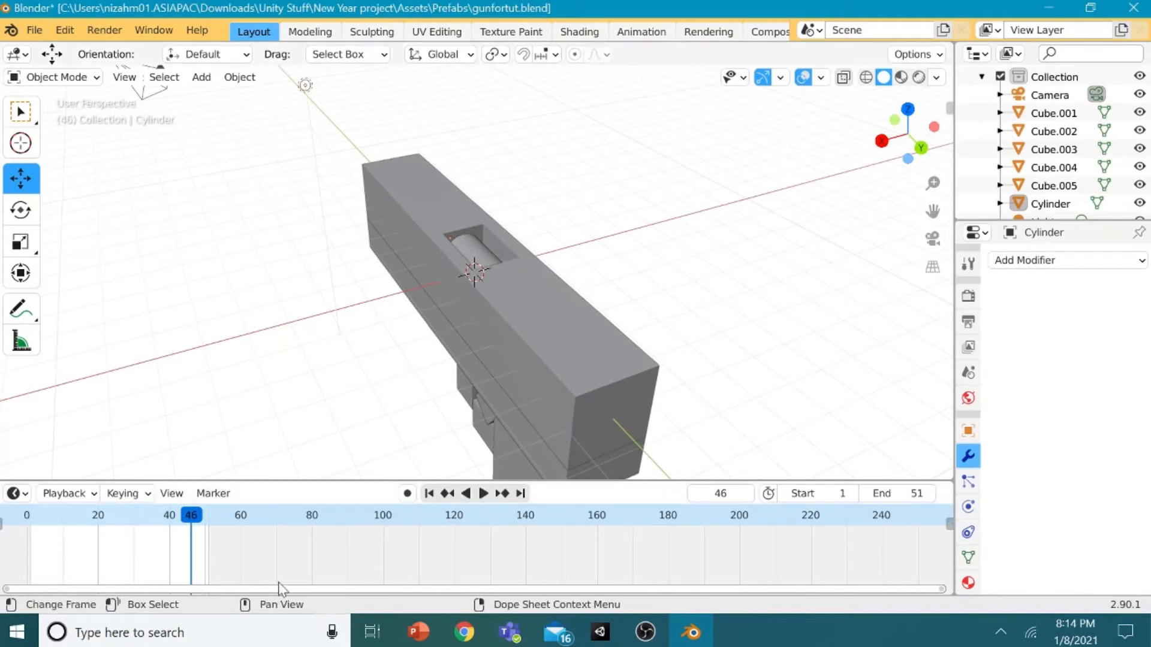
left_click_drag(193, 519, 27, 517)
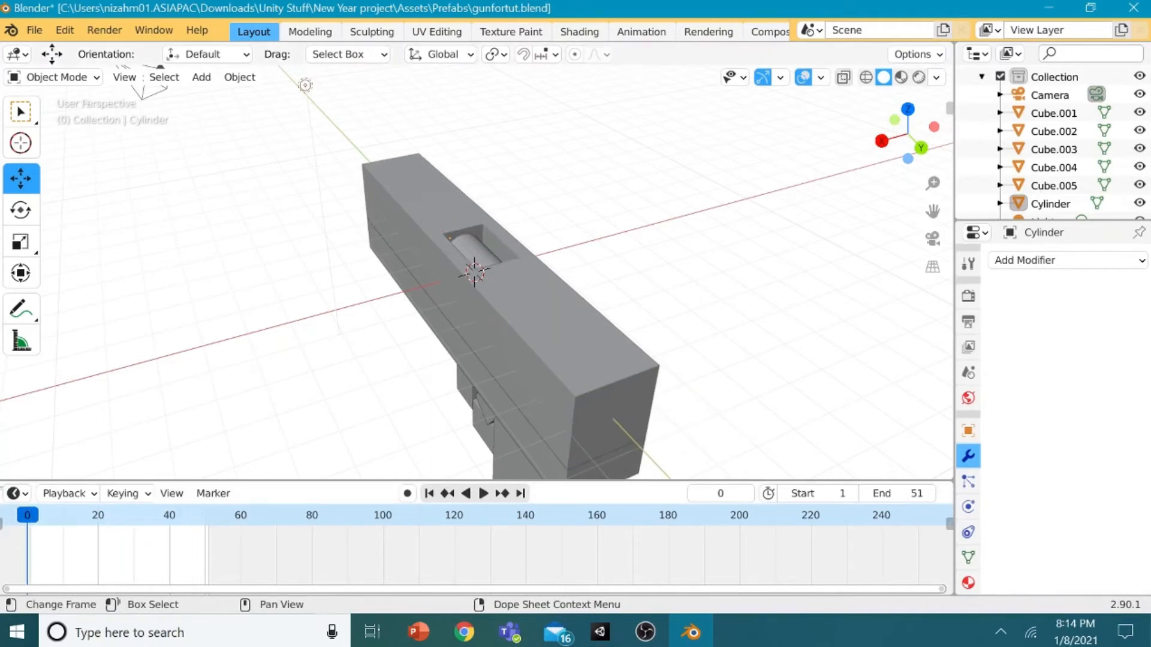
Step: Split off a new area above the timeline and set it to the Dope Sheet's Action Editor
left_click_drag(3, 476, 15, 377)
left_click(17, 376)
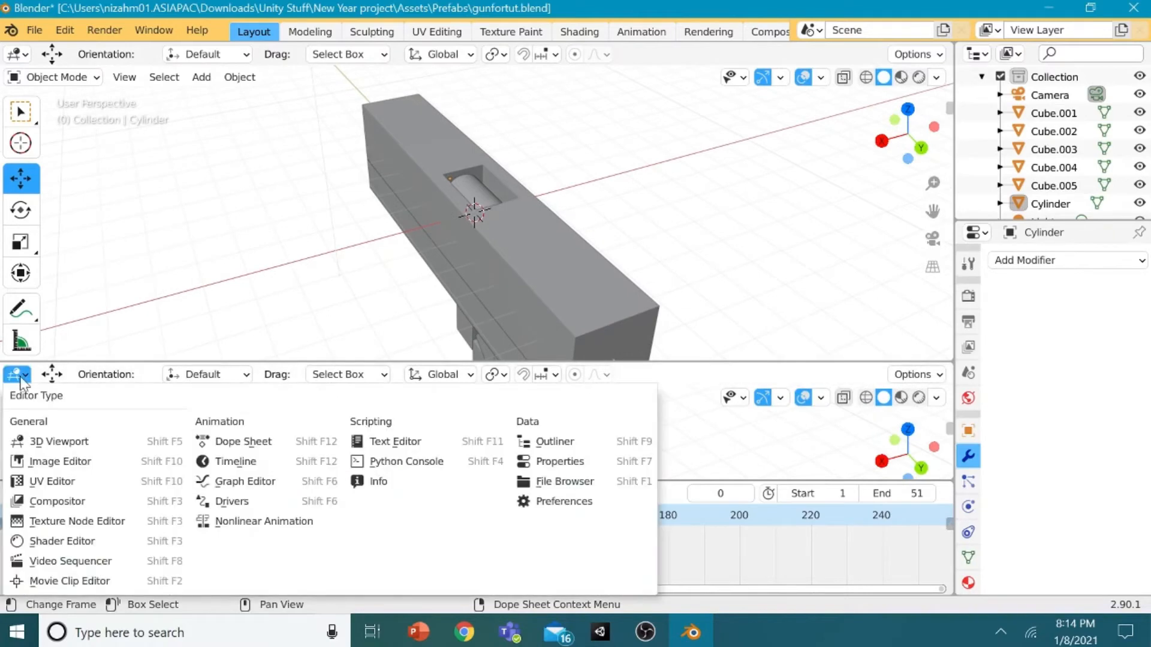
left_click(243, 442)
left_click(88, 374)
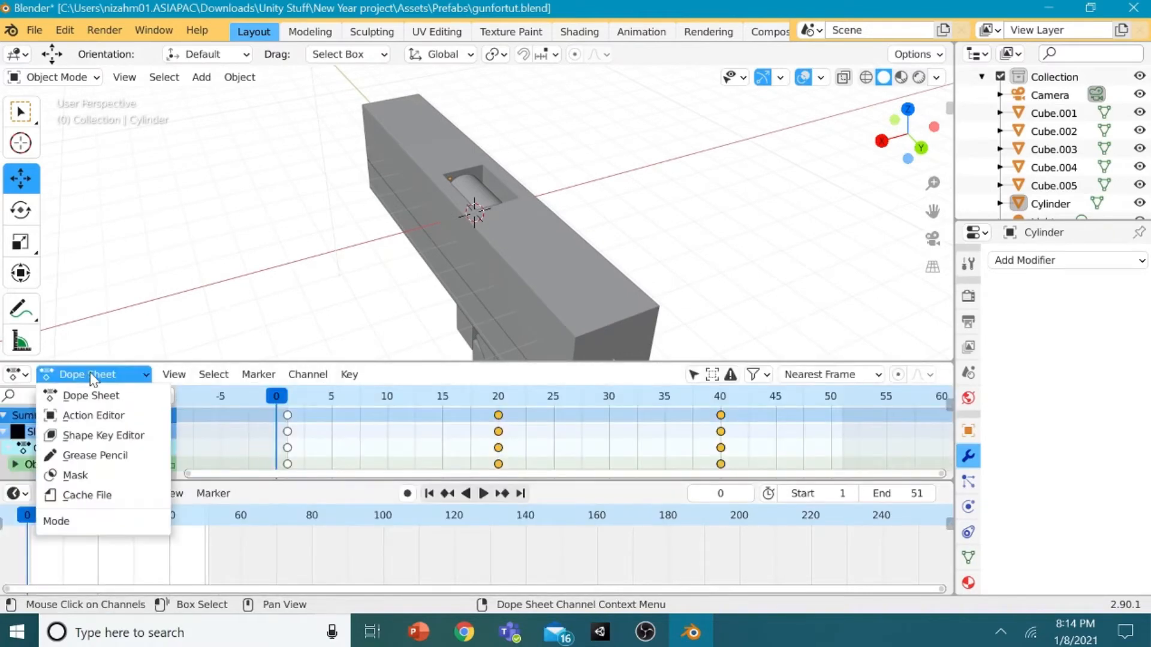
left_click(93, 417)
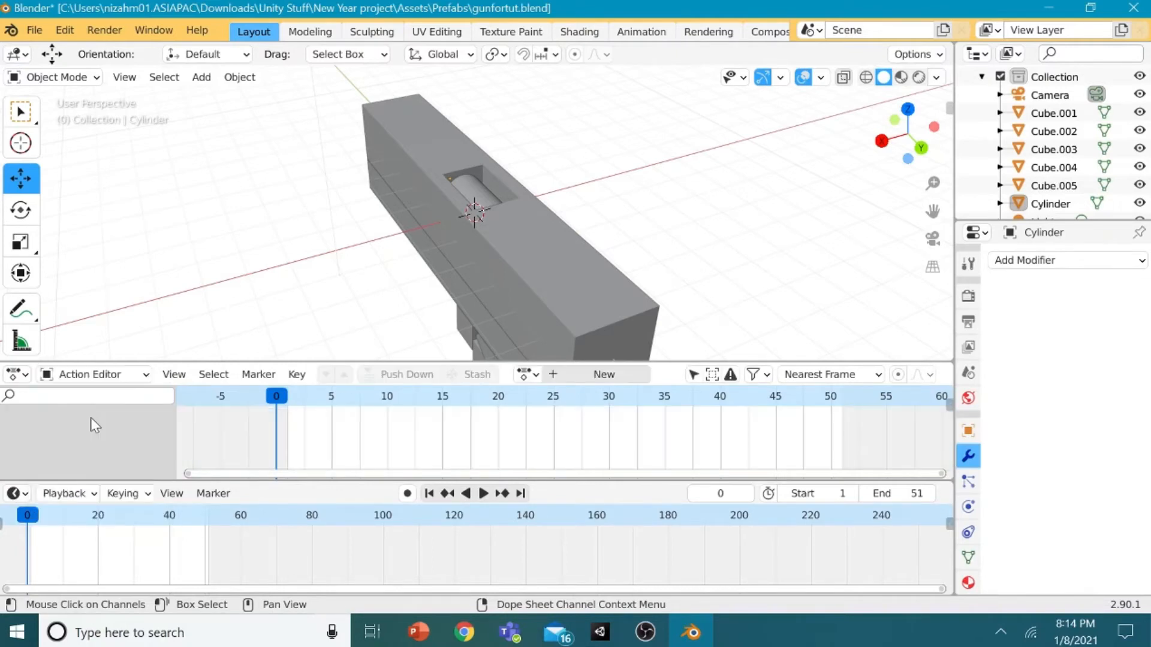
Step: Create a new action for the barrel cylinder and name it "bullet ejection"
left_click(554, 376)
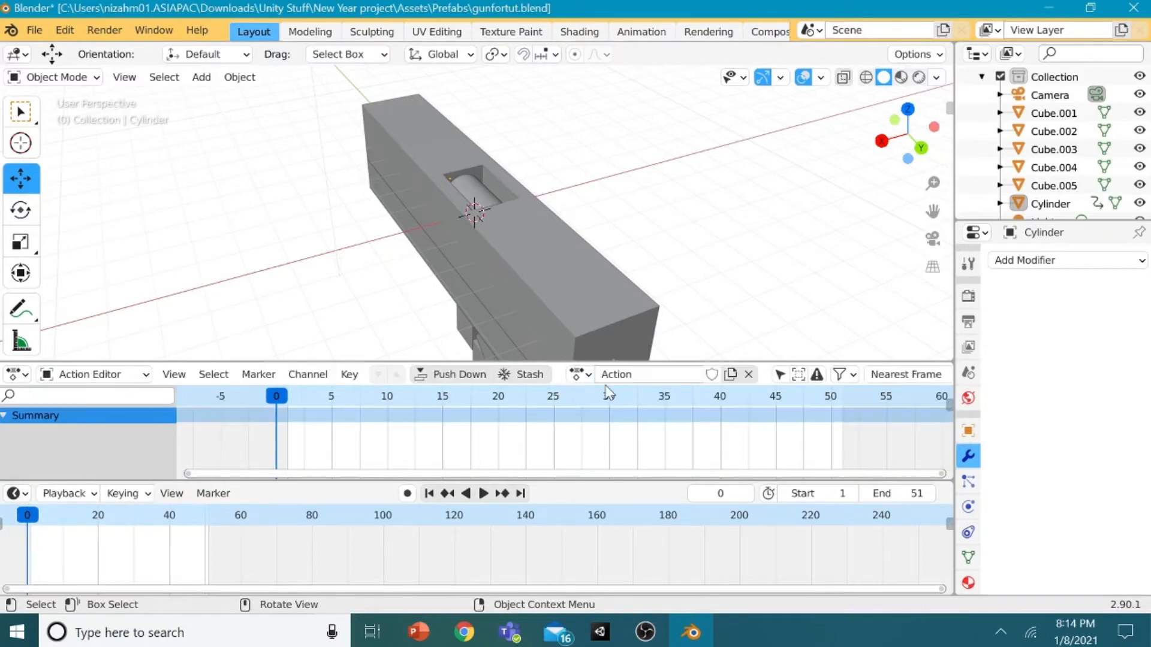
left_click(623, 374)
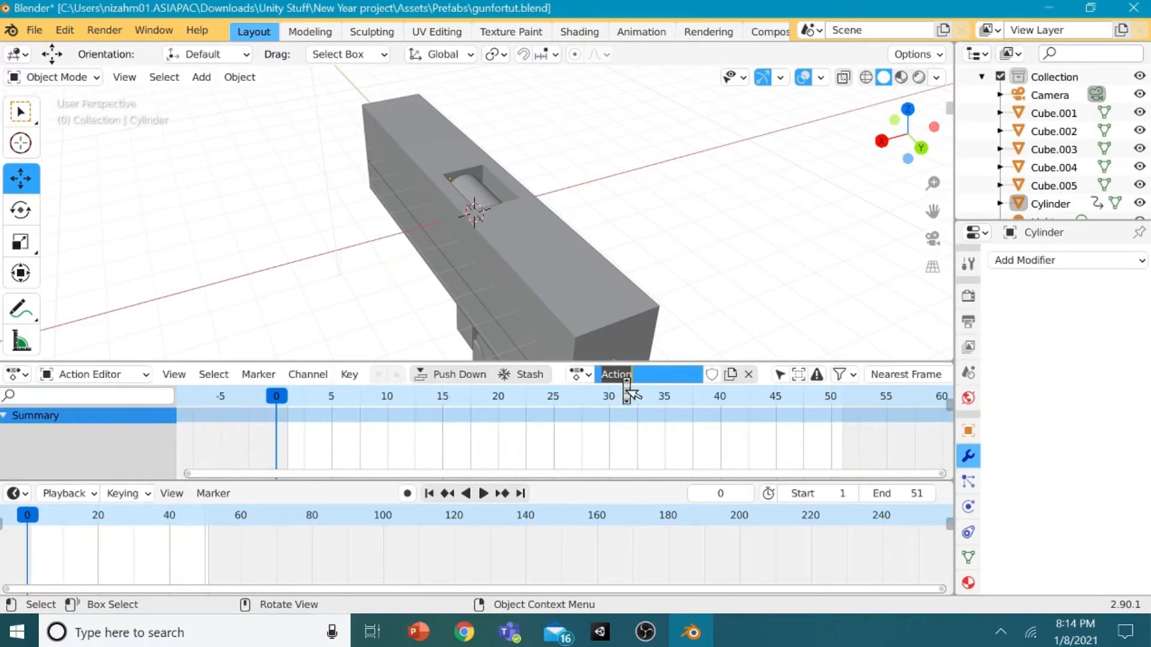
type("bullet ejection")
key("Return")
Step: Go to frame 16, add a cylinder mesh and move it along X until it stands clear beside the gun
key("space")
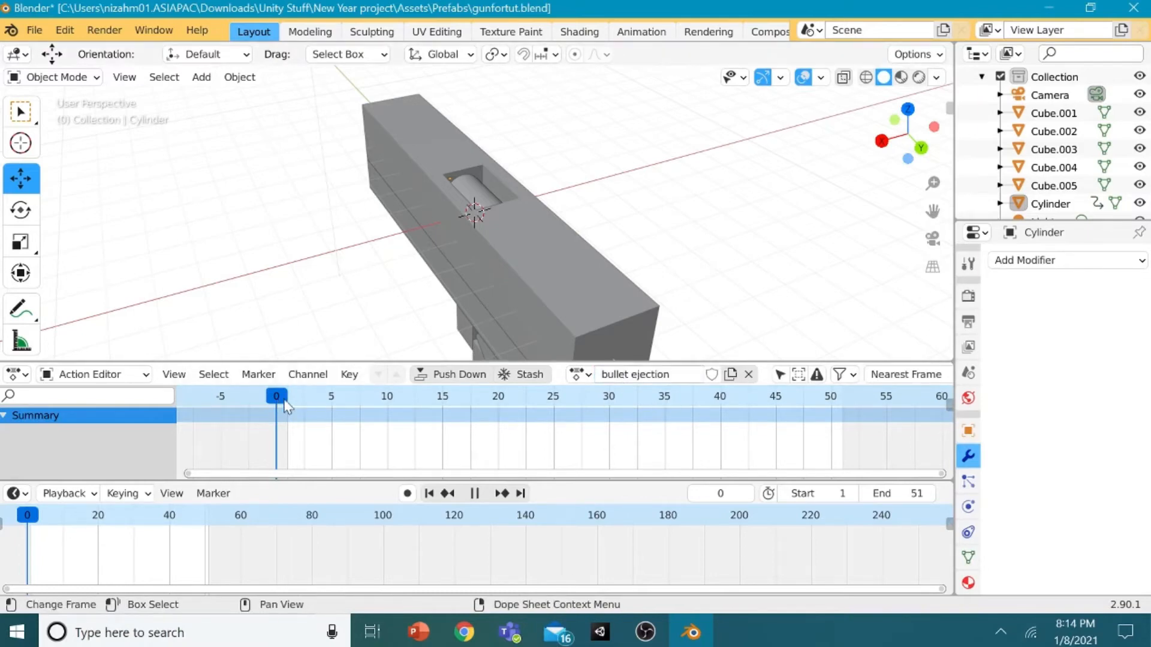
left_click_drag(588, 430, 453, 432)
middle_click_drag(639, 326, 674, 328)
key("shift+a")
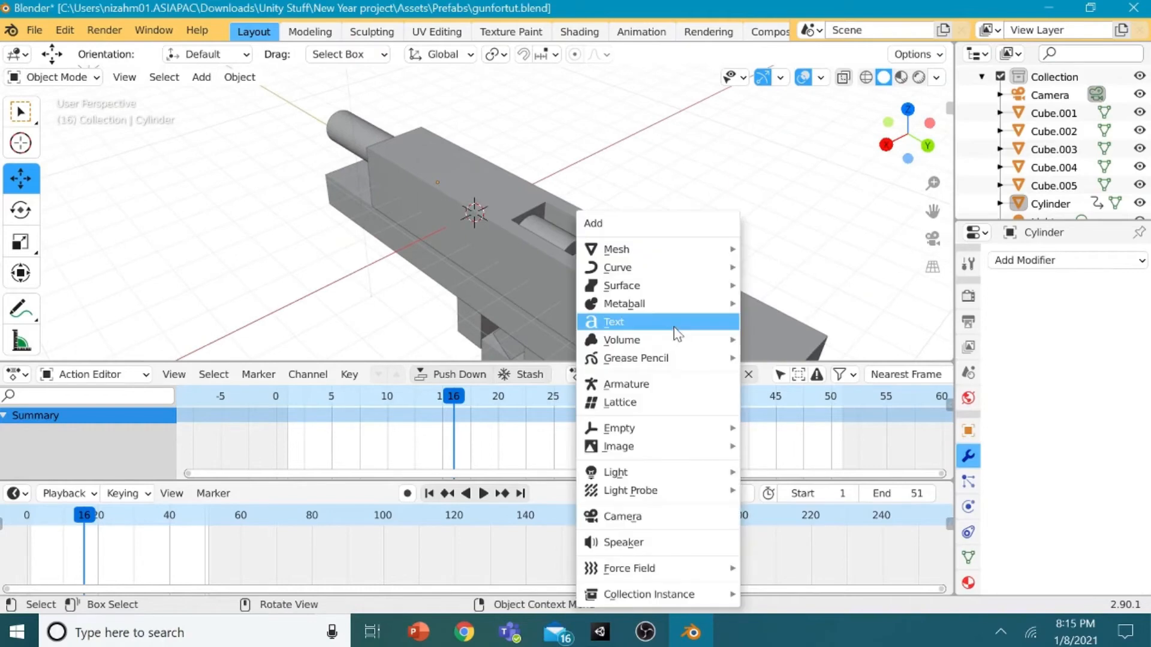
mouse_move(722, 249)
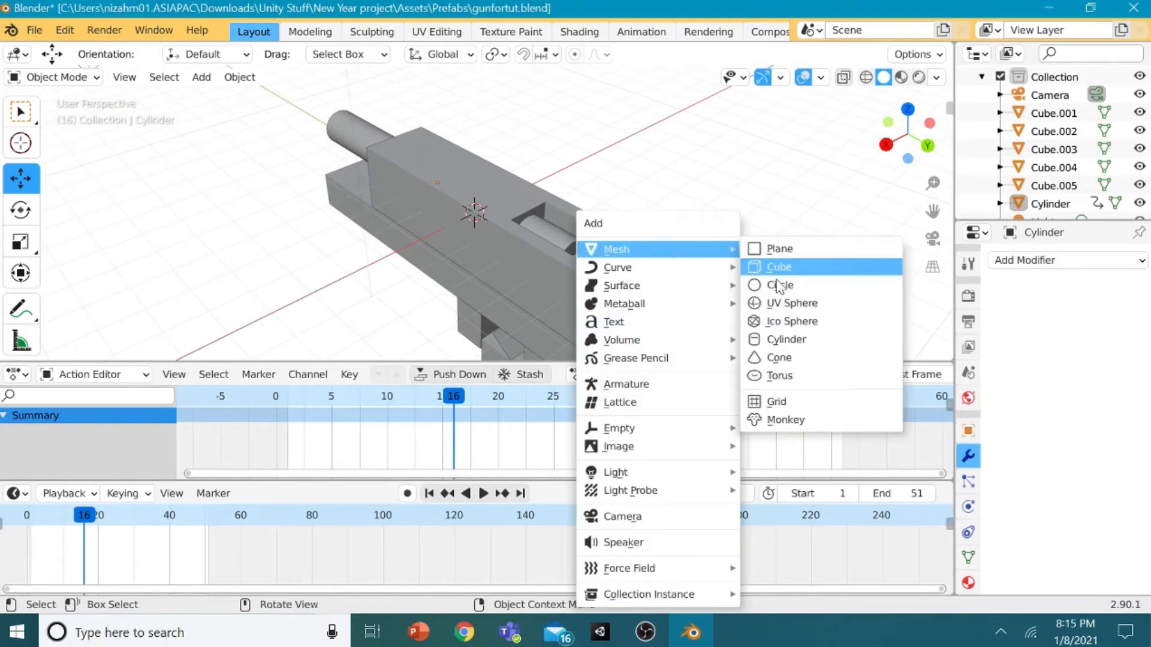
left_click(787, 339)
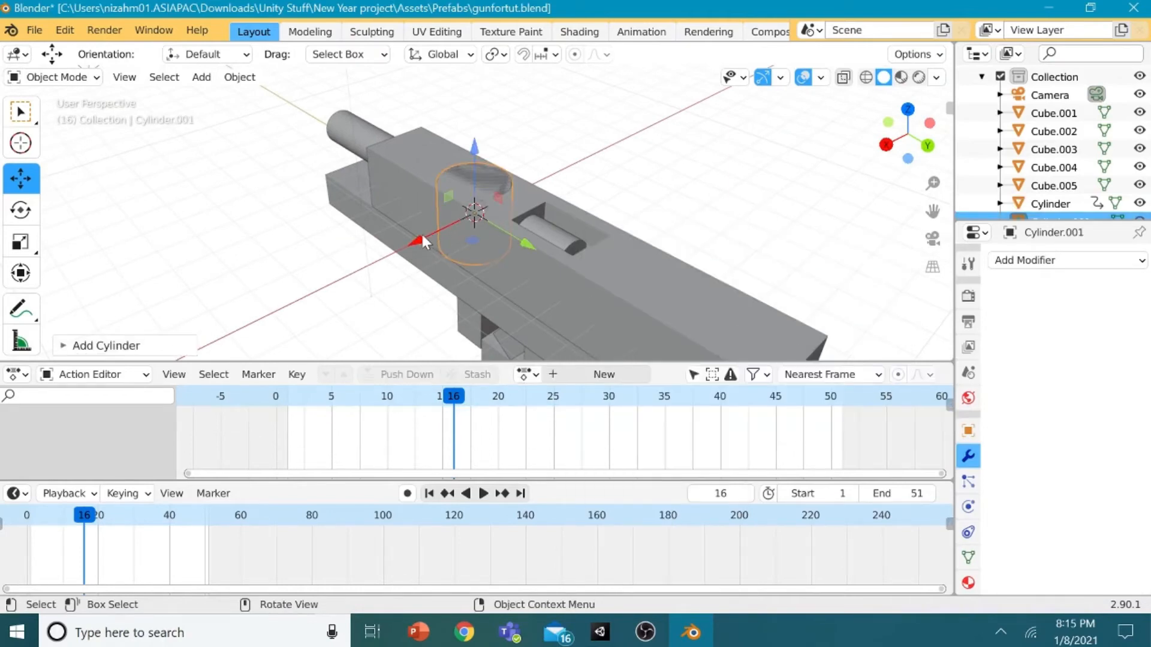
left_click_drag(423, 237, 329, 265)
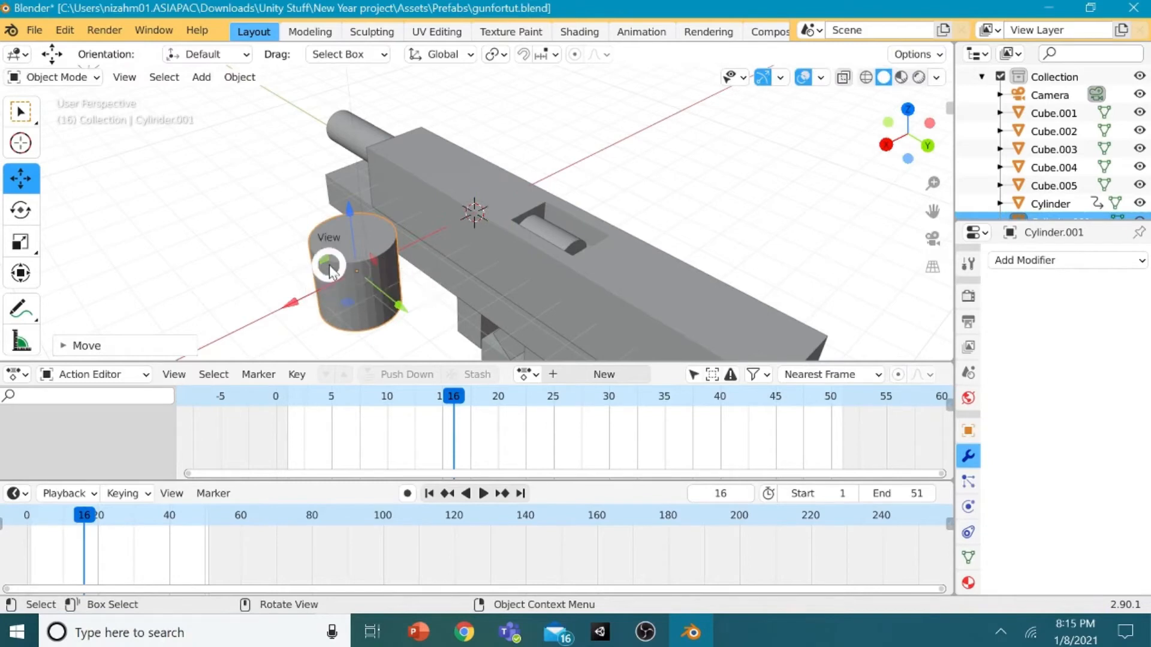
Step: In Edit Mode, extrude the new cylinder's top face up about 0.227 m and scale it slightly inward
key("3")
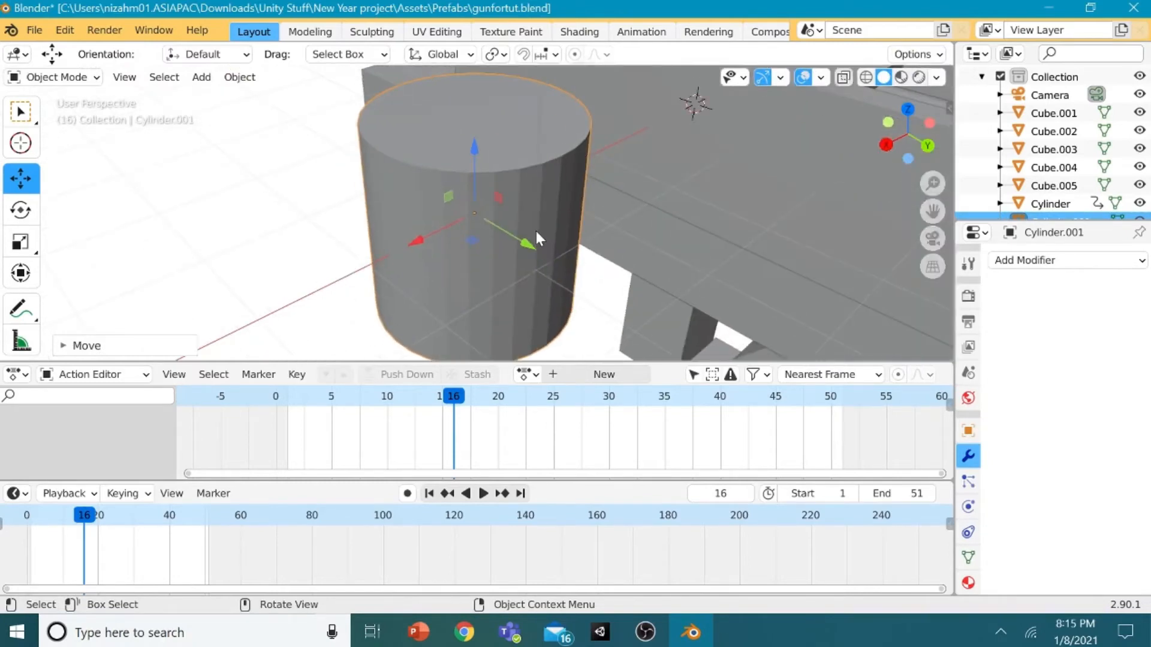
middle_click_drag(536, 232, 395, 225)
left_click_drag(405, 209, 232, 188)
key("KP_Decimal")
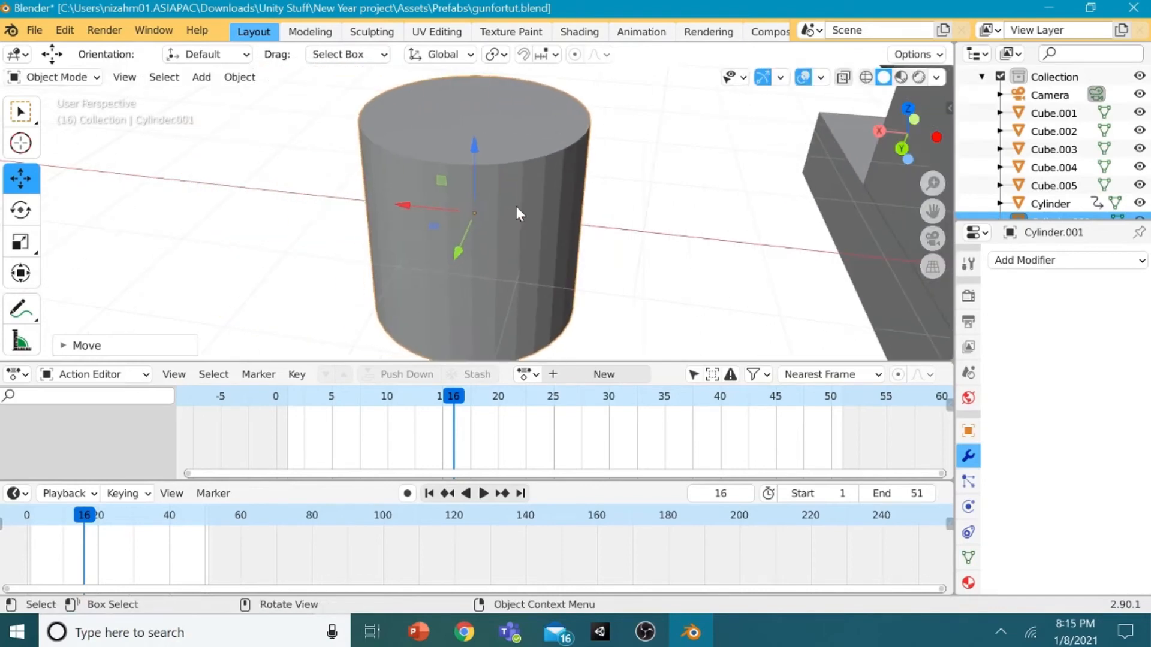
left_click(504, 229)
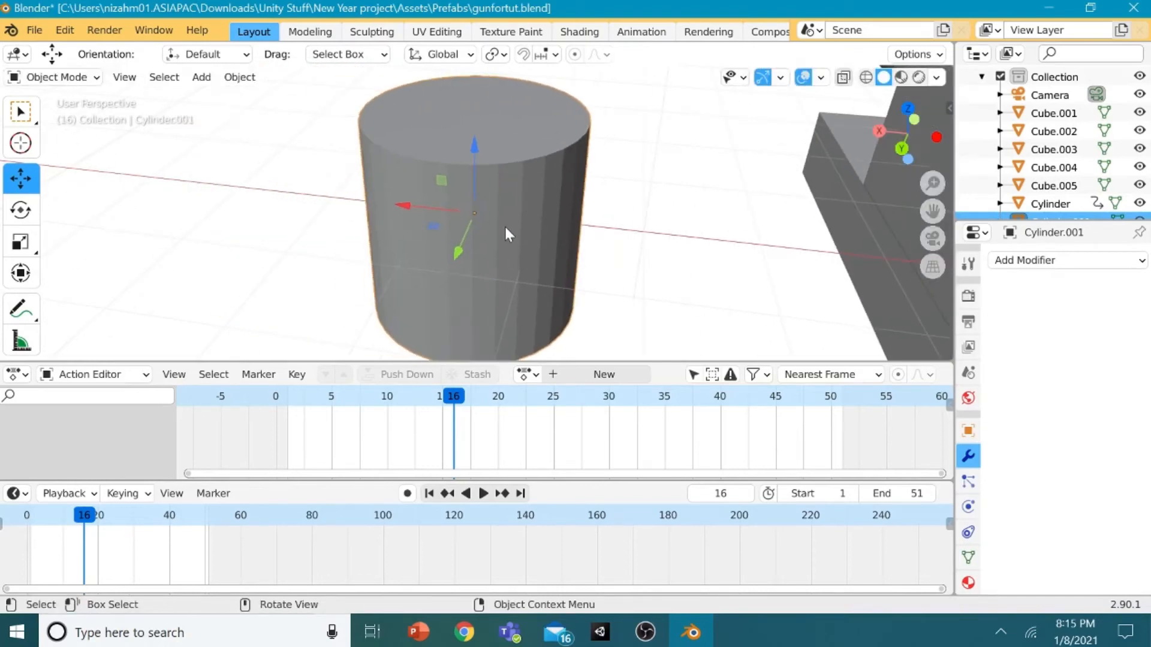
key("Tab")
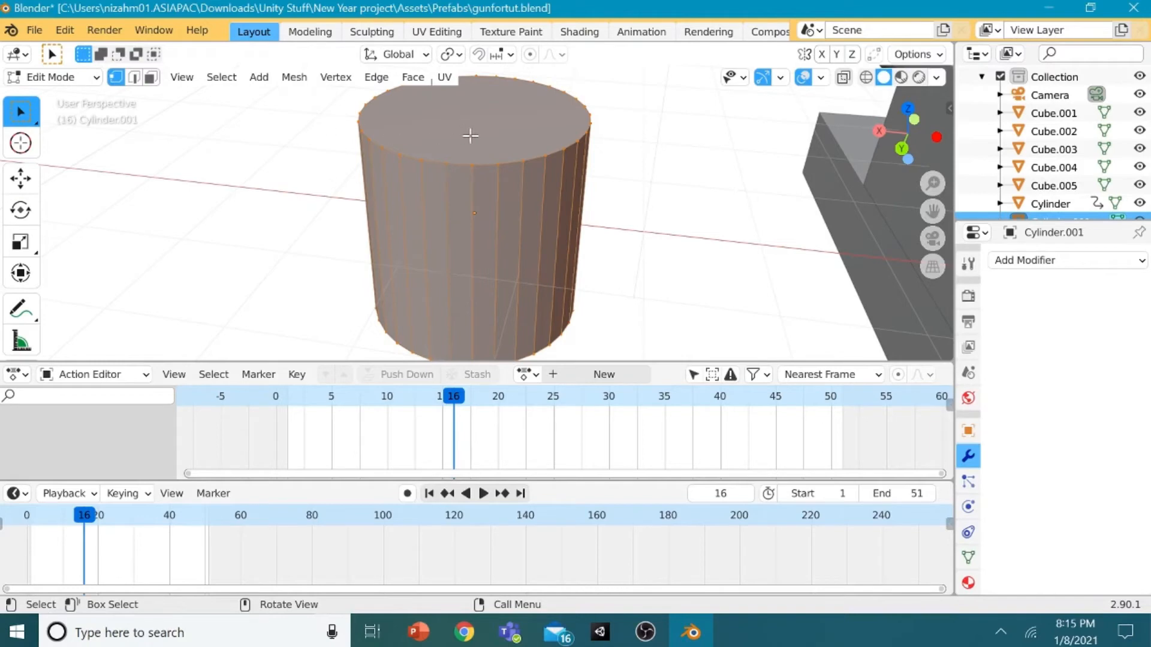
middle_click_drag(471, 136, 444, 109)
left_click_drag(333, 97, 591, 154)
key("e")
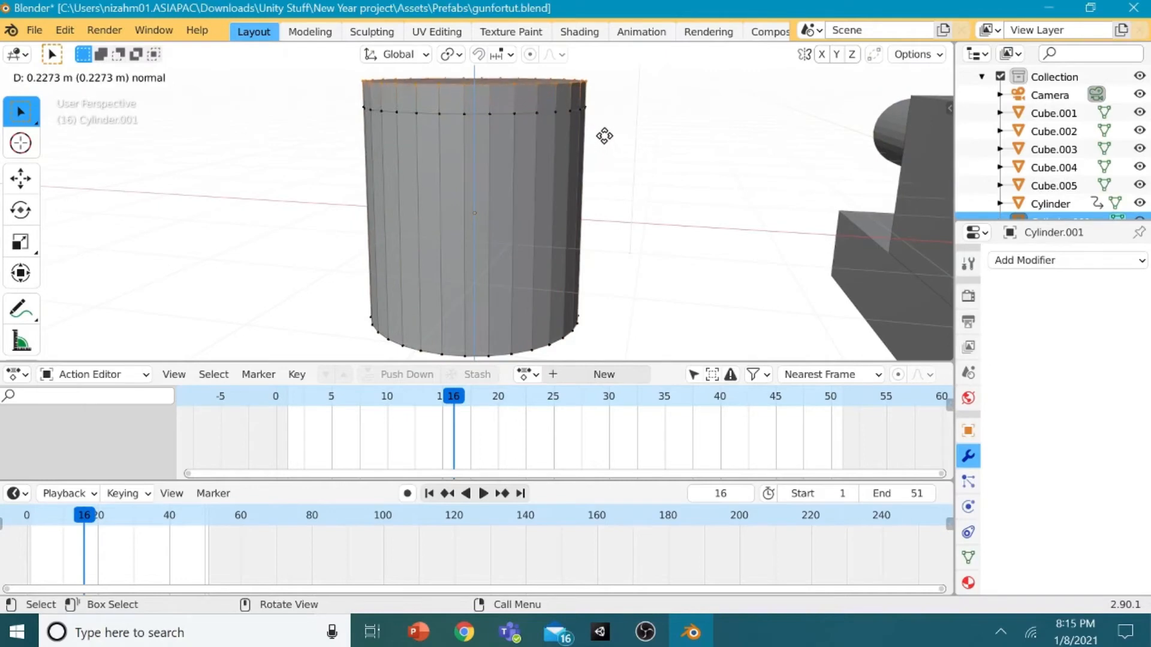
left_click(604, 136)
key("s")
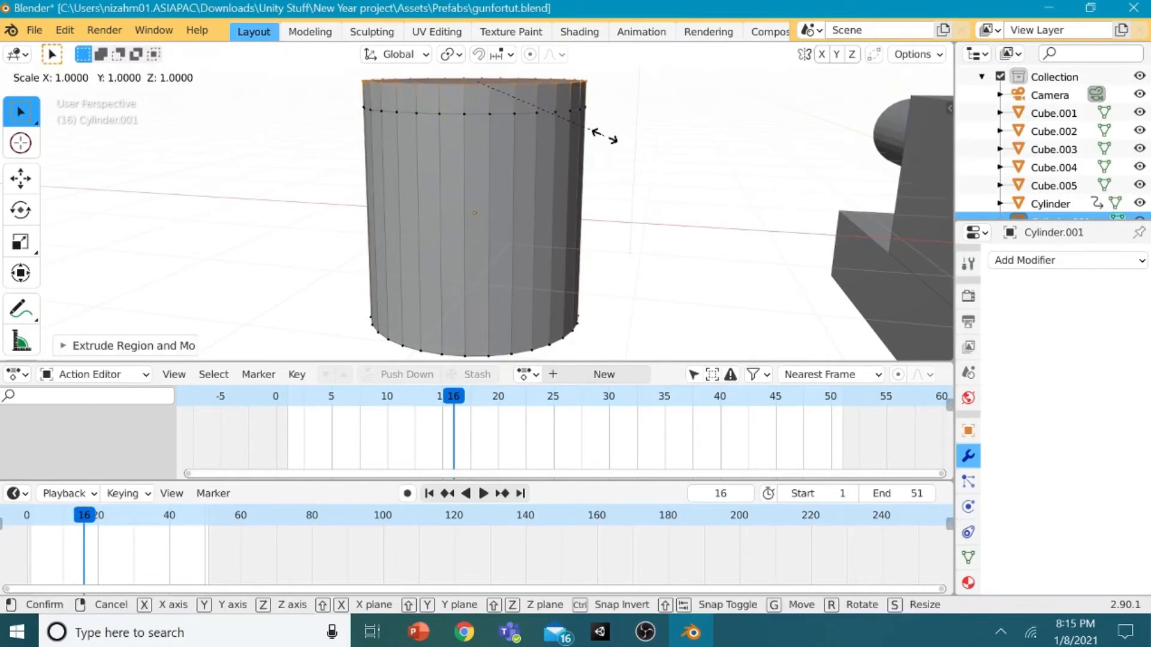
left_click(596, 134)
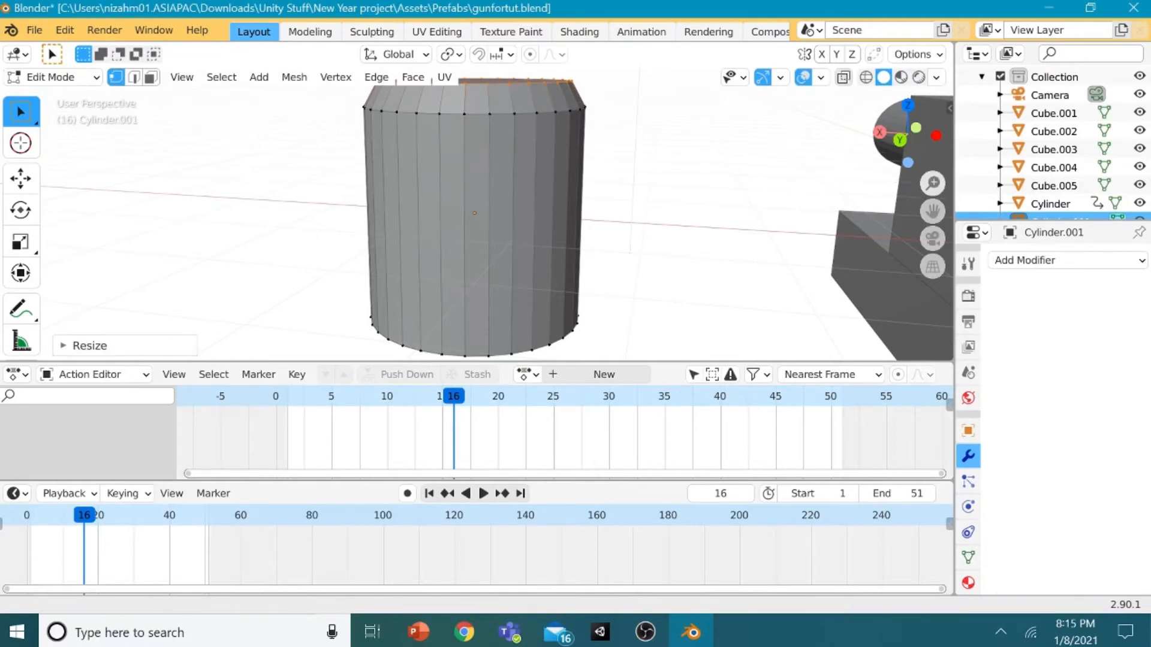
Step: Extrude the top face about 0.15 m, scale it inward, and extrude it upward once more to continue the bullet's tip
scroll(932, 184, "down", 2)
key("e")
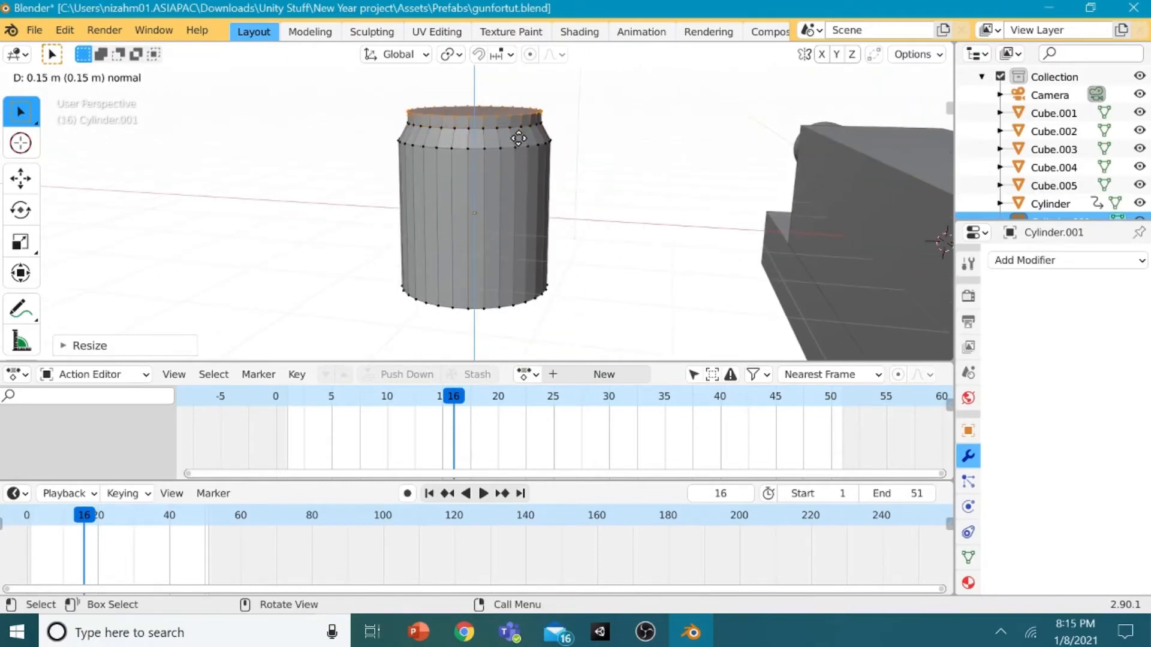
left_click(518, 138)
key("s")
left_click(511, 128)
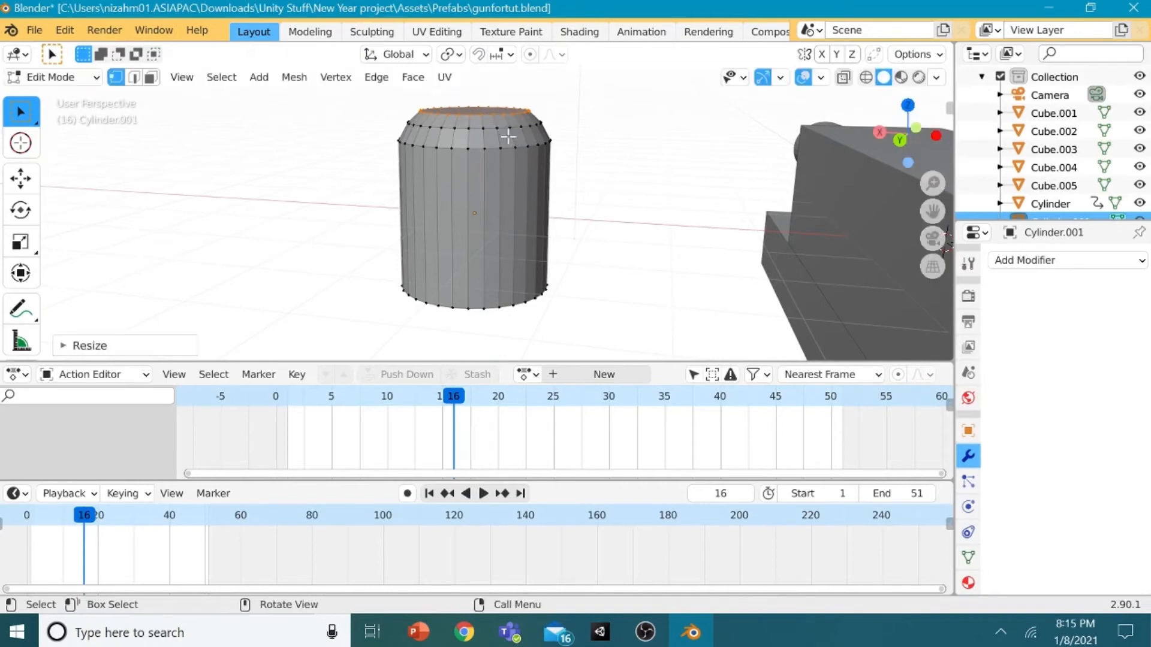
key("e")
left_click(507, 115)
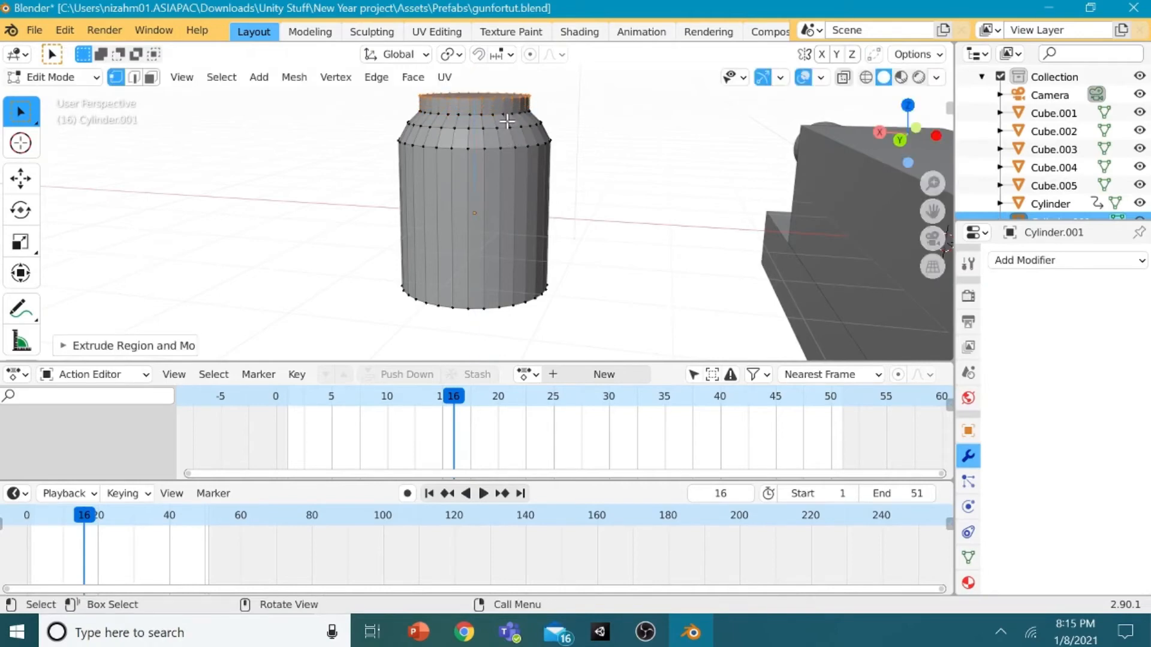
Step: Scale the cylinder's top ring inward to about 0.7, taper the bullet's tip to a point, and leave Edit Mode
key("s")
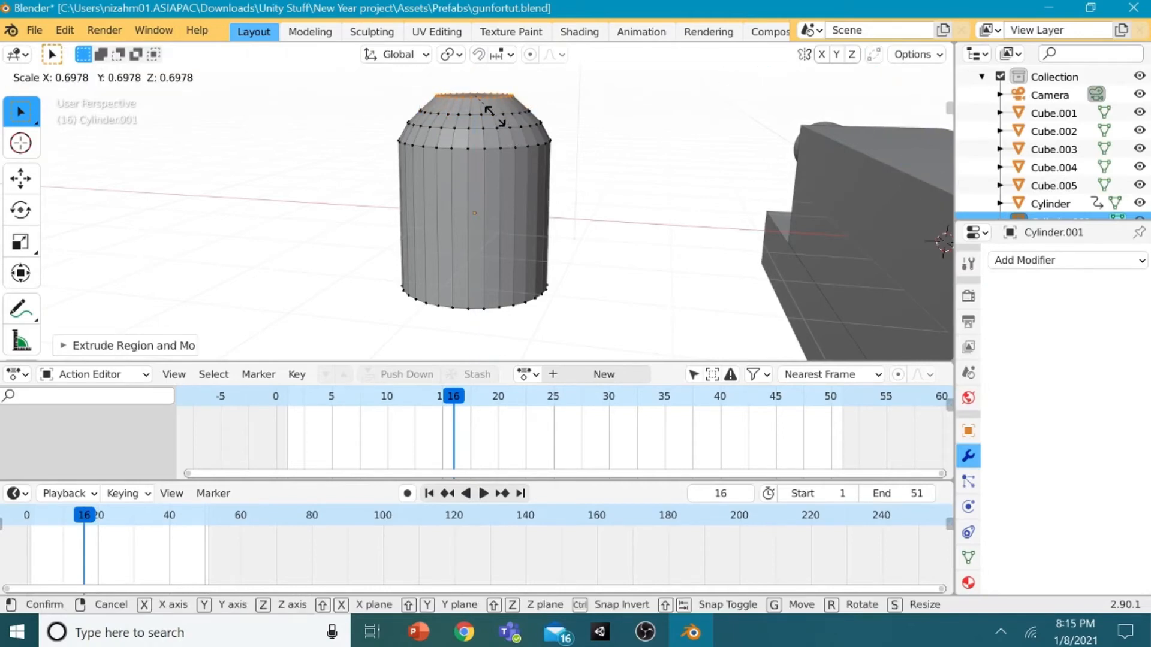
left_click(495, 115)
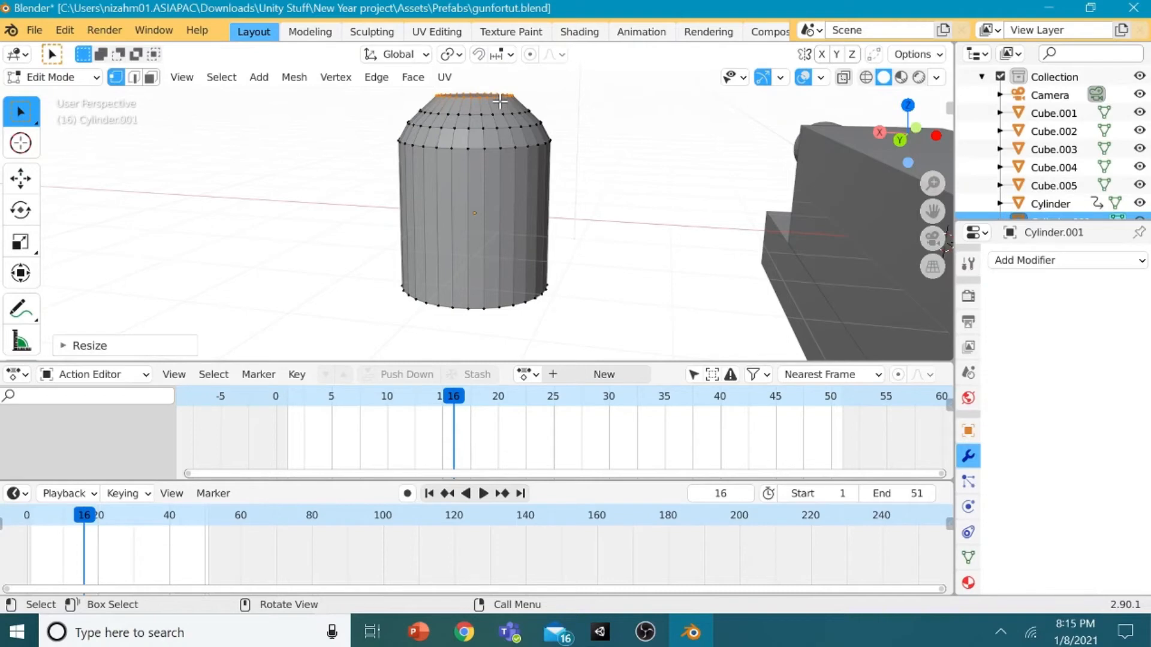
scroll(648, 299, "down", 2)
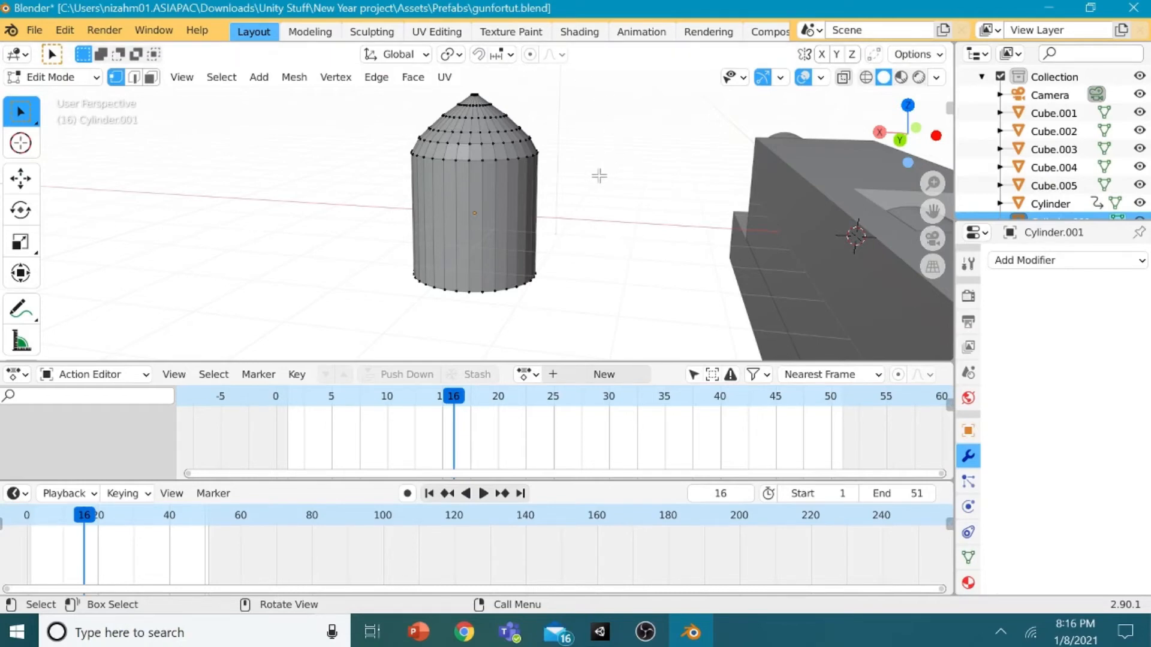
key("Tab")
Step: Scale the whole bullet down to about 0.409 so its size suits the gun's ejection port
middle_click_drag(599, 178, 652, 203)
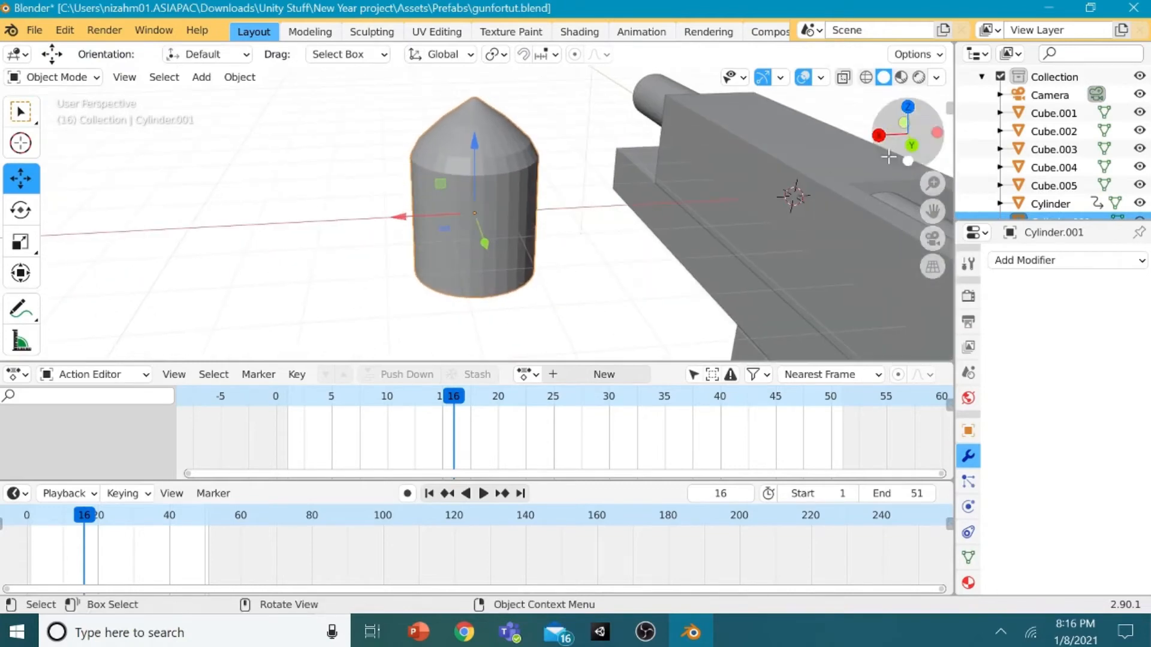
left_click_drag(932, 183, 932, 243)
key("s")
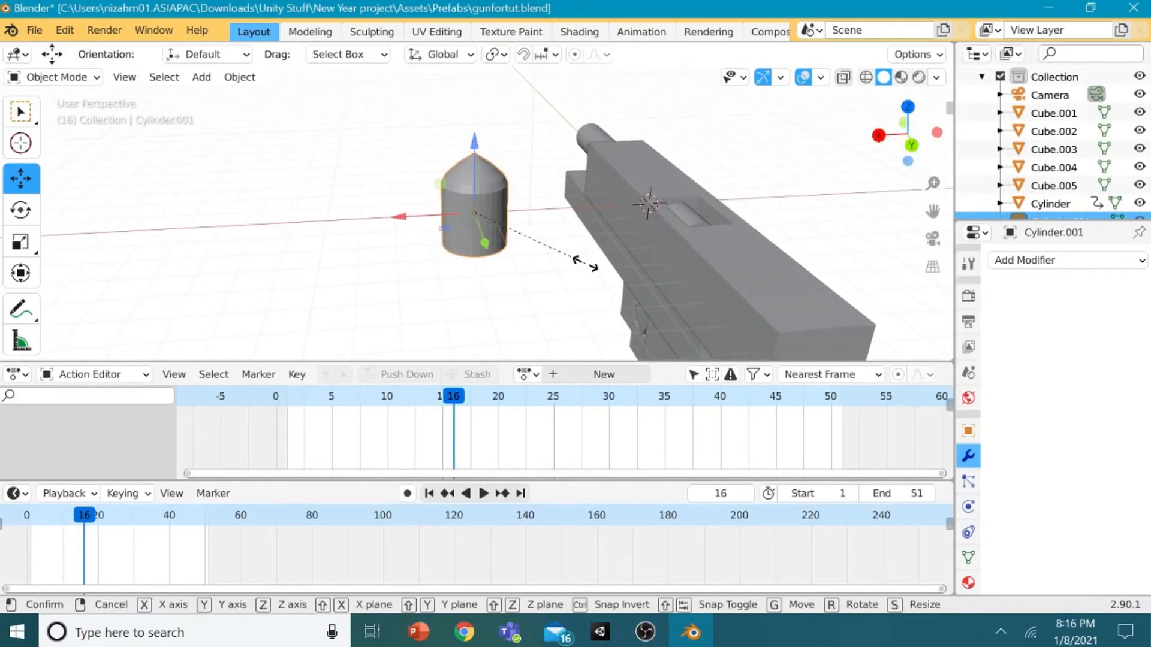
left_click(521, 240)
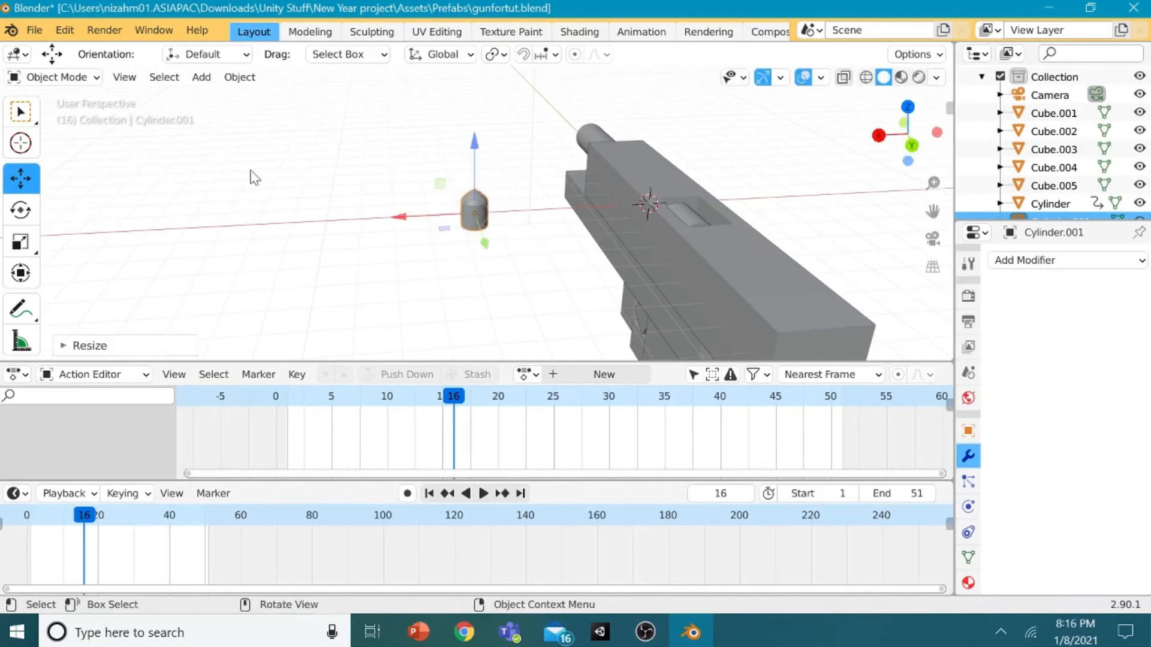
Step: Rotate the bullet and set its X rotation to exactly 90° so it lies along the barrel
left_click(20, 210)
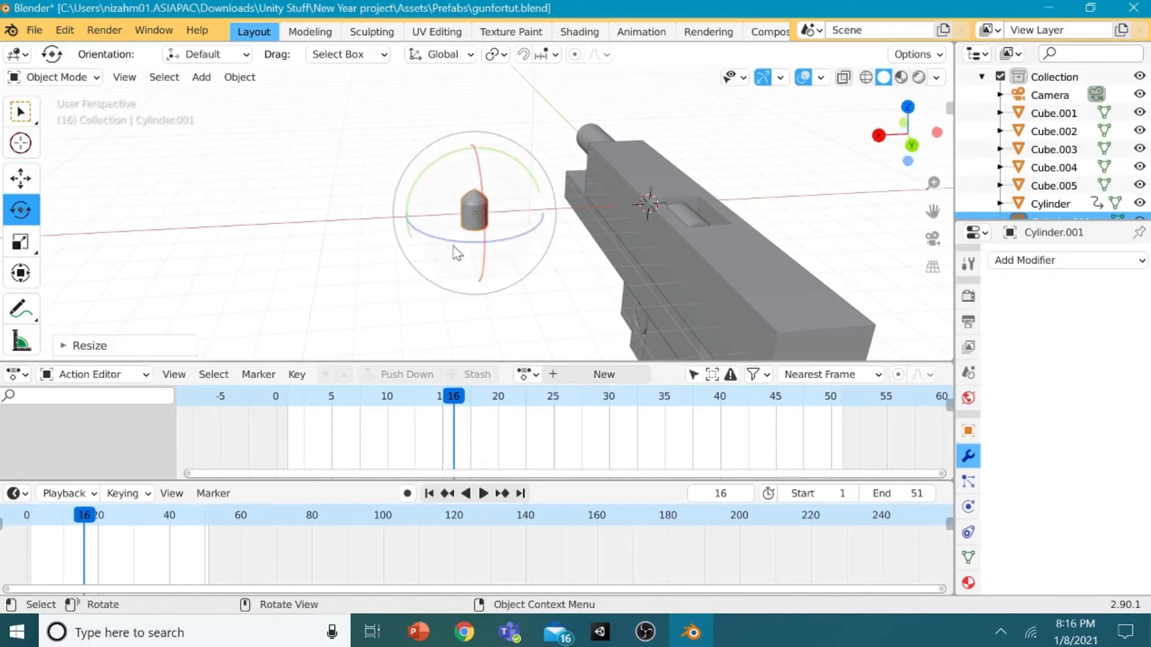
key("n")
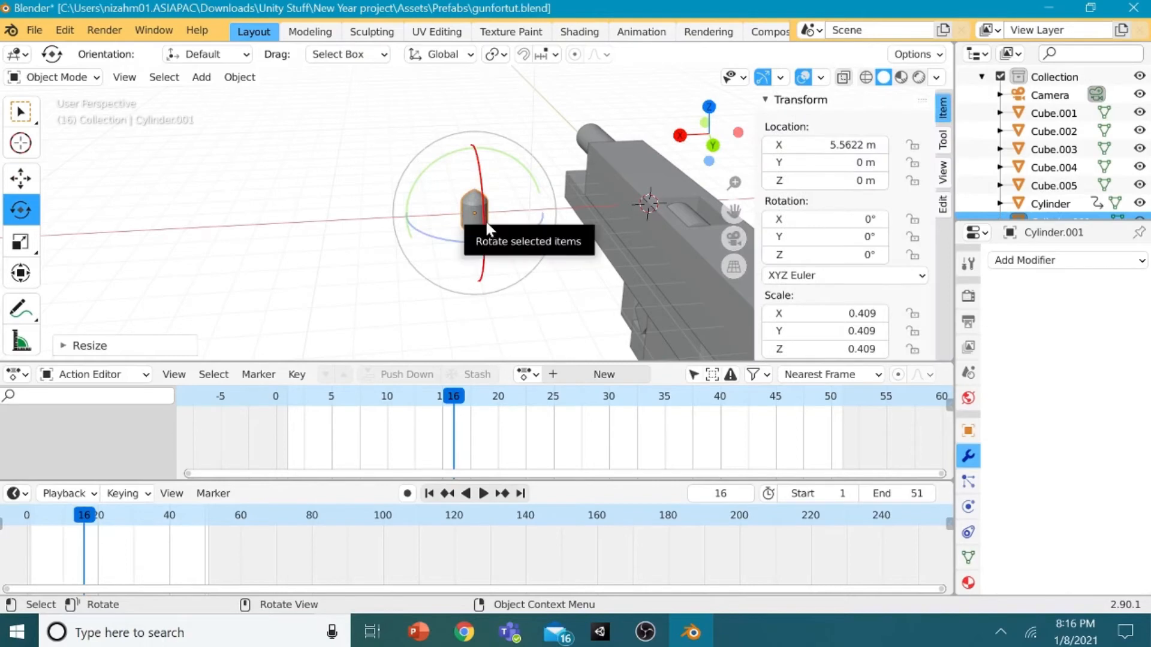
left_click_drag(472, 153, 469, 123)
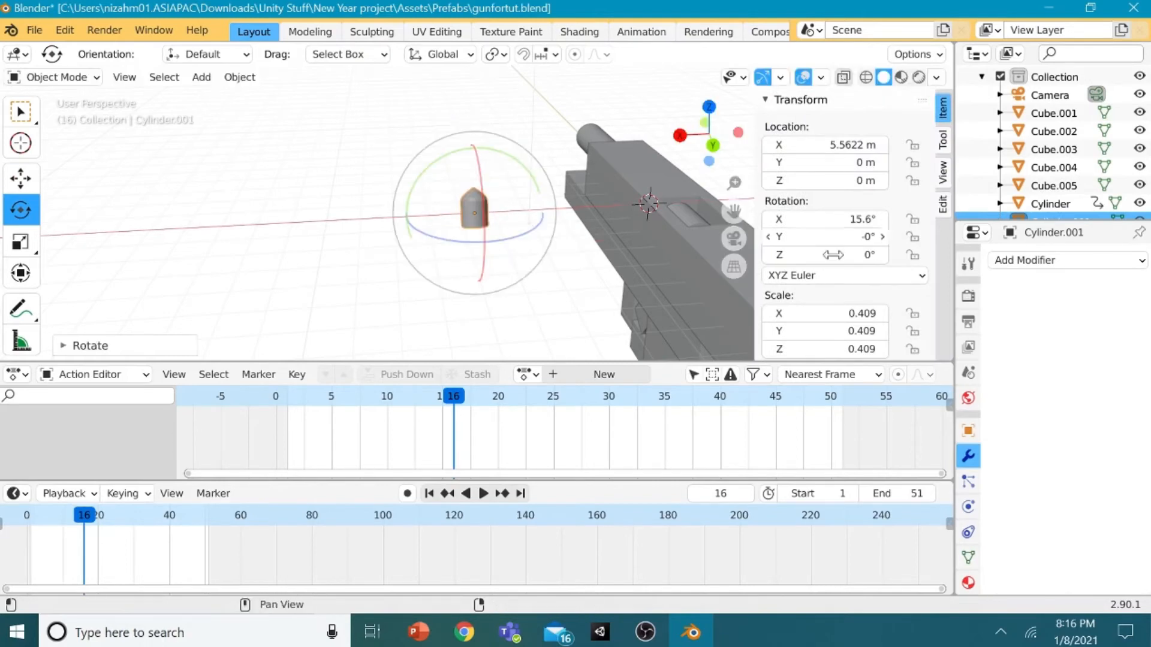
left_click(846, 220)
type("90")
key("Return")
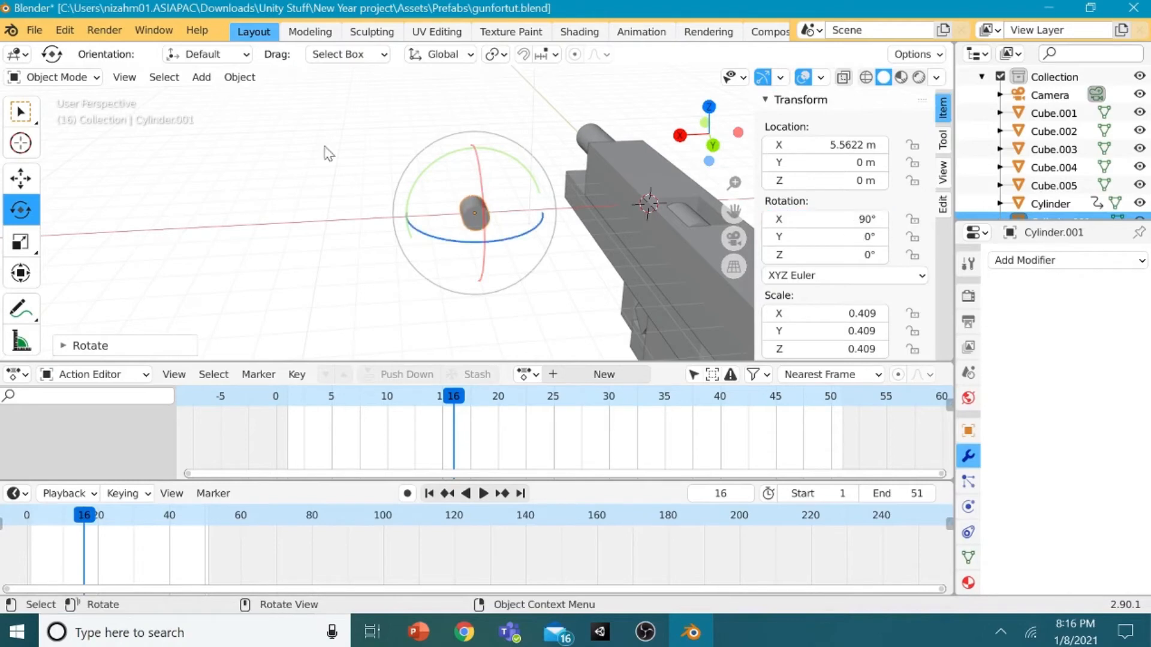
Step: Move the bullet into the gun near the ejection port, at about X 0.38 m and Y 3.07 m
left_click(21, 178)
middle_click_drag(436, 201, 407, 196)
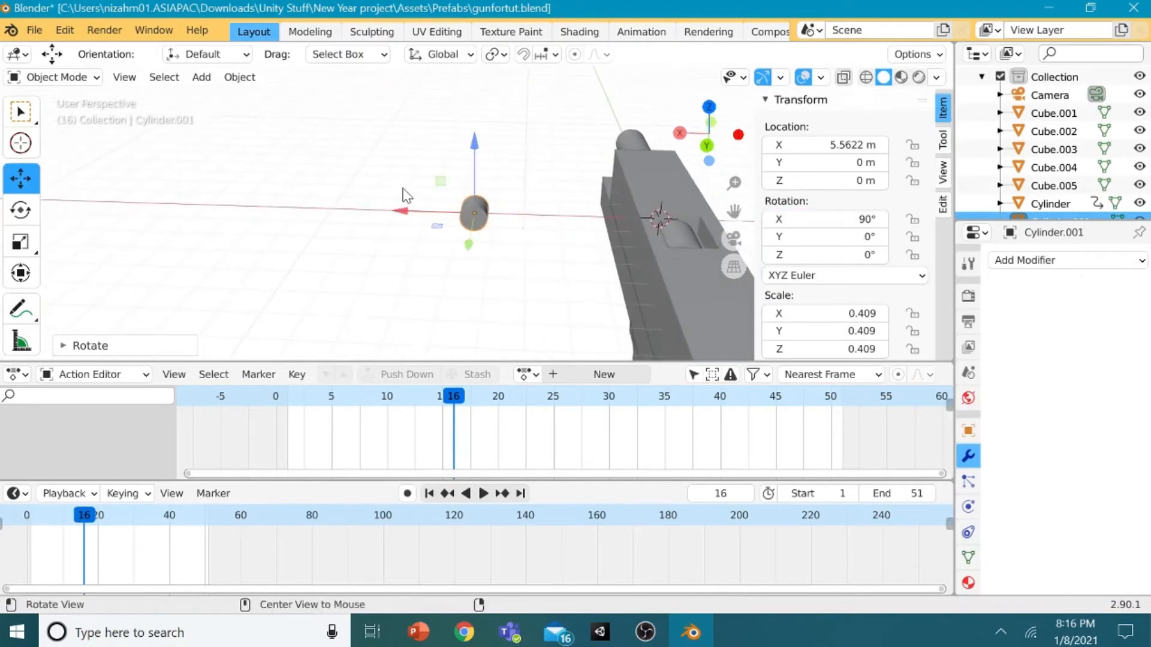
left_click_drag(407, 195, 675, 291)
Step: Play the slider animation, go to frame 18, and adjust the bullet in the ejection port to about X 0.18 m and Z 0.05 m
key("space")
key("space")
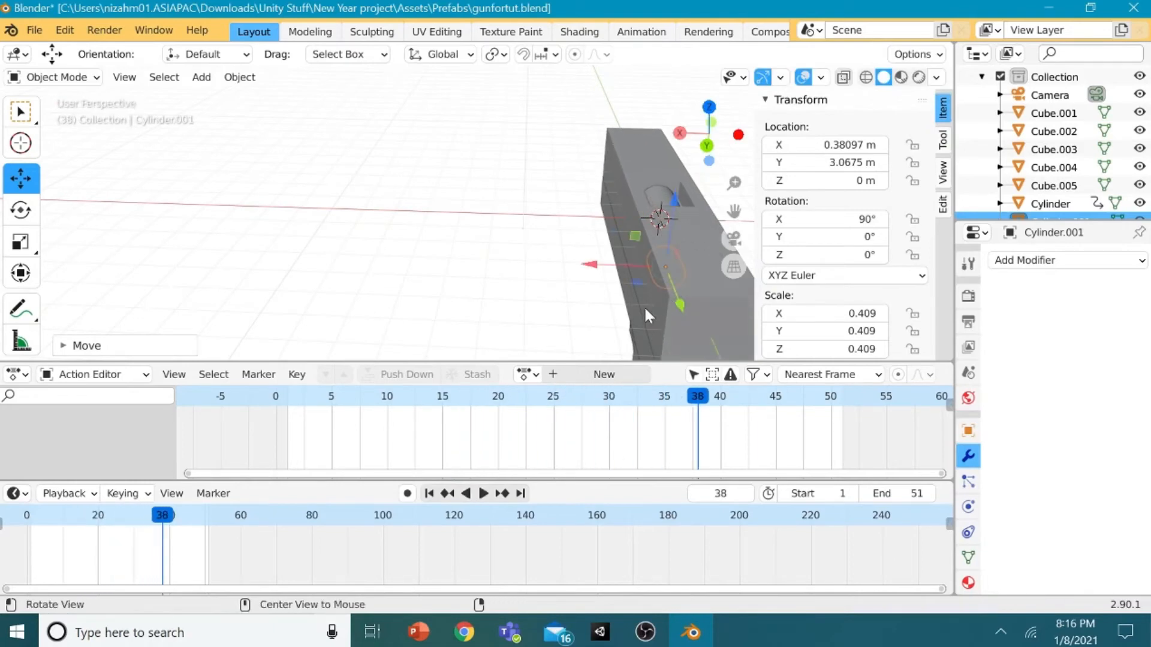
left_click_drag(697, 396, 475, 396)
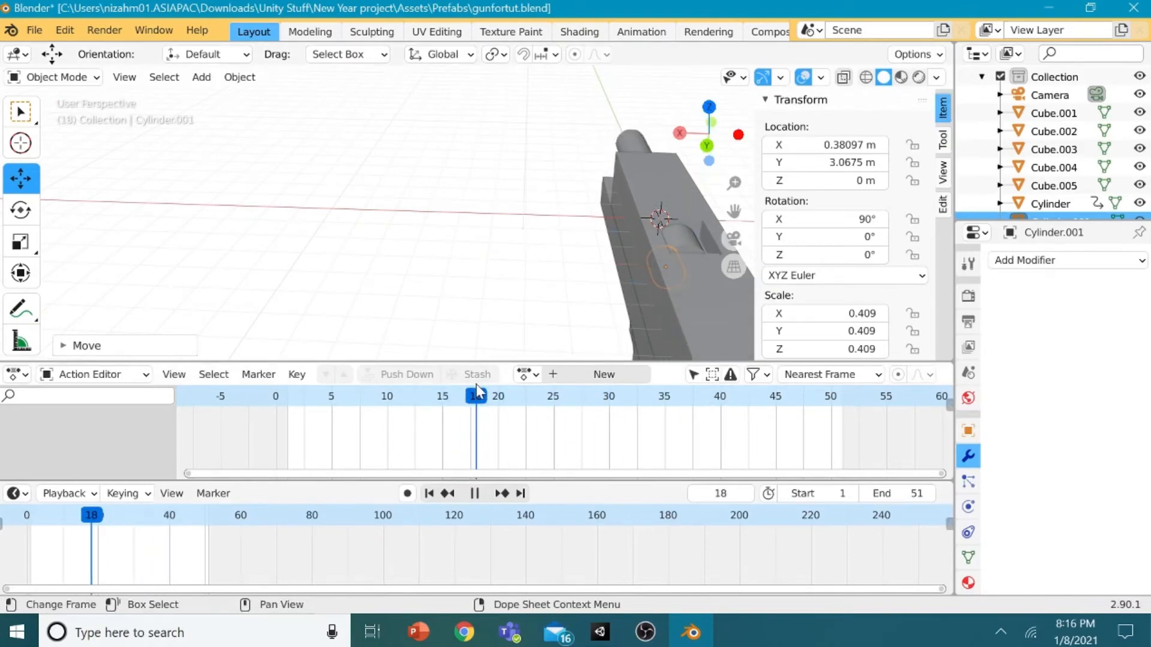
middle_click_drag(566, 329, 550, 165)
scroll(493, 301, "down", 3)
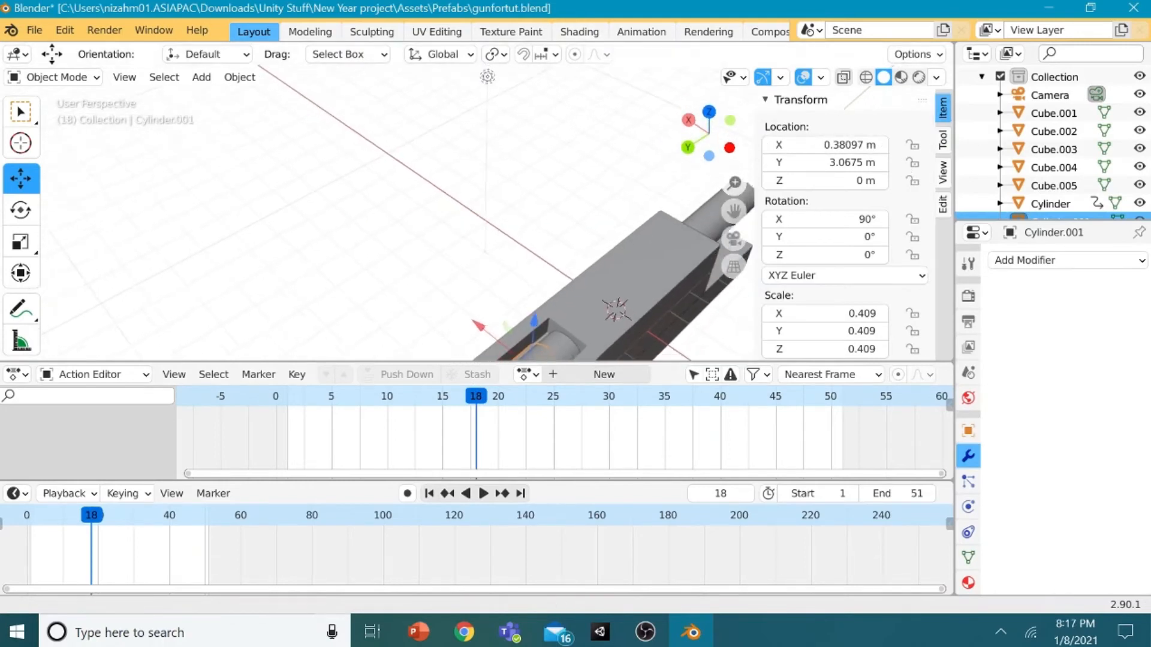
left_click_drag(494, 271, 461, 268)
left_click_drag(508, 237, 511, 248)
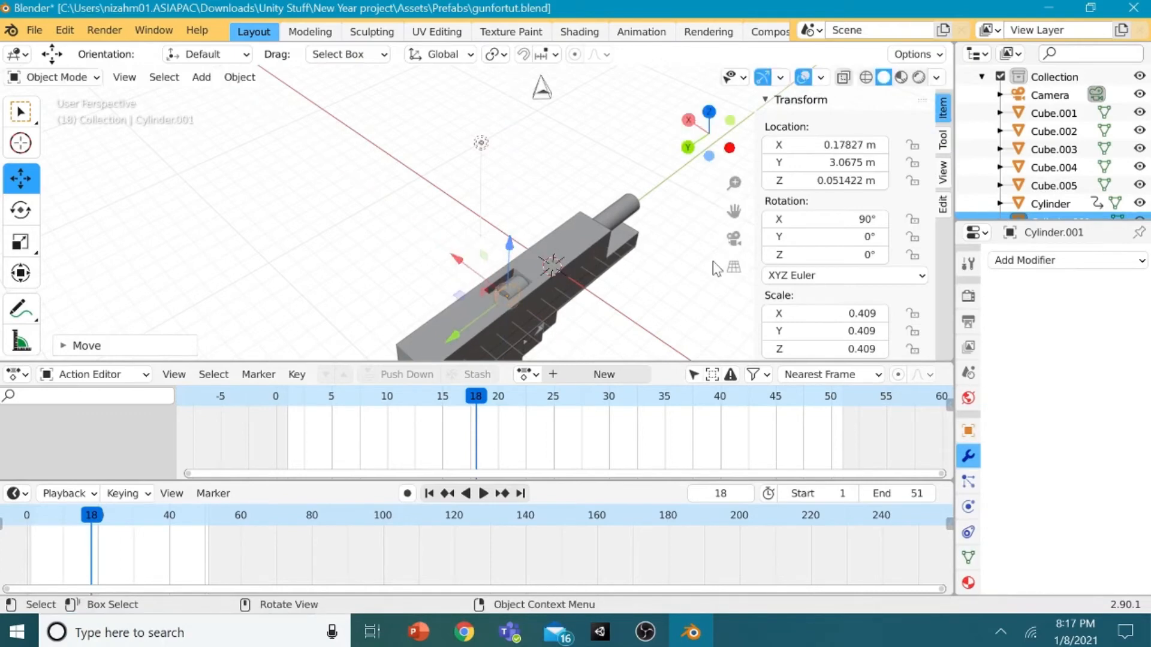
Step: Reselect the bullet object in the ejection port and rename it from Cylinder.001 to "bullet"
left_click(676, 330)
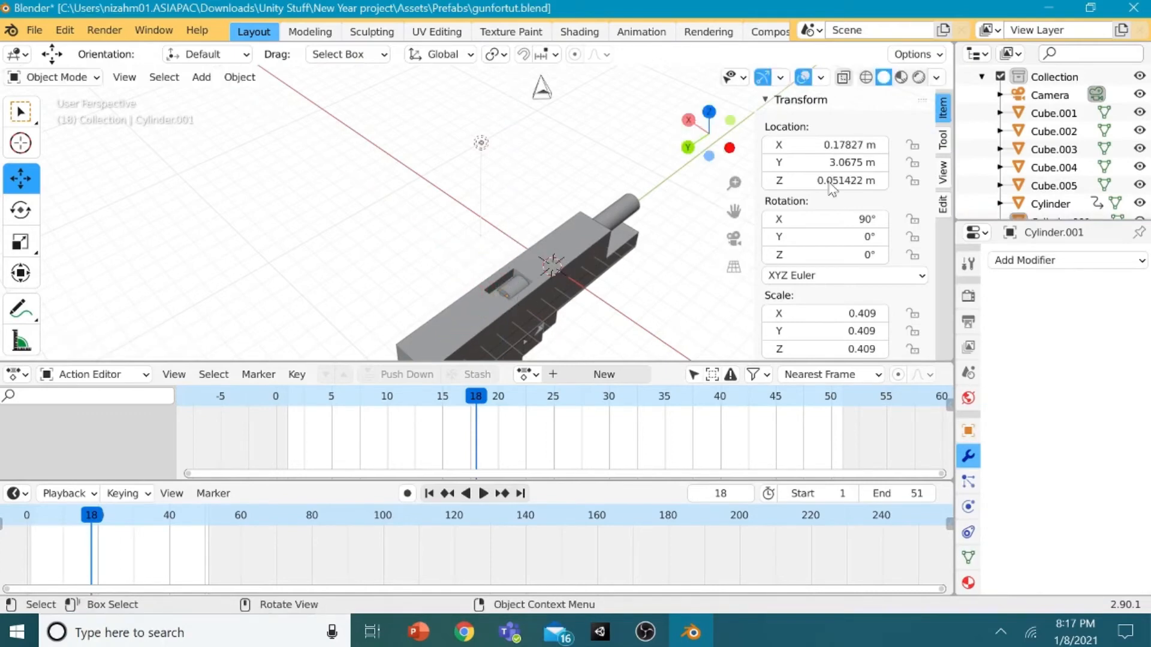
left_click(509, 285)
left_click(511, 289)
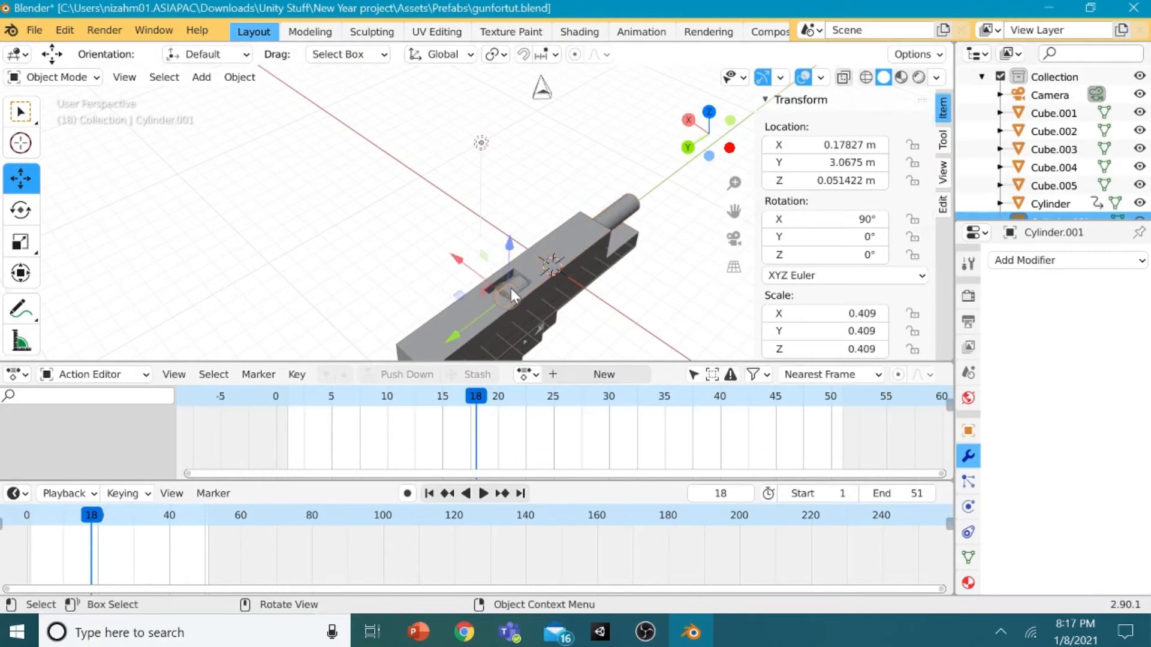
scroll(1055, 144, "down", 1)
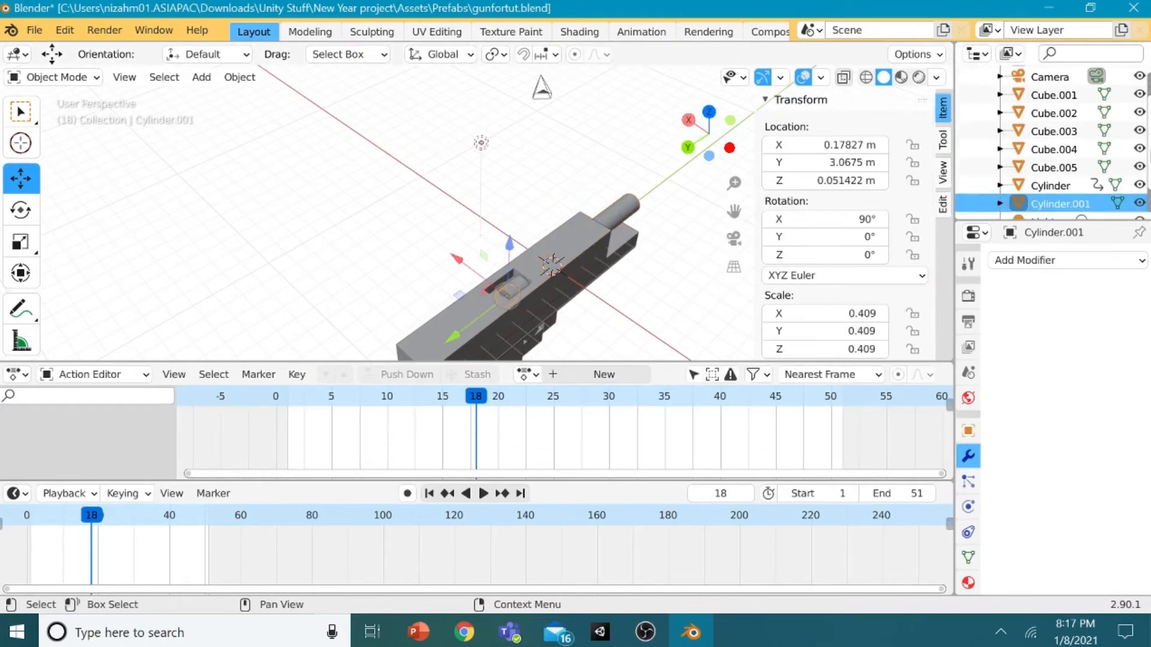
double_click(1063, 205)
type("bullet")
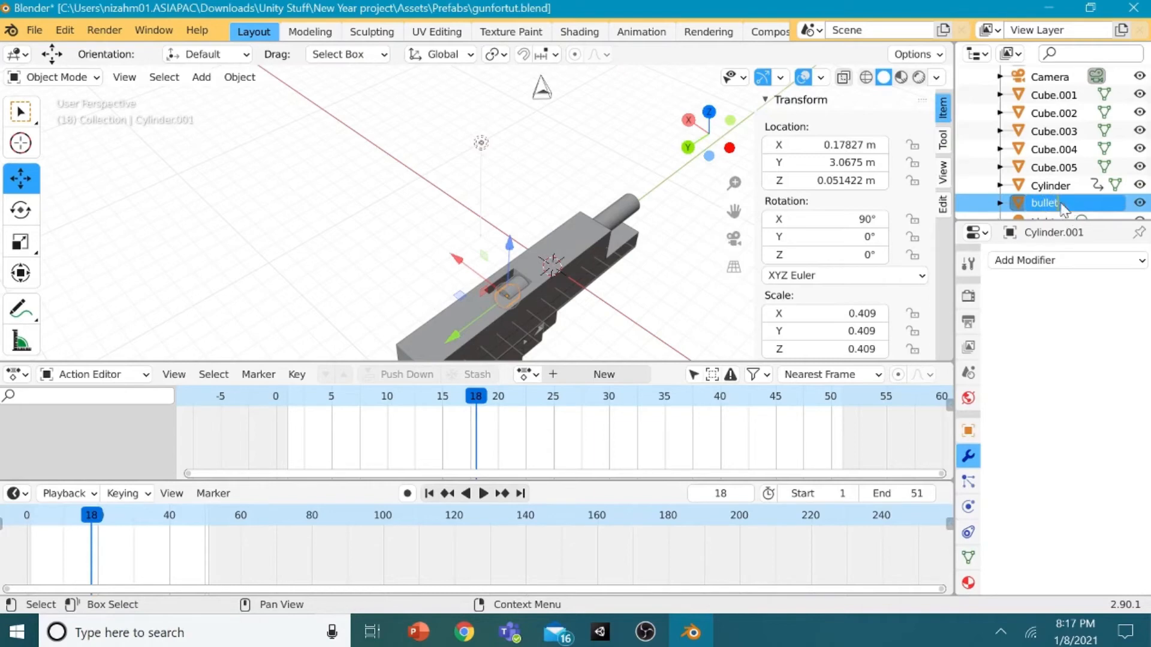
key("Return")
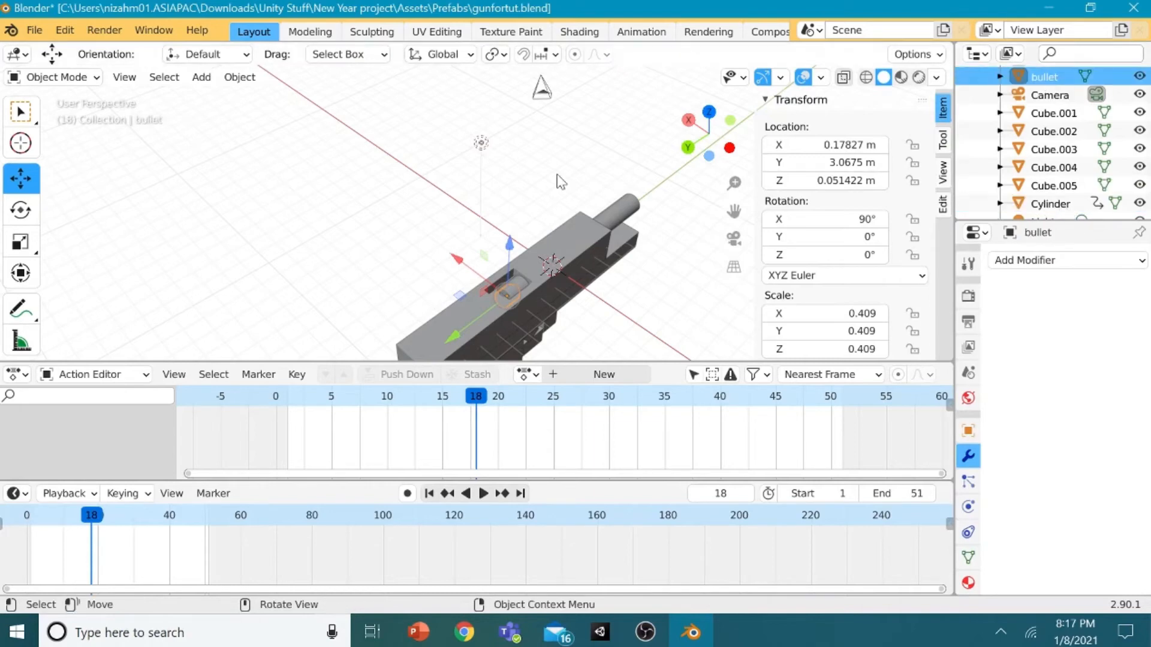
Step: Go to frame 17 and enable Rigid Body physics on the bullet
middle_click_drag(550, 281, 647, 243)
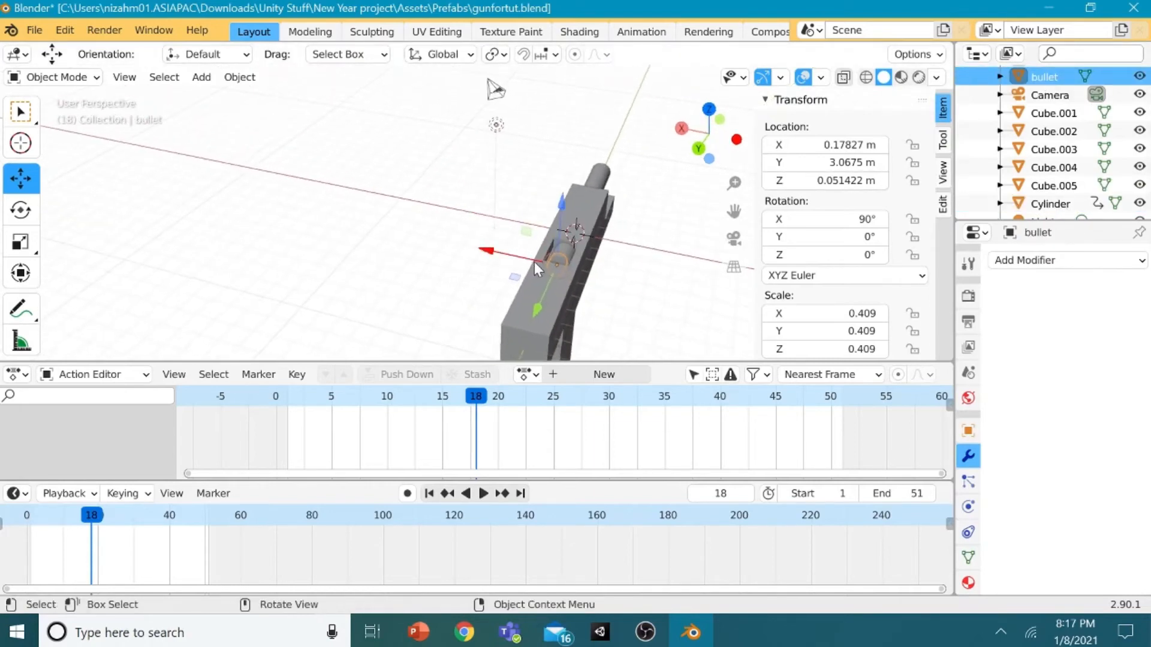
mouse_move(478, 390)
left_mouse_down()
mouse_move(359, 405)
mouse_move(466, 396)
left_mouse_up()
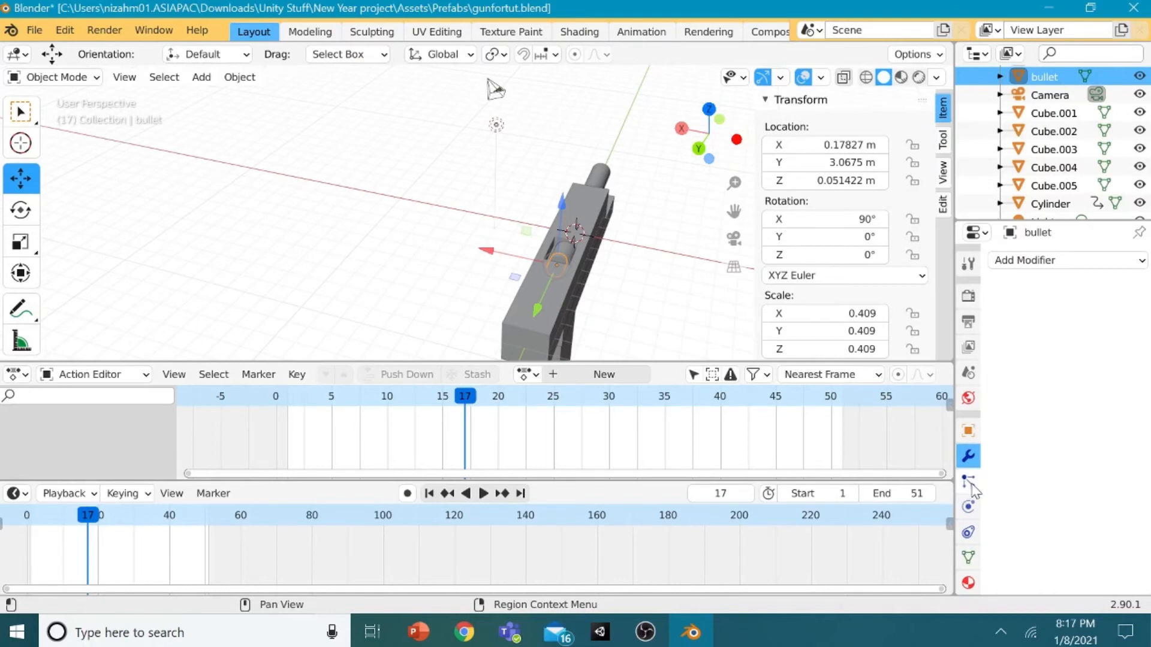
left_click(969, 508)
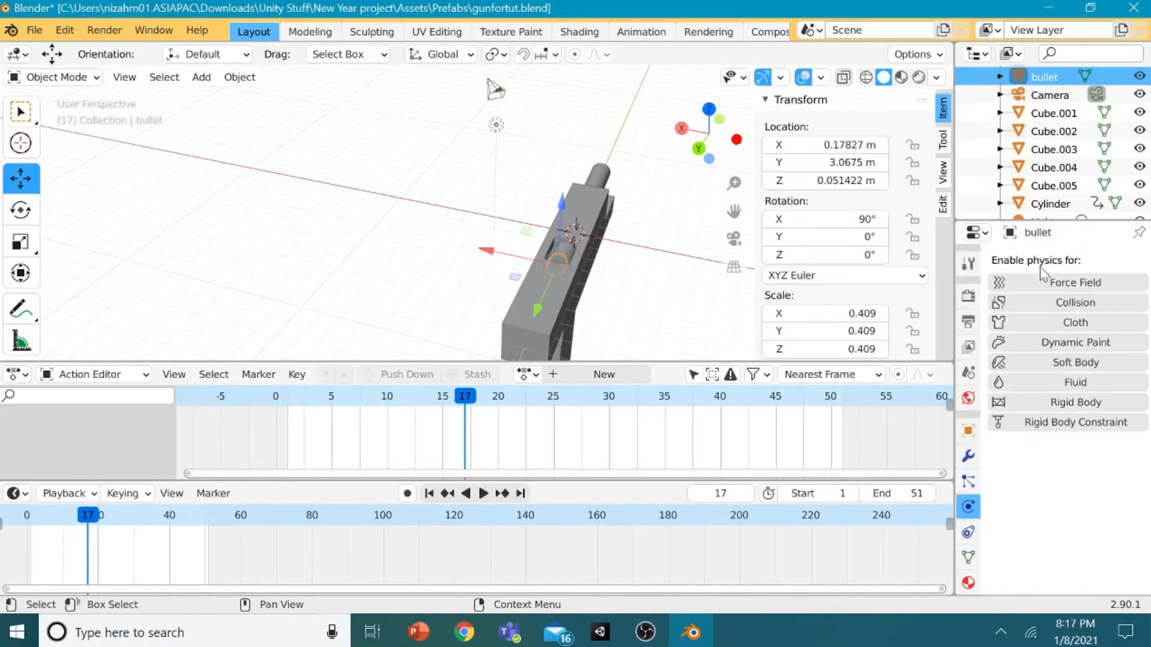
left_click(1073, 403)
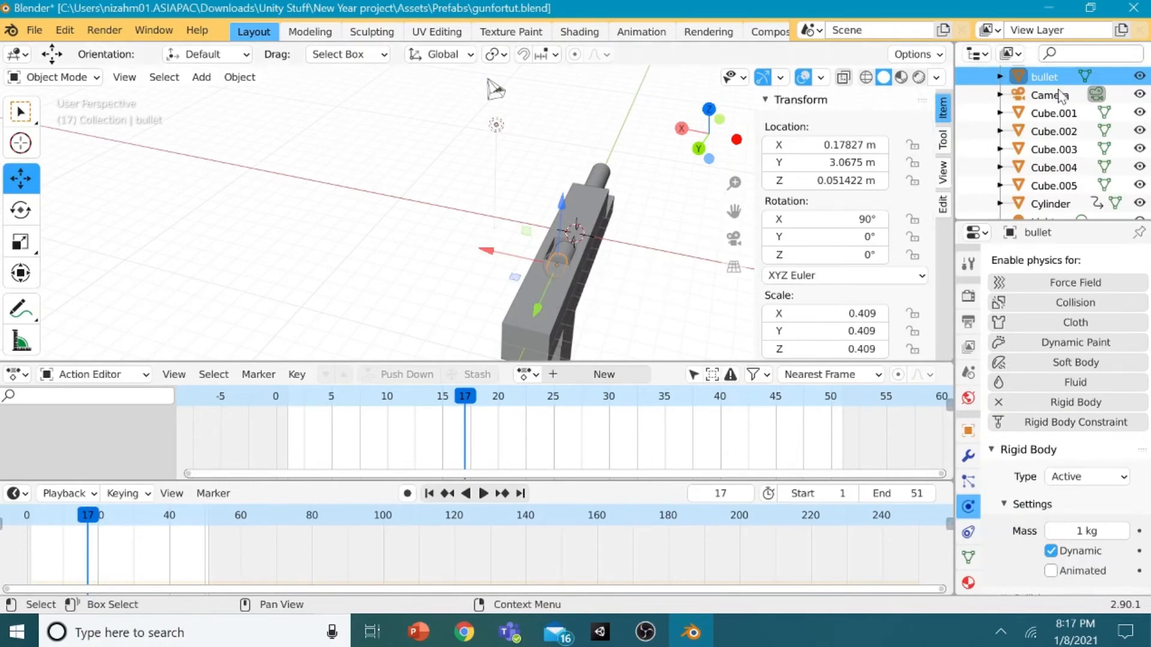
Step: Insert a Location & Rotation keyframe for the bullet at frame 17
right_click(554, 262)
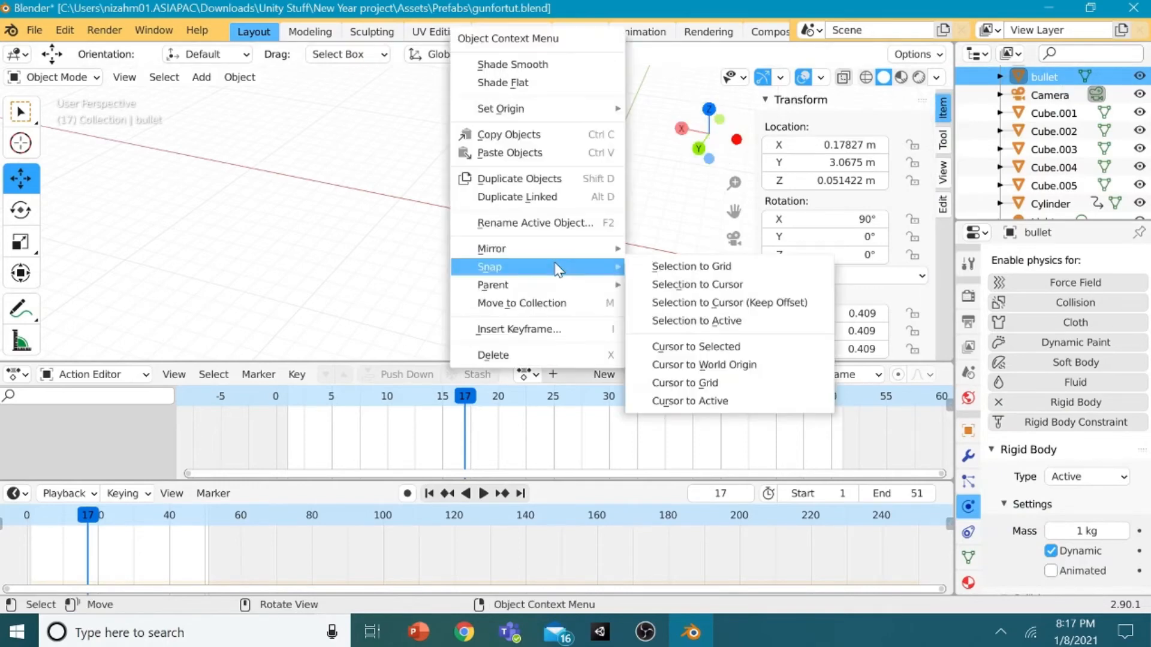
left_click(560, 329)
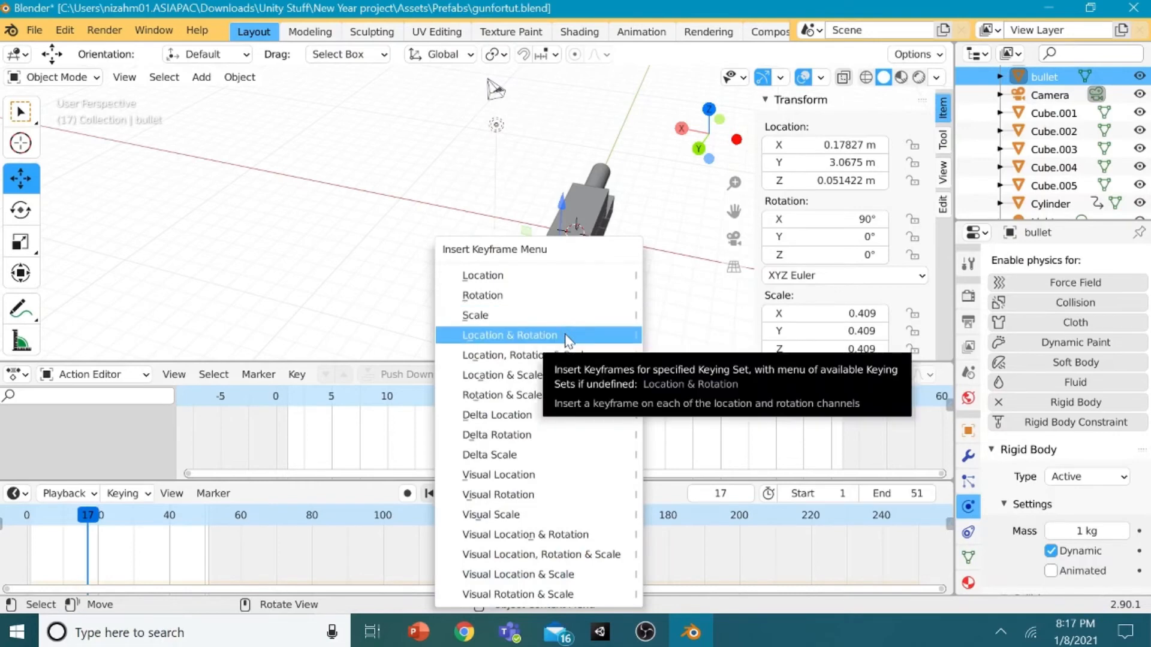
left_click(567, 337)
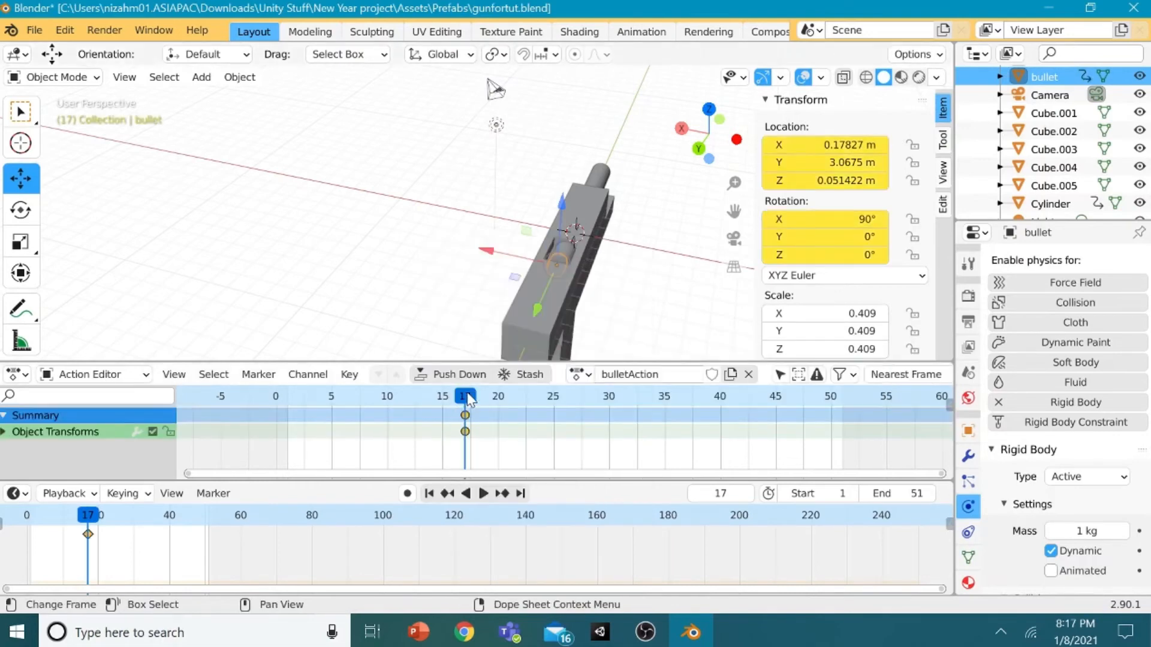
Step: Advance the animation to frame 23 and remove the Rigid Body physics from the bullet
key("space")
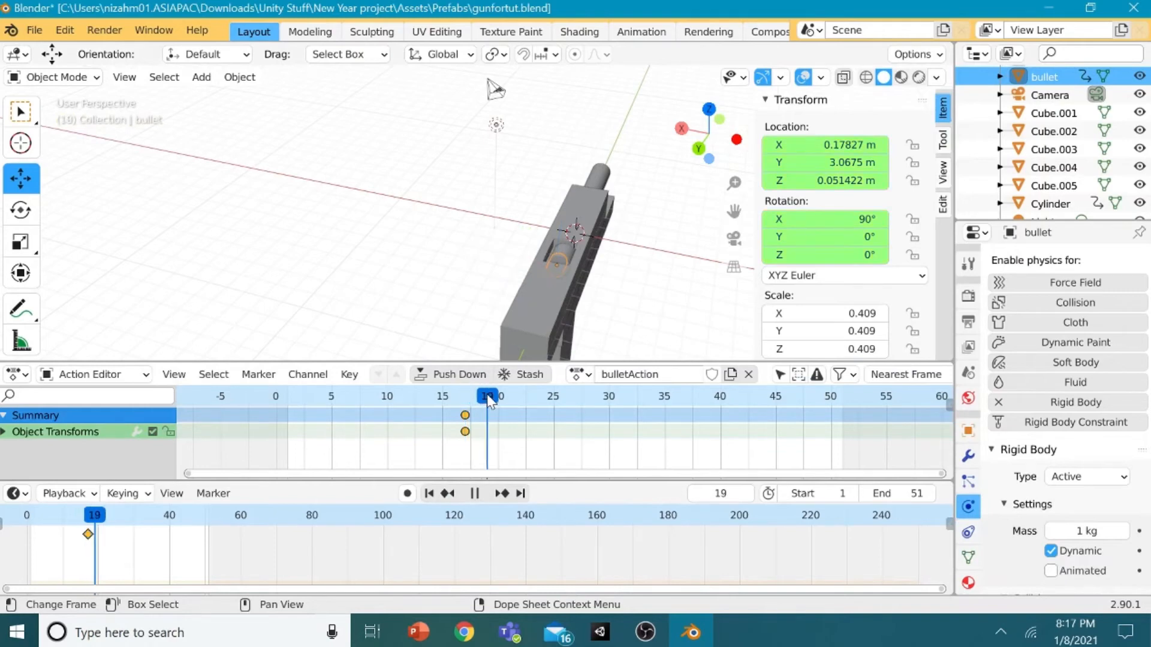
left_click_drag(510, 401, 531, 401)
key("space")
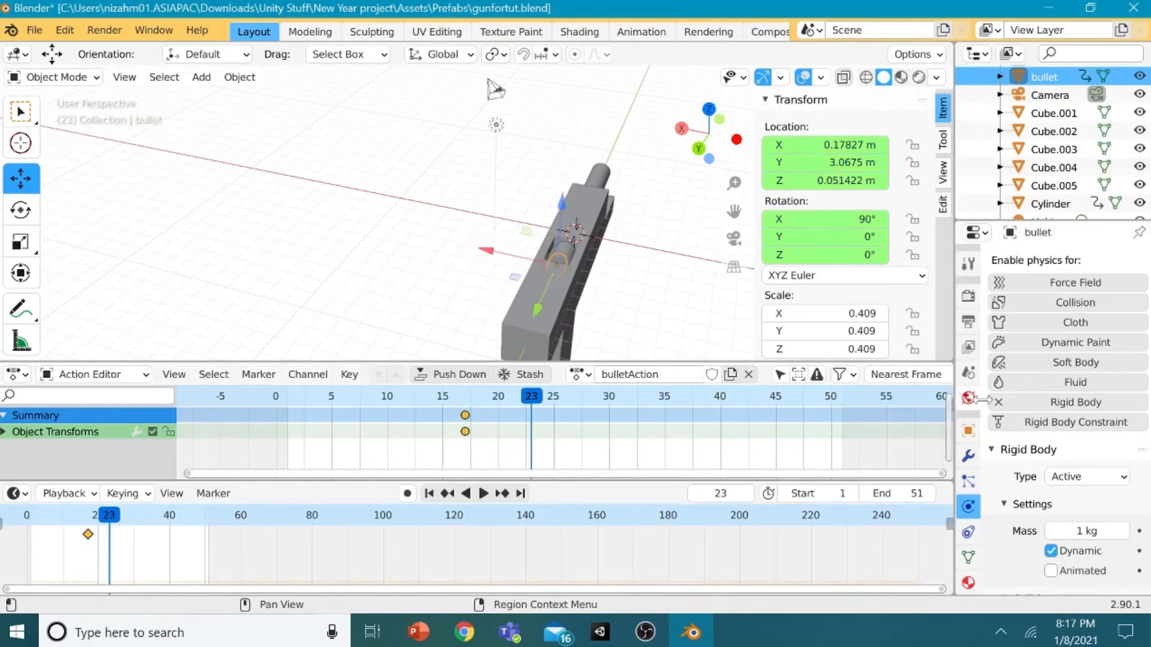
left_click(1017, 408)
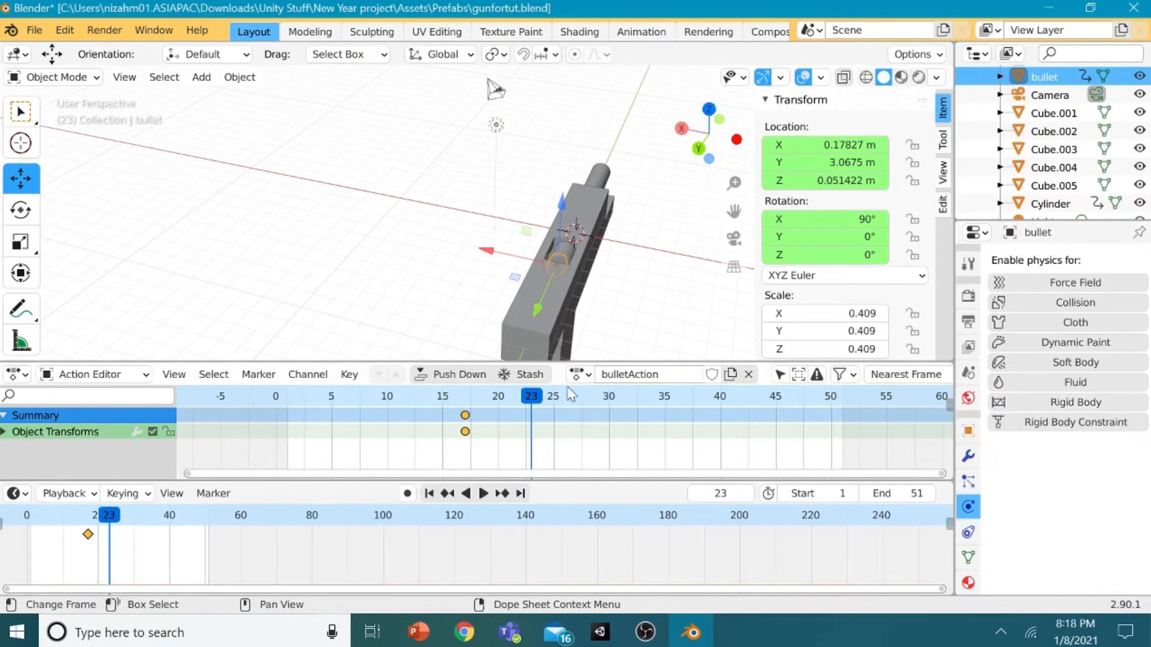
Step: Insert a Location & Rotation keyframe for the bullet at frame 23
right_click(561, 263)
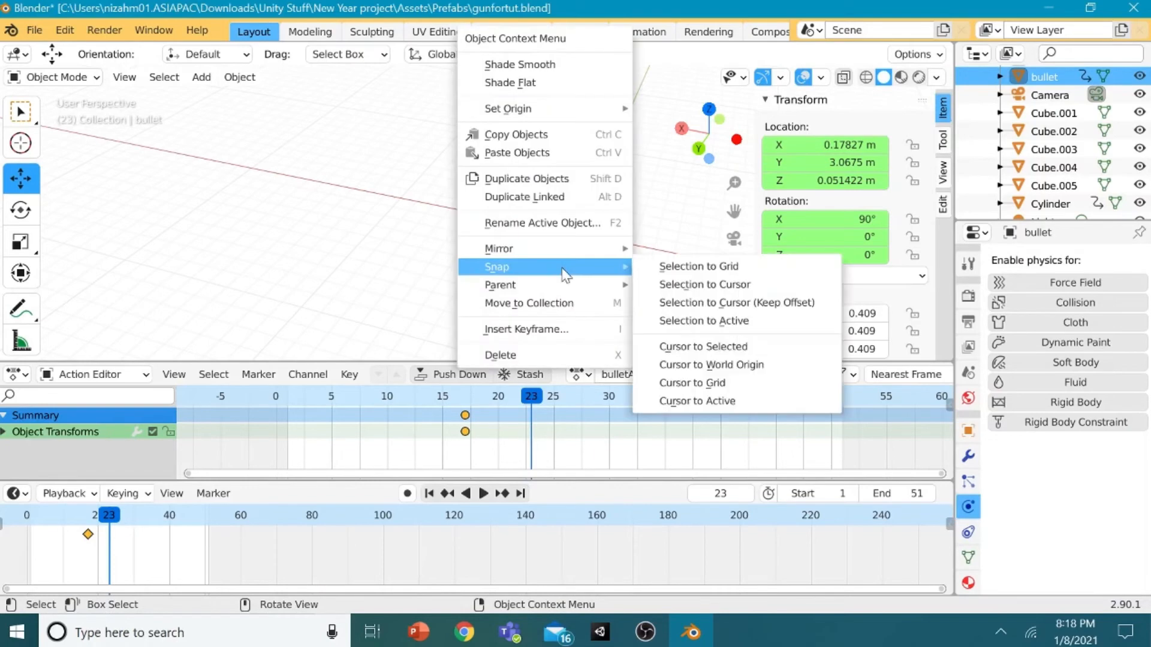
left_click(557, 326)
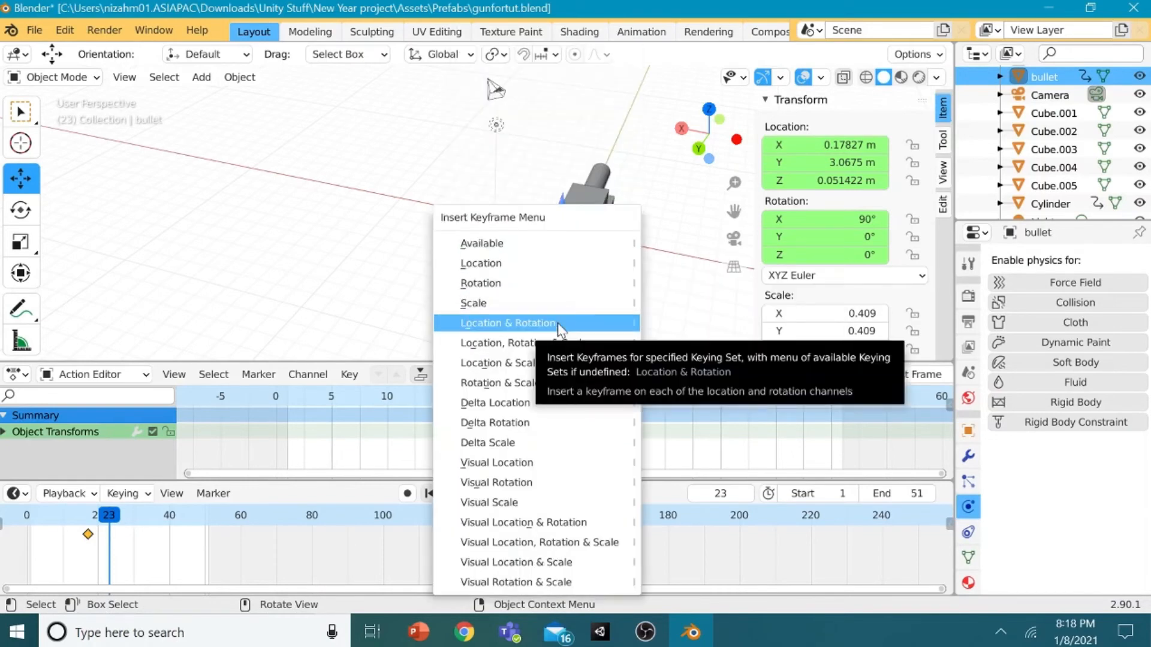
left_click(557, 322)
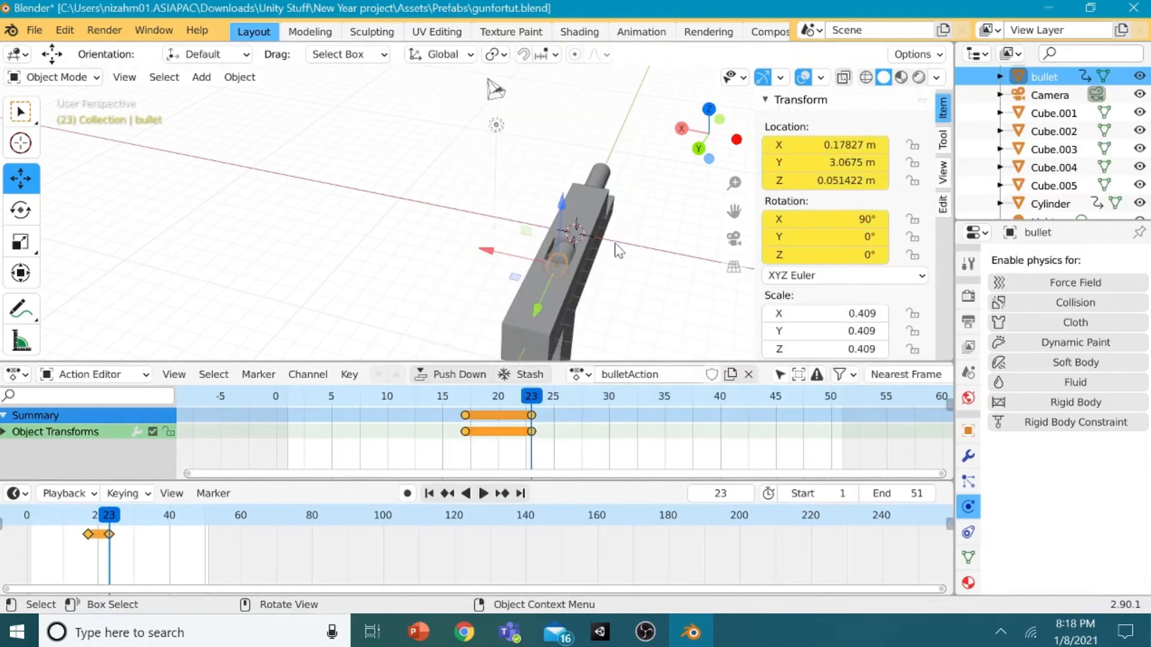
Step: Remove the bullet's frame 23 keyframe, turn on Auto Keying, and return to frame 17
middle_click_drag(615, 246, 615, 246)
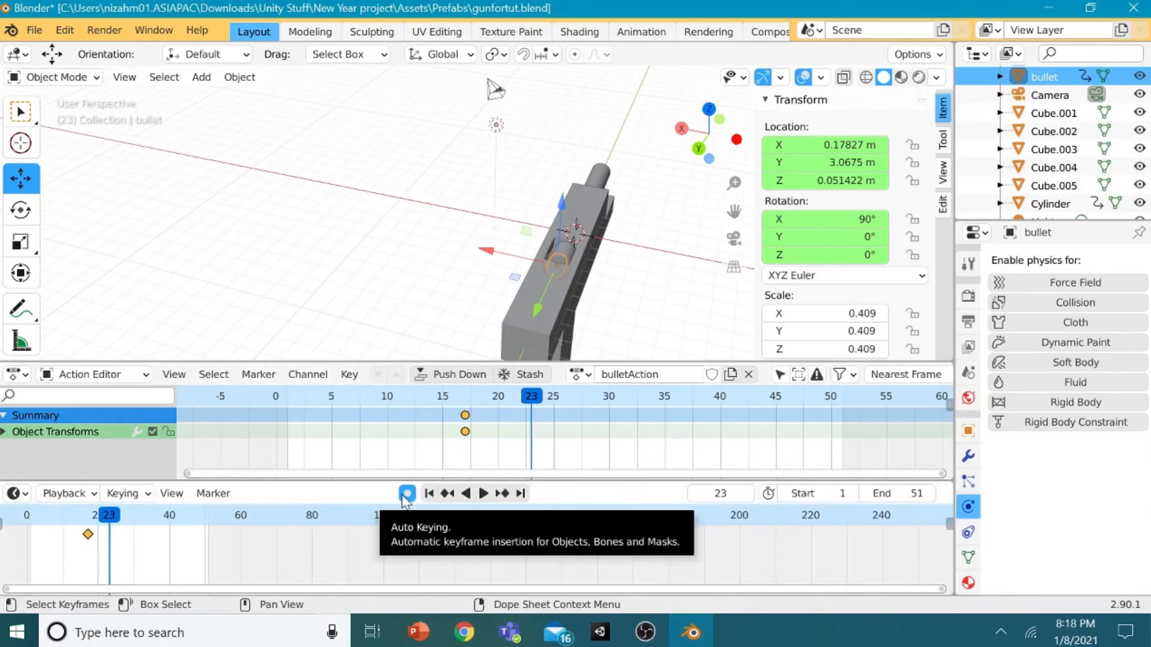
left_click_drag(531, 396, 465, 411)
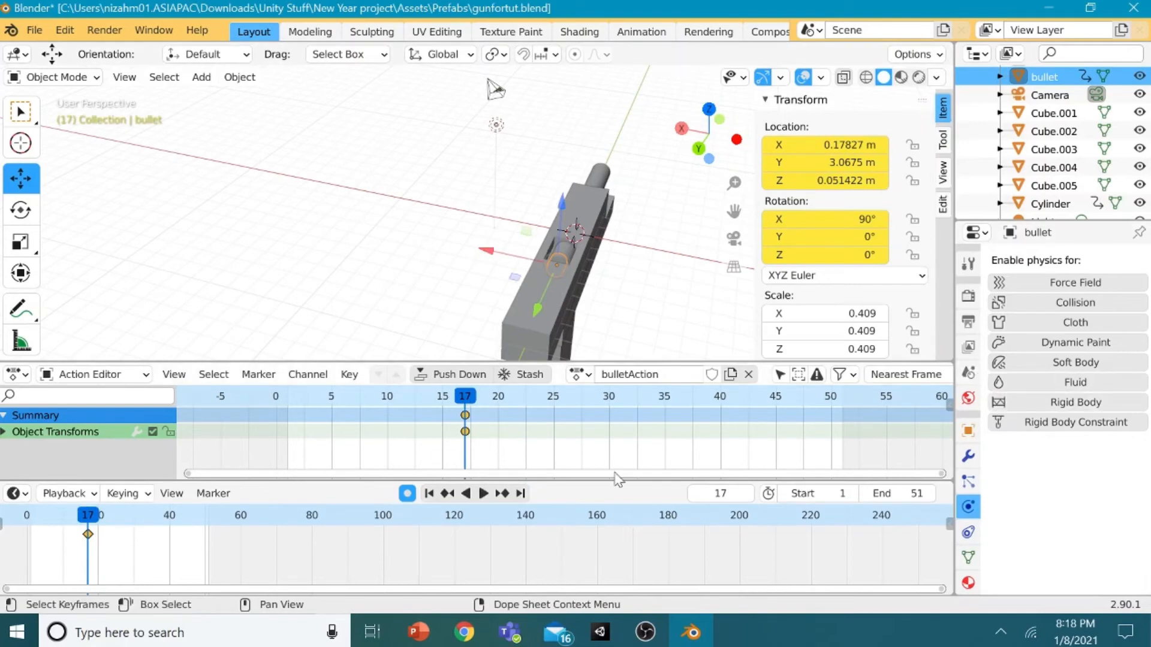
Step: Advance the animation to frame 23 and insert a Location & Rotation keyframe for the bullet
left_click_drag(466, 404, 531, 403)
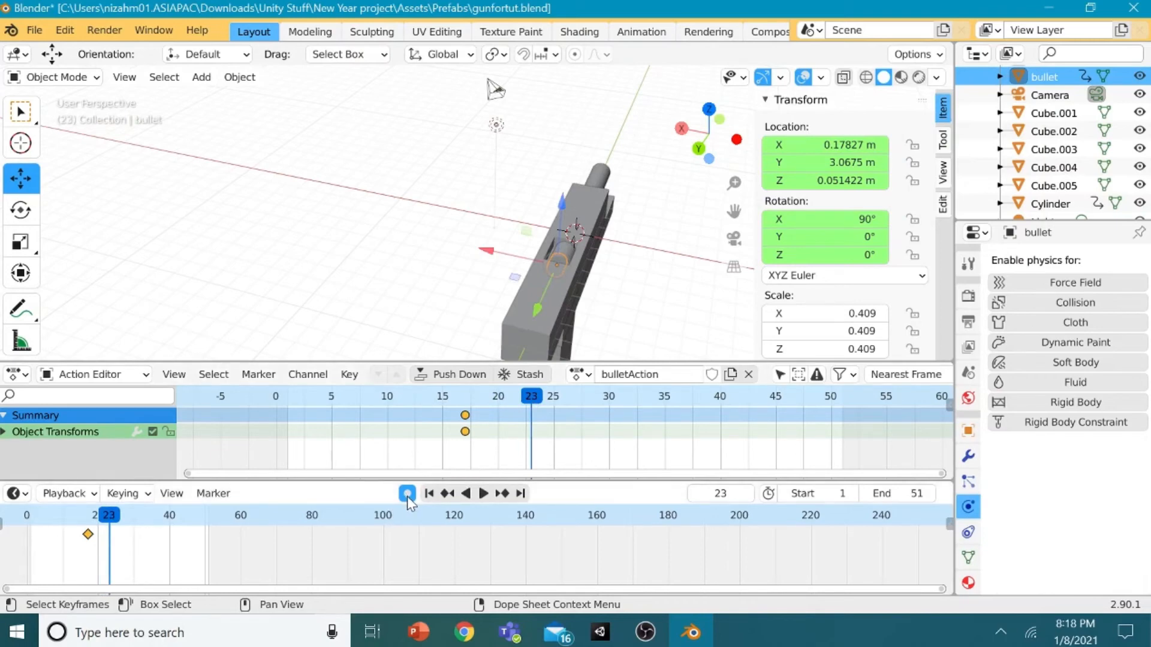
right_click(552, 263)
mouse_move(552, 266)
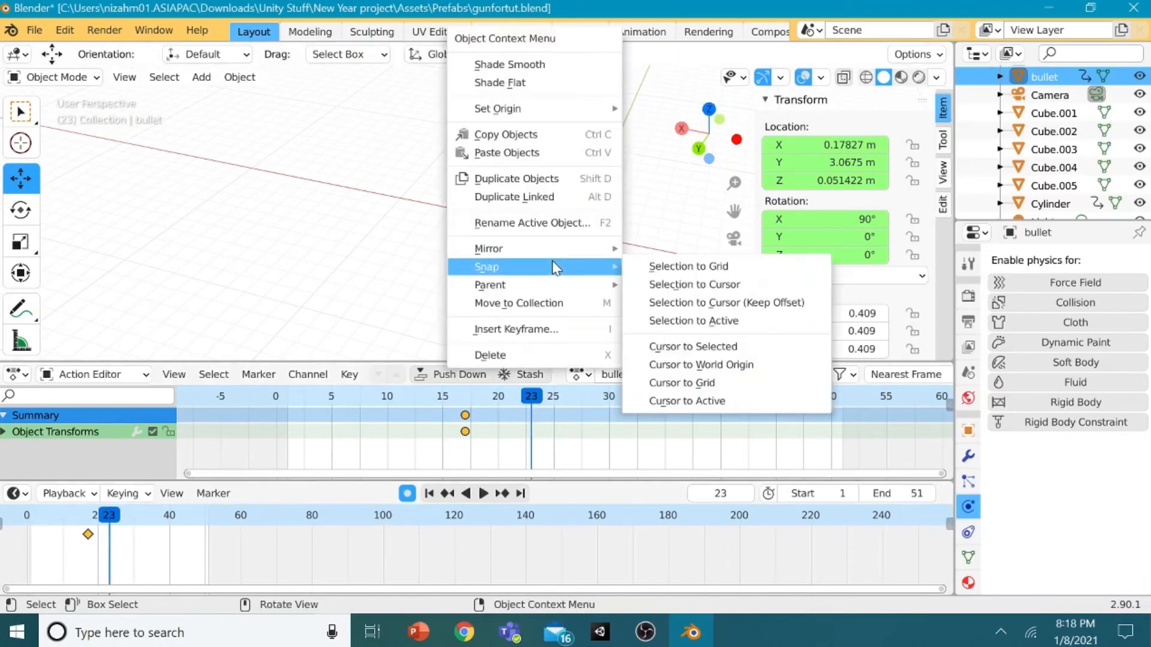
left_click(547, 331)
left_click(548, 335)
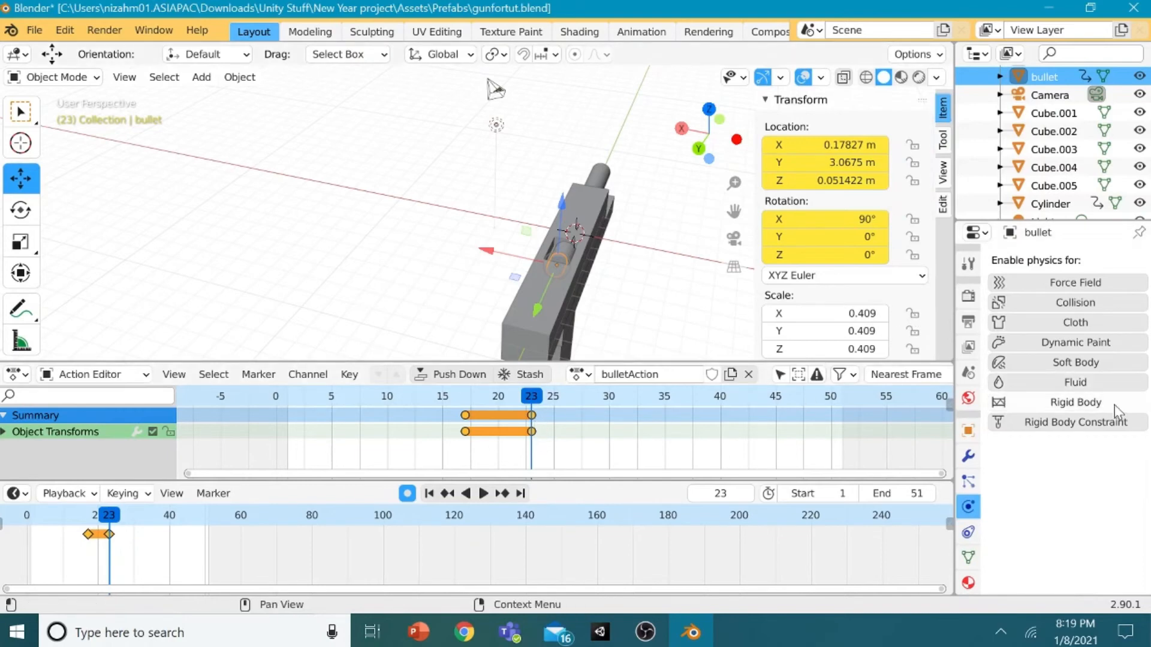
Step: Move the bullet up and out beside the gun to about X -3.34, Y 2.21, Z 3.19 m, and rotate it to about 206°, 37.8°, 150°
middle_click_drag(639, 283, 648, 207)
key("g")
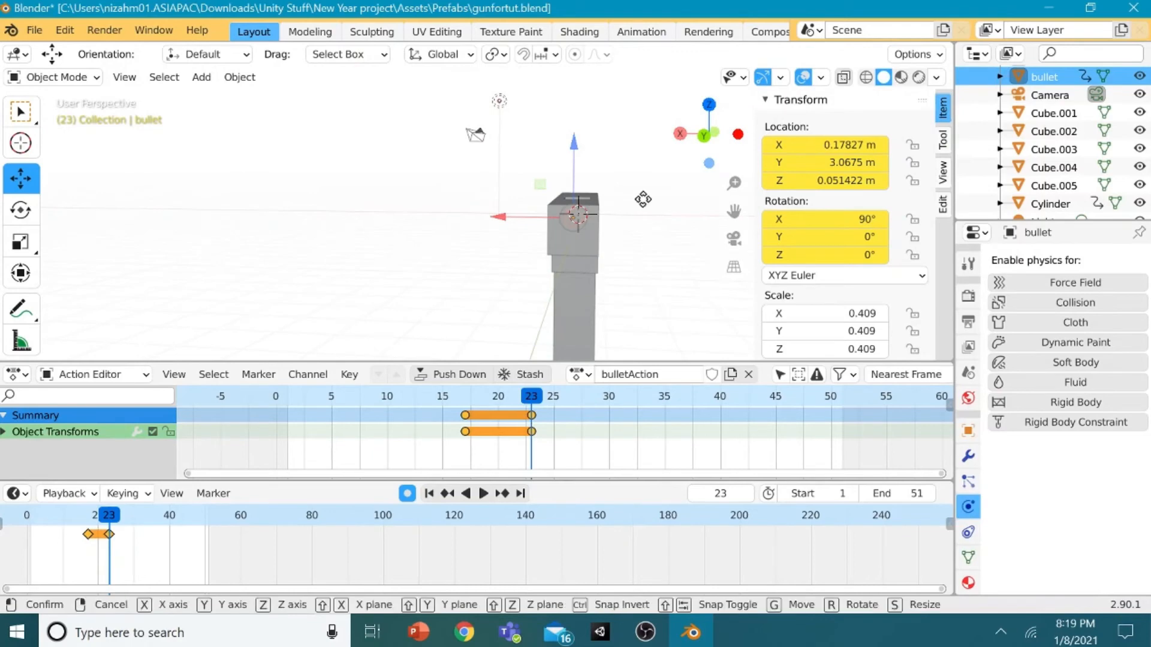
left_click(719, 134)
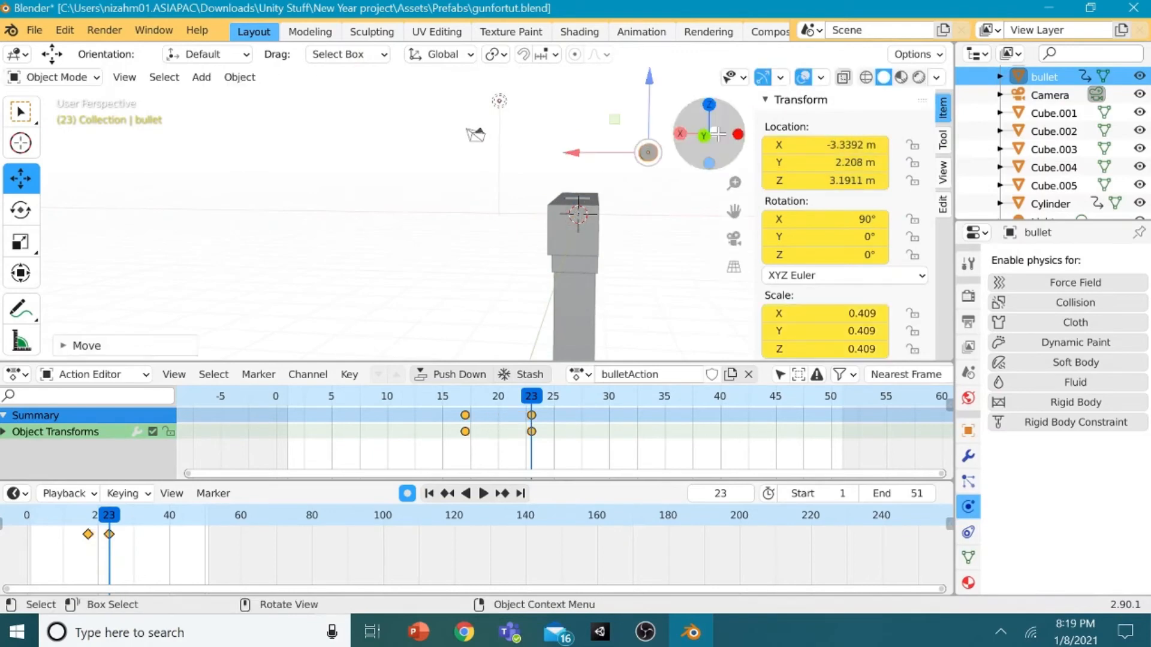
middle_click_drag(665, 153, 677, 177)
key("r")
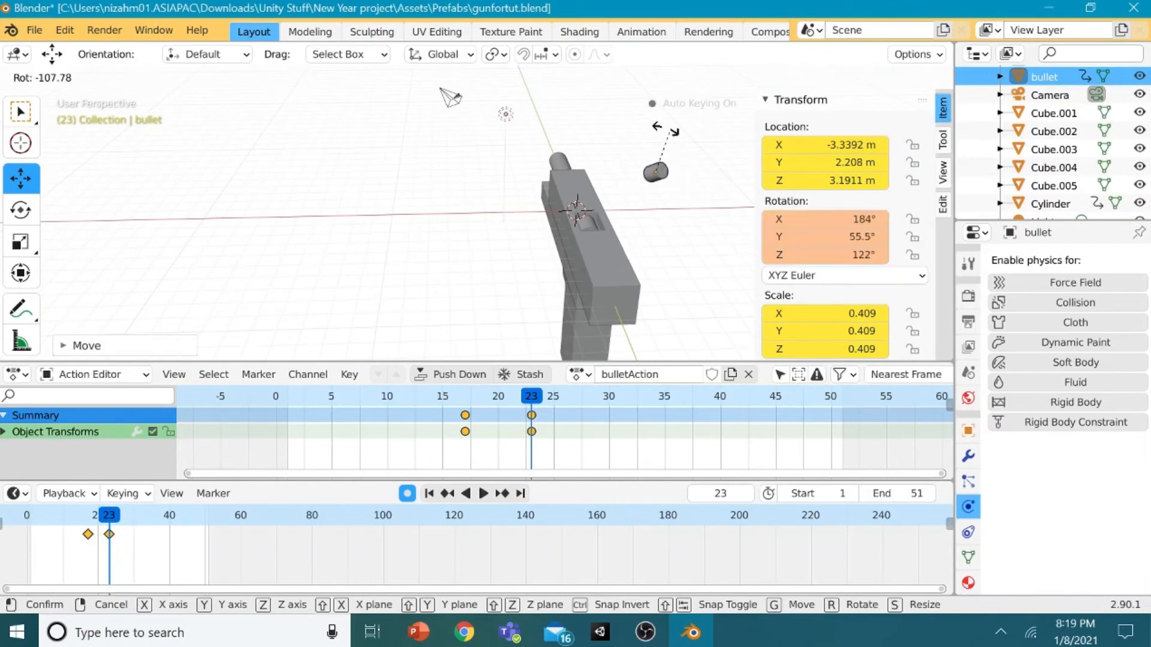
left_click(655, 120)
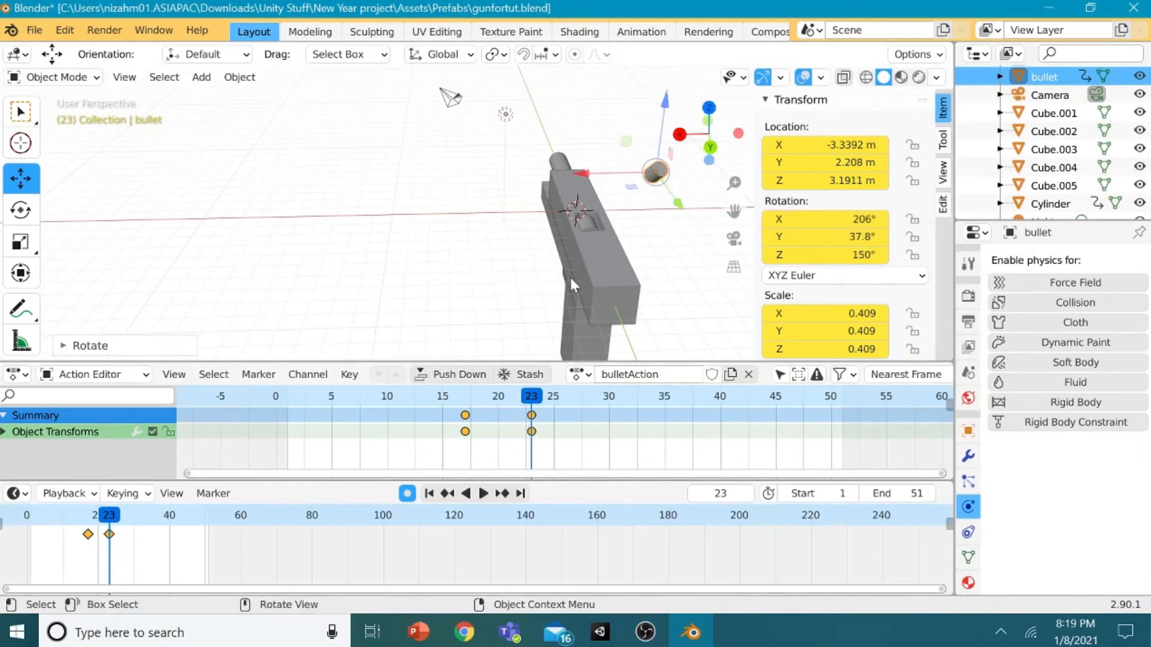
Step: At frame 20, add Rigid Body physics to the bullet and keyframe its Animated option as enabled
left_click_drag(542, 398, 496, 400)
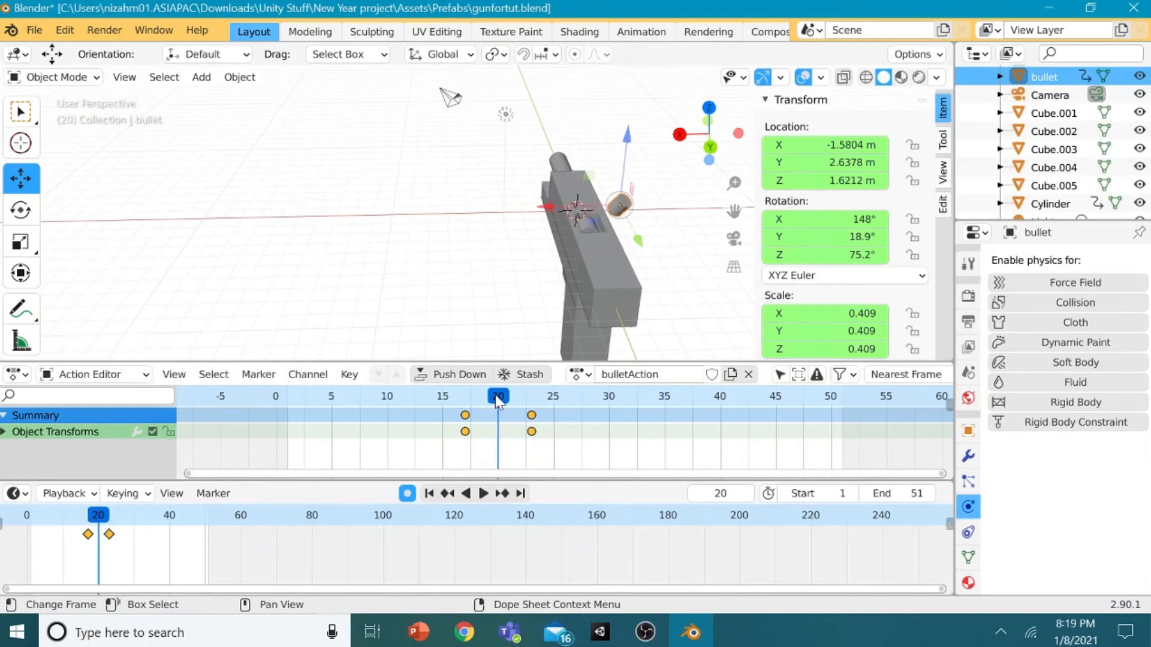
left_click(1021, 404)
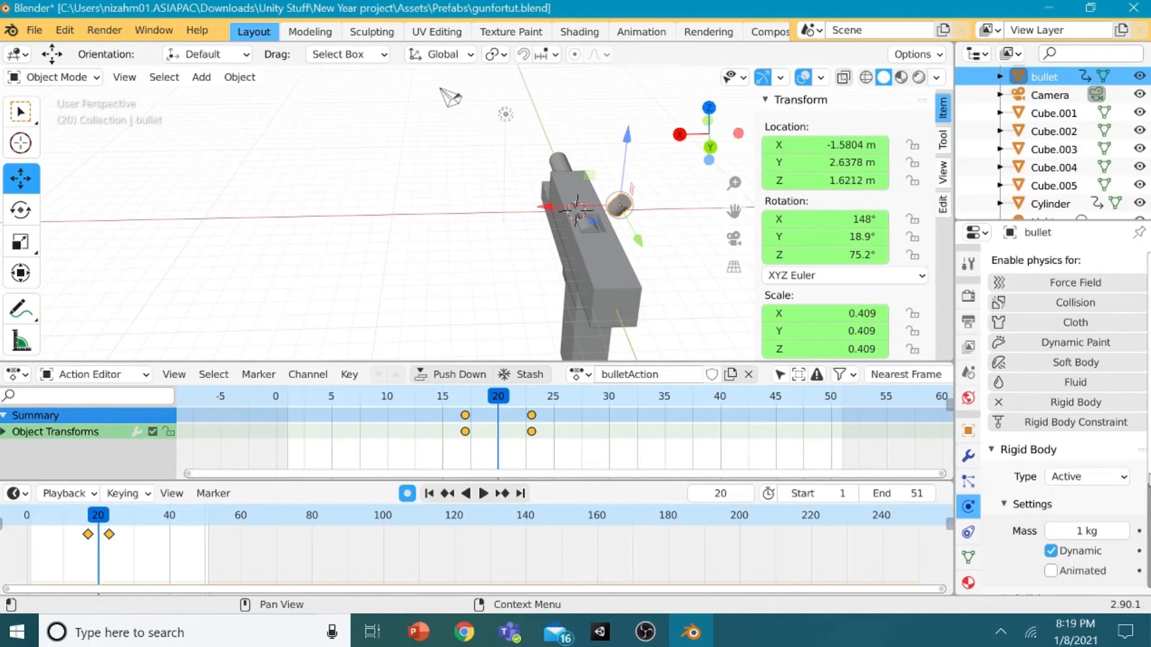
scroll(1147, 480, "down", 3)
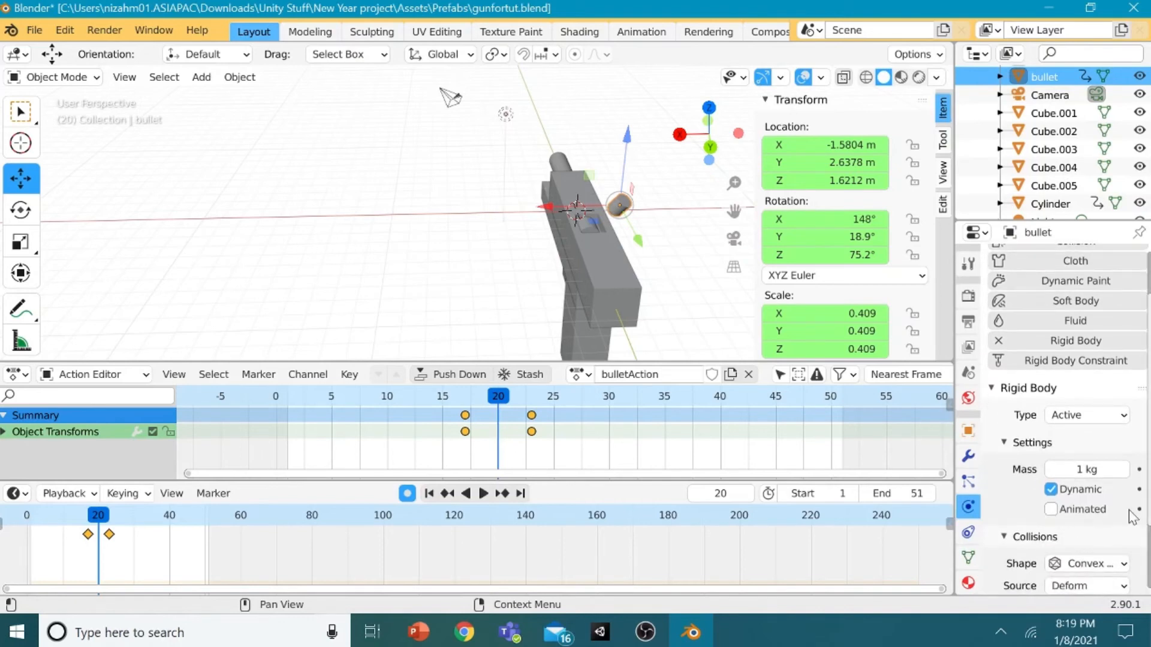
left_click(1139, 510)
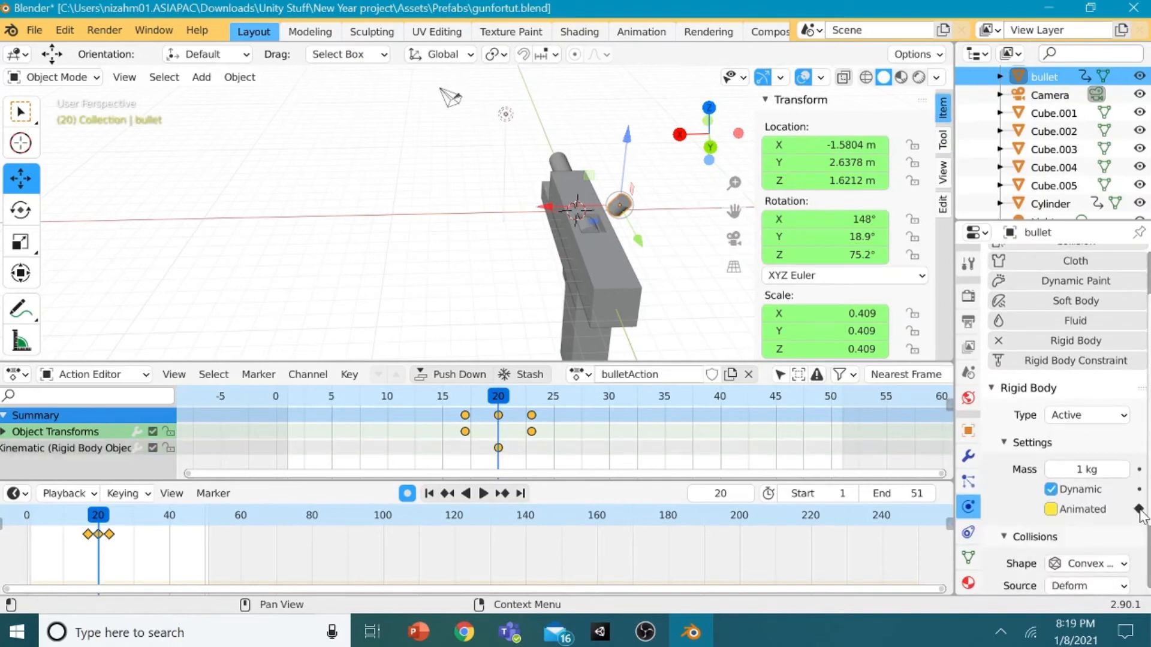
left_click(1050, 509)
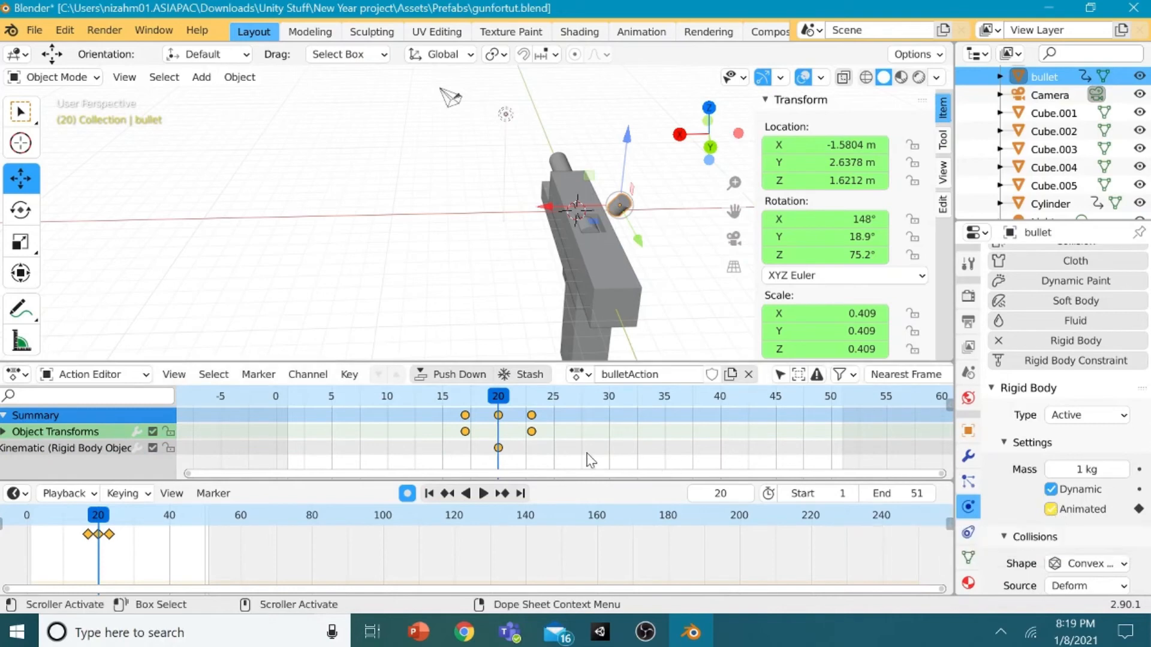
Step: At frame 21, keyframe the bullet's rigid body Animated option as disabled
left_click_drag(504, 400, 510, 402)
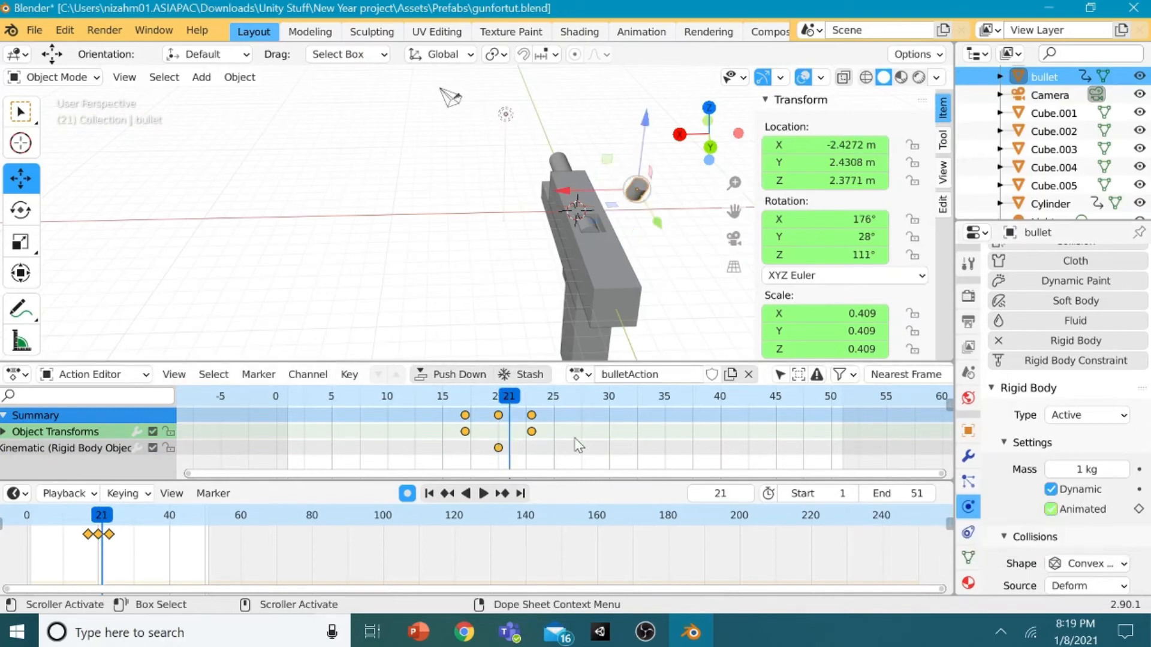
left_click(1139, 509)
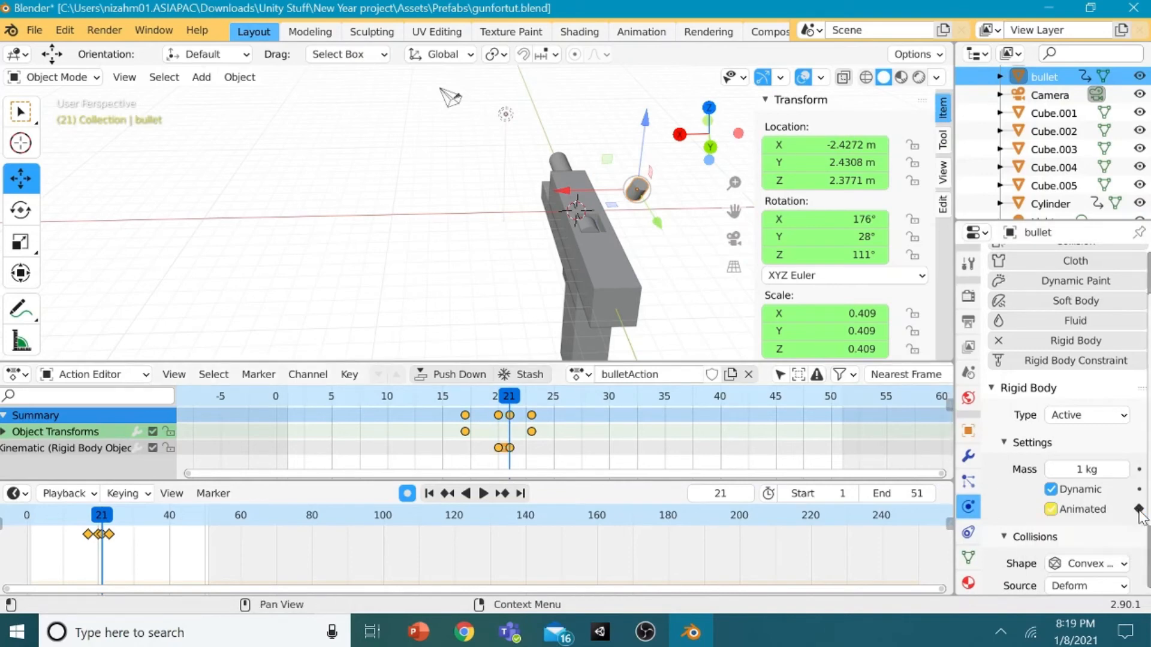
left_click(1052, 510)
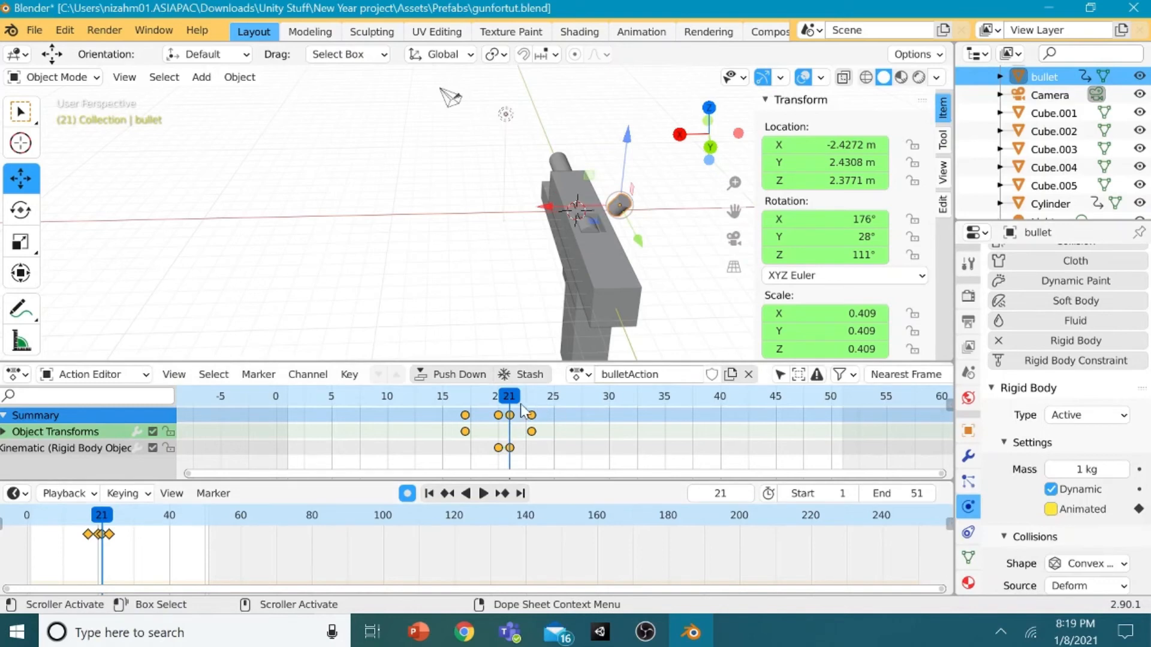
Step: Rewind and play back the bullet ejection animation with the viewport sidebar hidden
left_click_drag(509, 398, 453, 398)
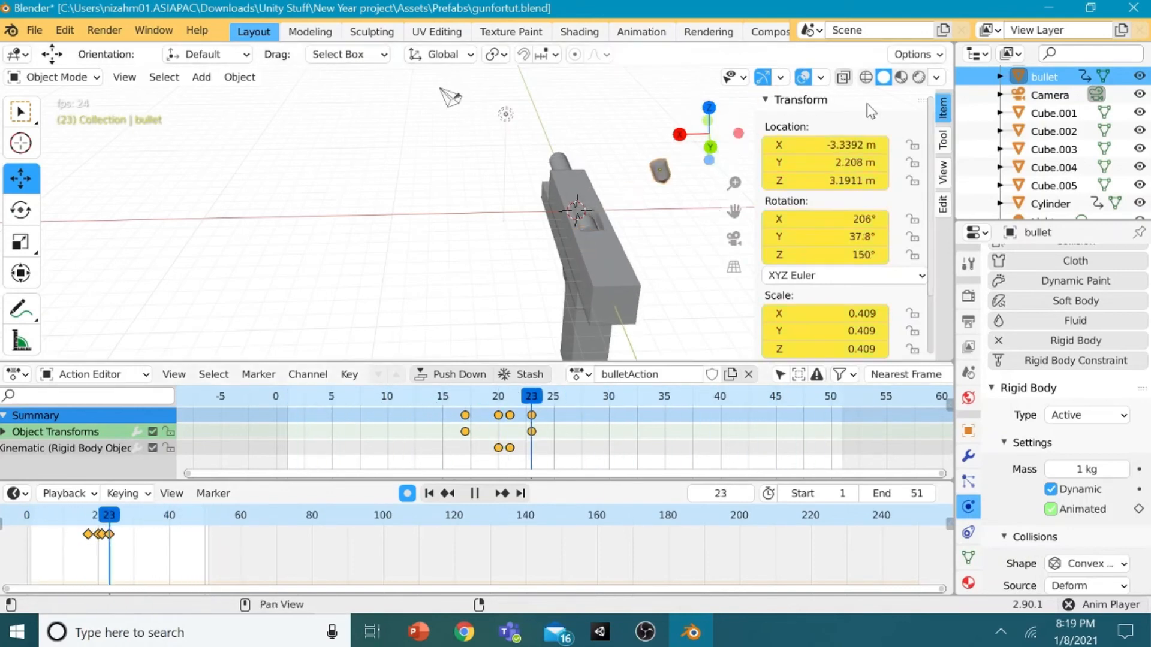
key("space")
key("n")
key("space")
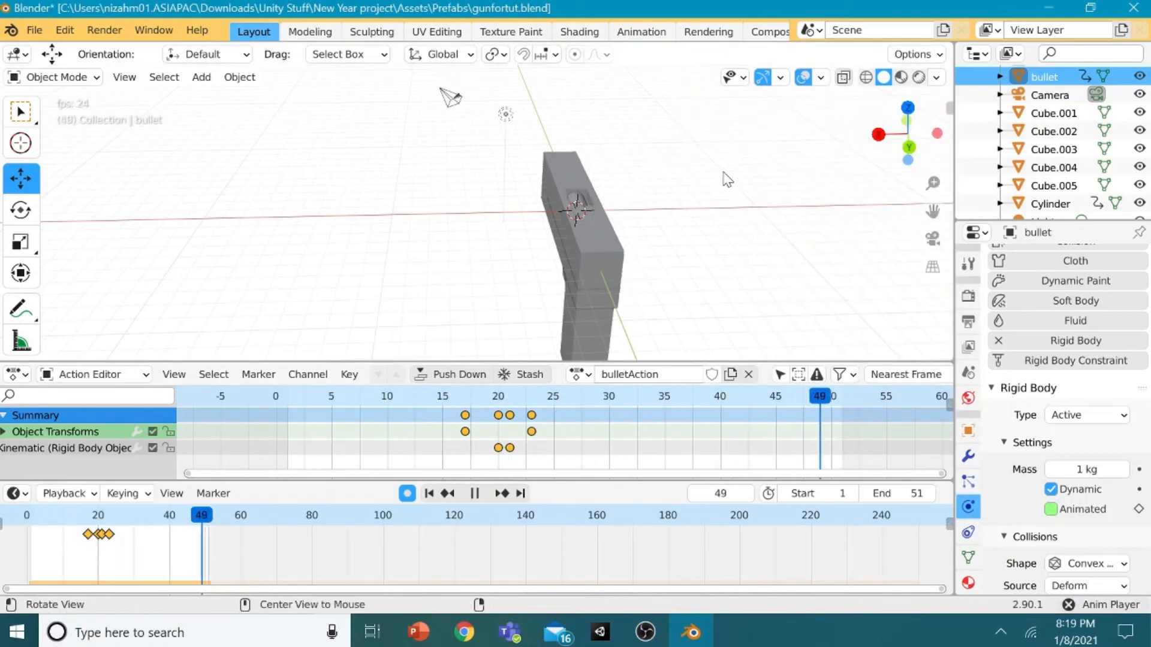
mouse_move(722, 180)
middle_mouse_down()
mouse_move(829, 94)
mouse_move(751, 172)
mouse_move(737, 173)
middle_mouse_up()
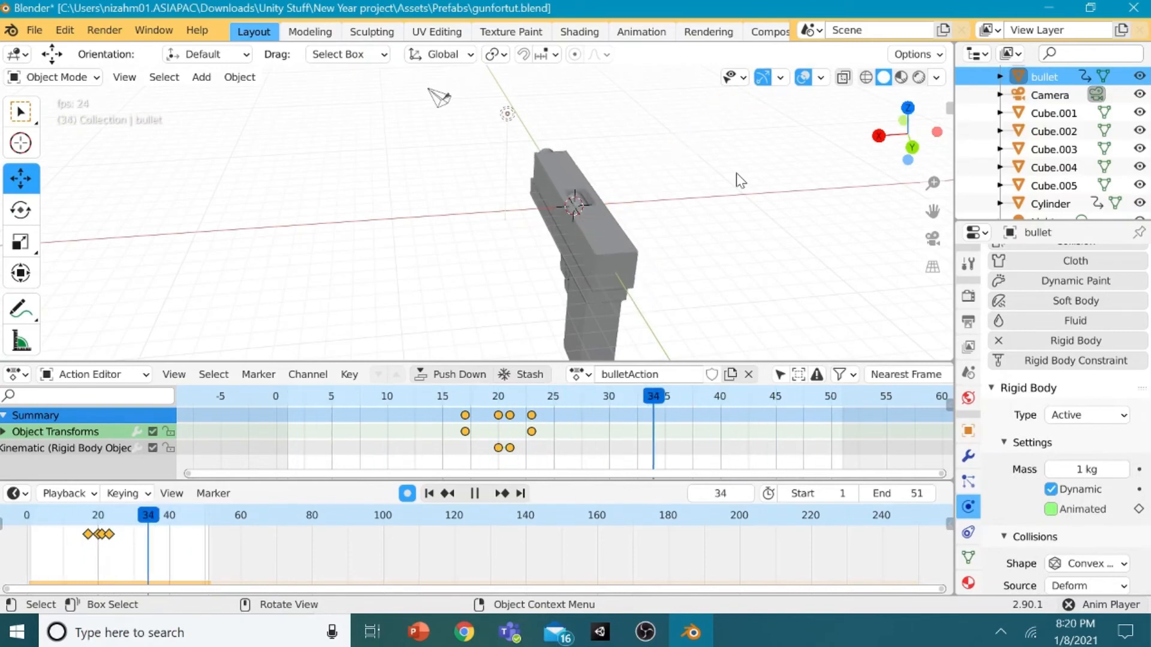
key("space")
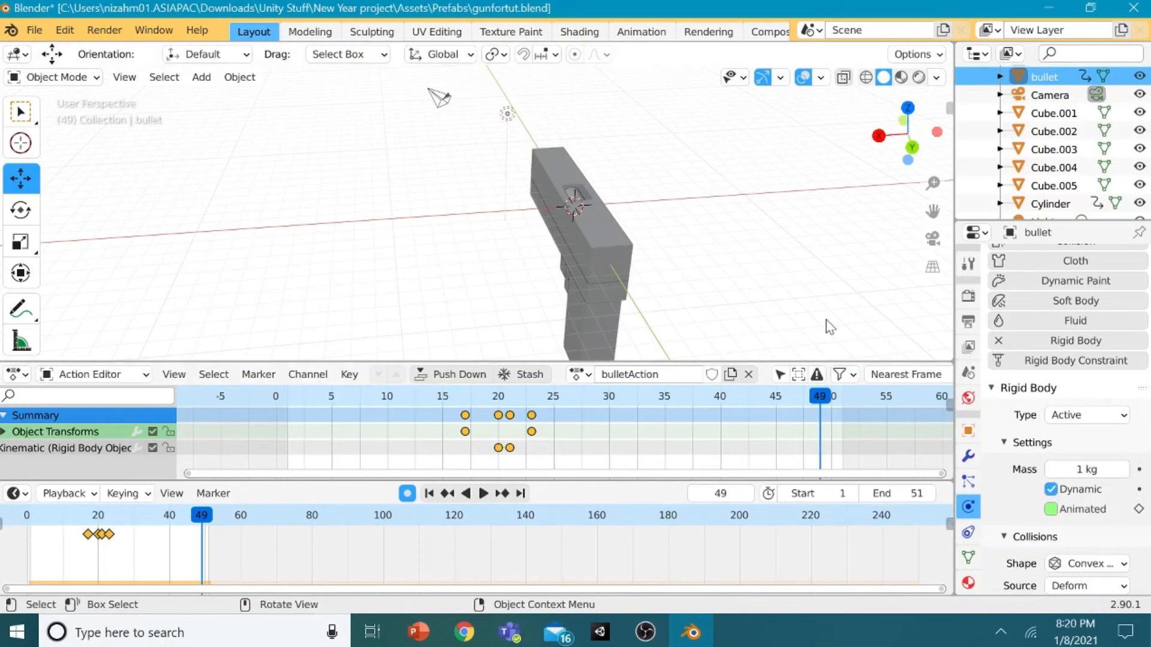
Step: Select the slider, show its material settings, and enlarge the properties editor and 3D viewport
left_click(616, 241)
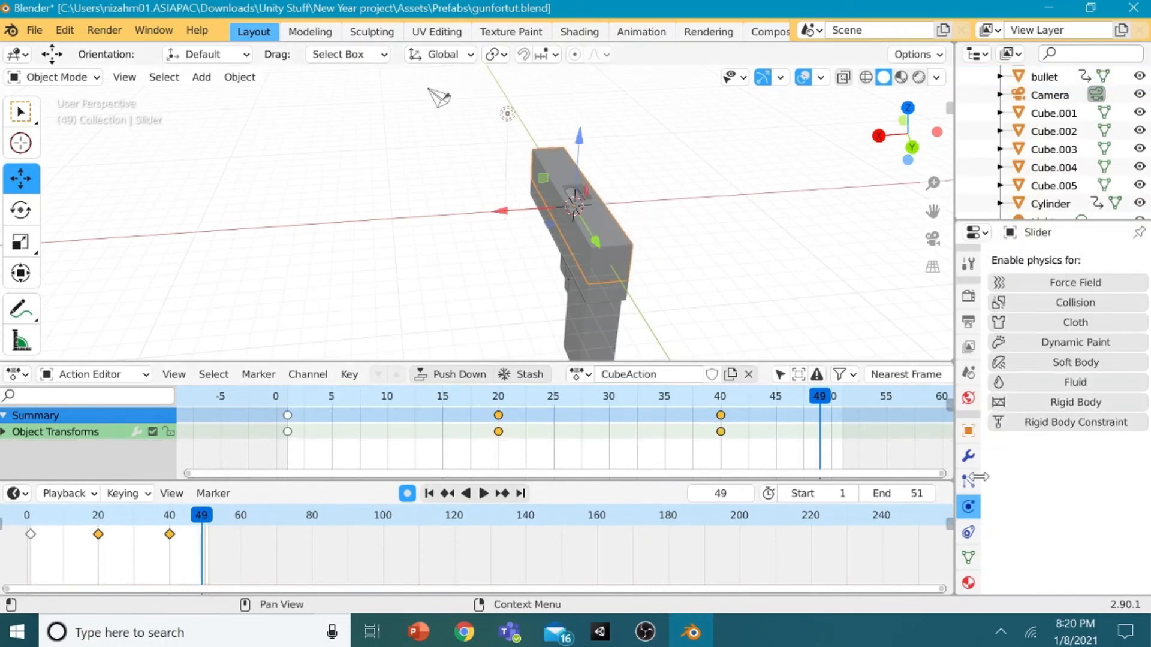
left_click(968, 583)
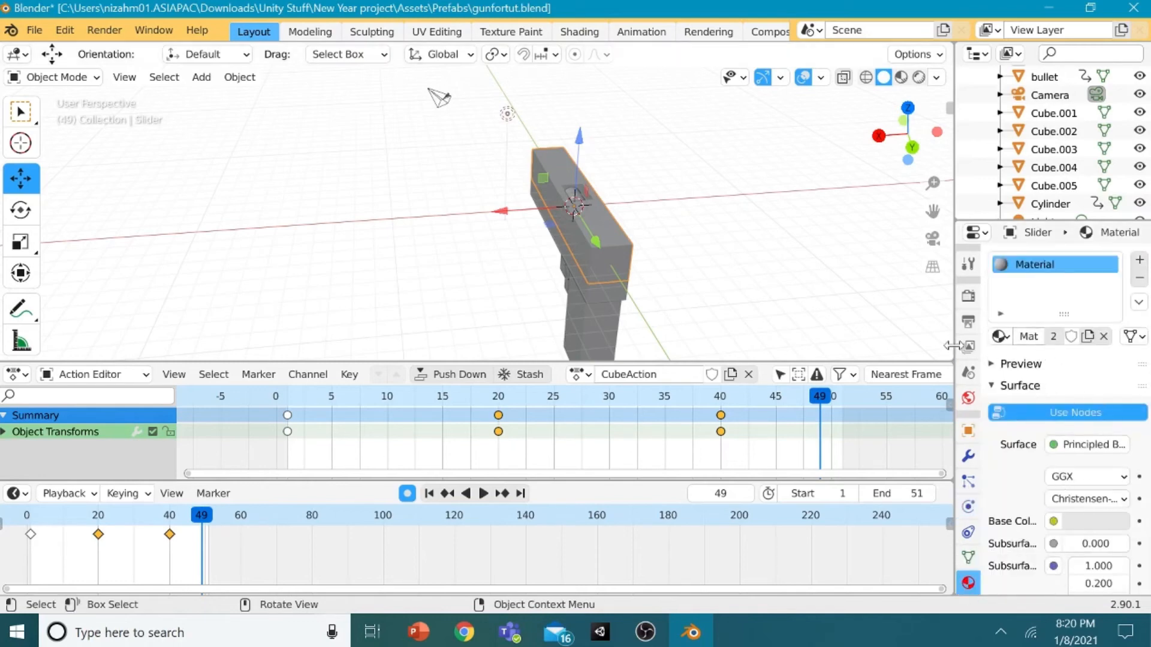
left_click_drag(955, 347, 848, 337)
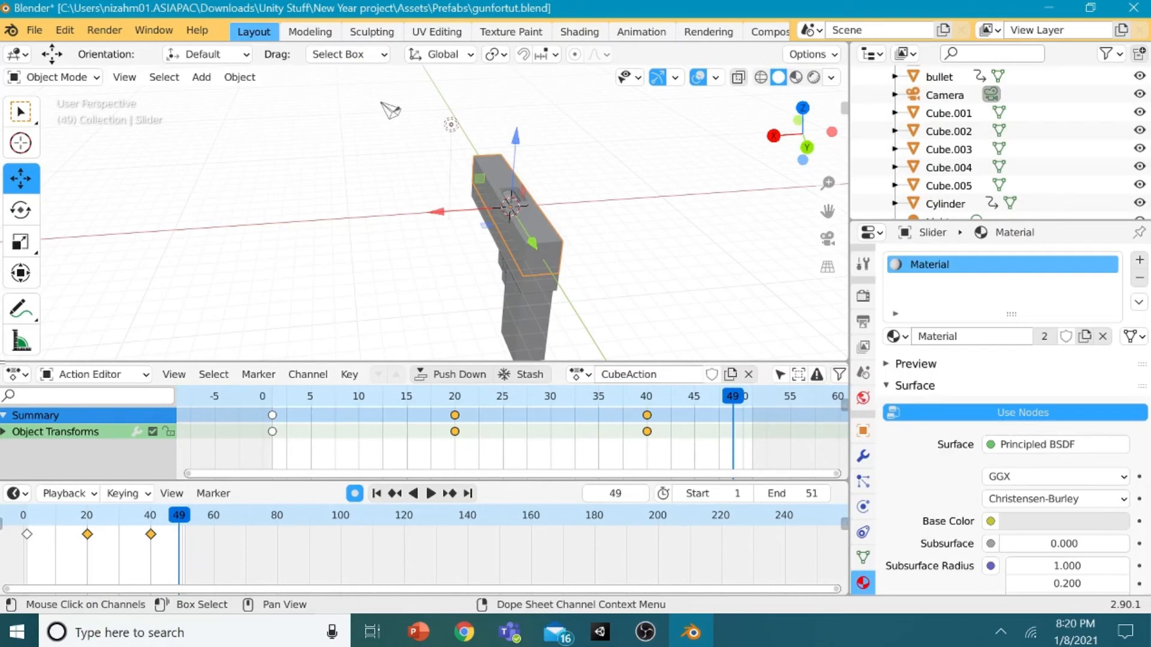
left_click_drag(3, 360, 4, 305)
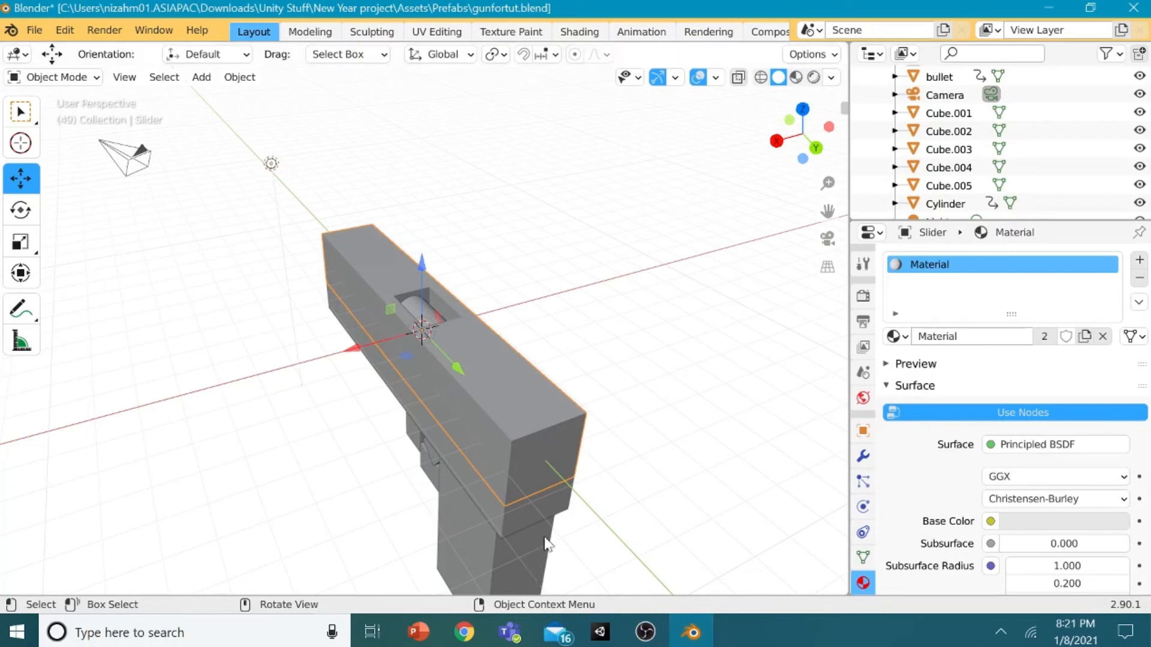
middle_click_drag(547, 545, 656, 452)
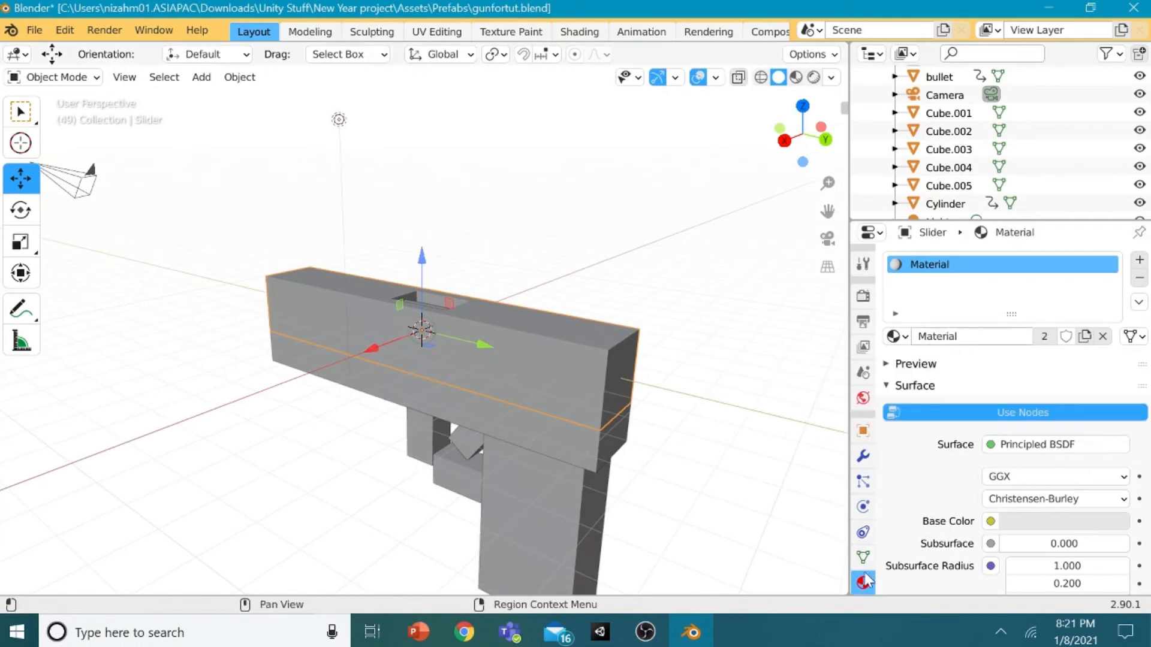
Step: Rename the slider's material as black and set its Base Color to black
left_click(983, 337)
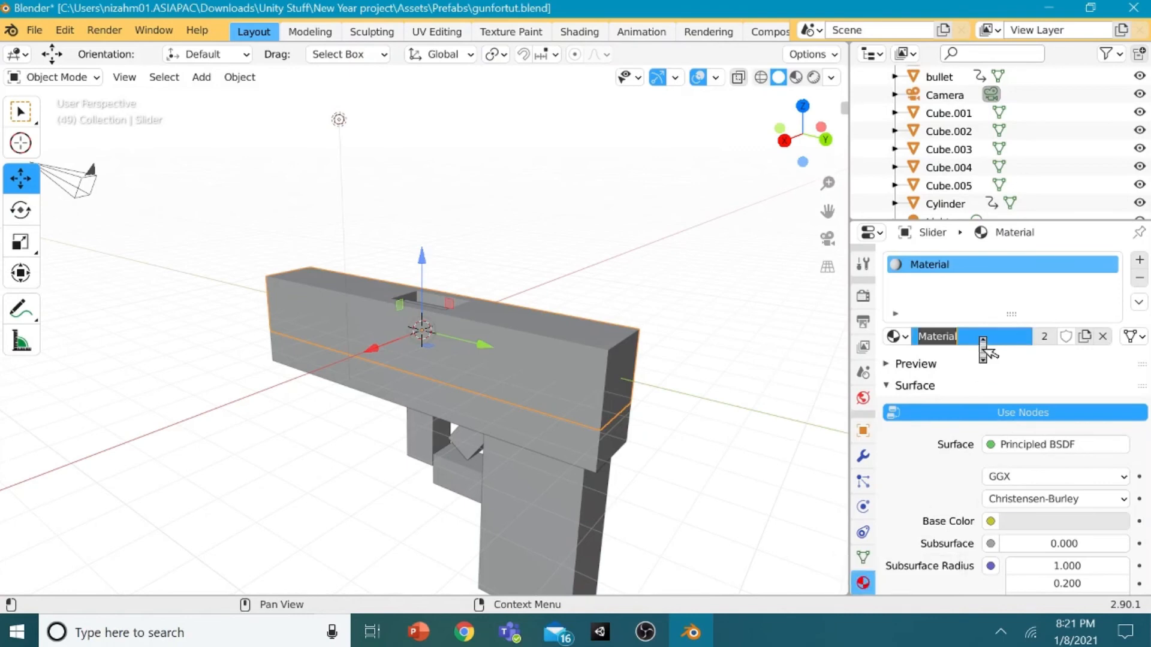
type("black")
key("Return")
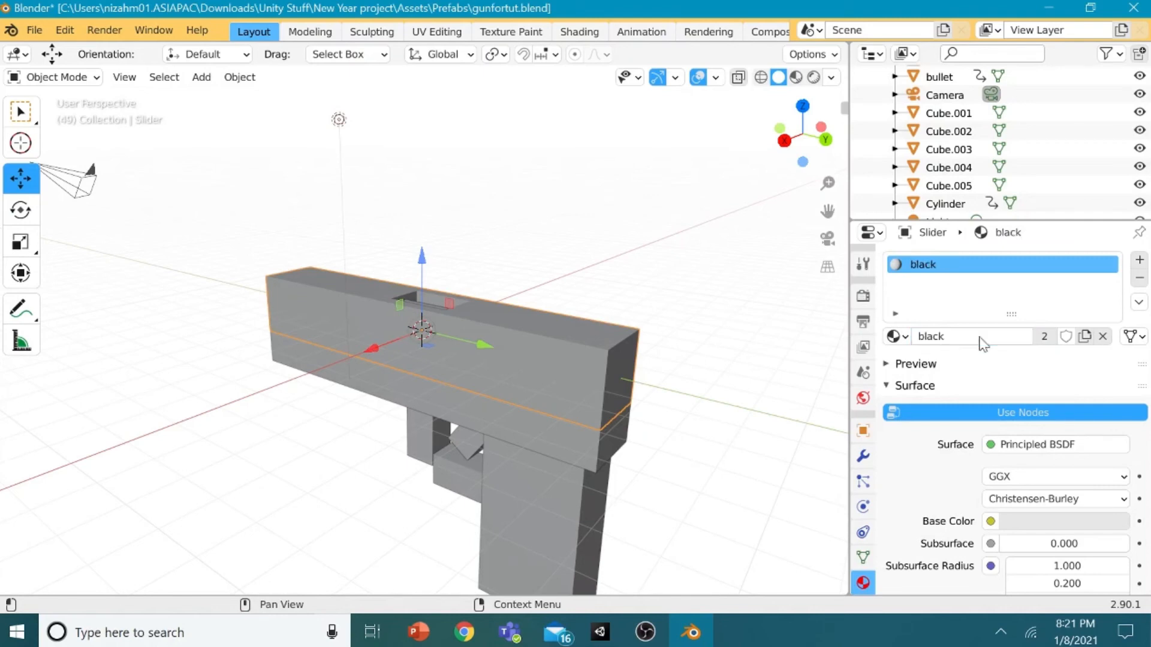
left_click(1039, 516)
left_click_drag(1112, 341, 1114, 394)
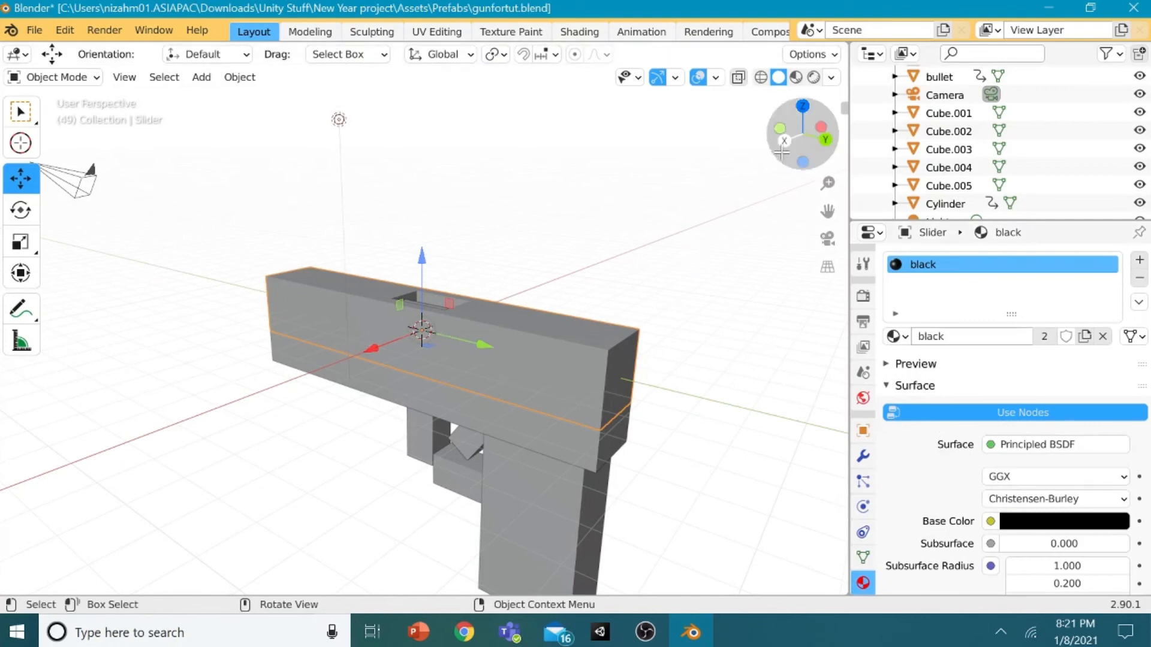
Step: Switch the viewport shading from Solid to Material Preview
left_click(796, 77)
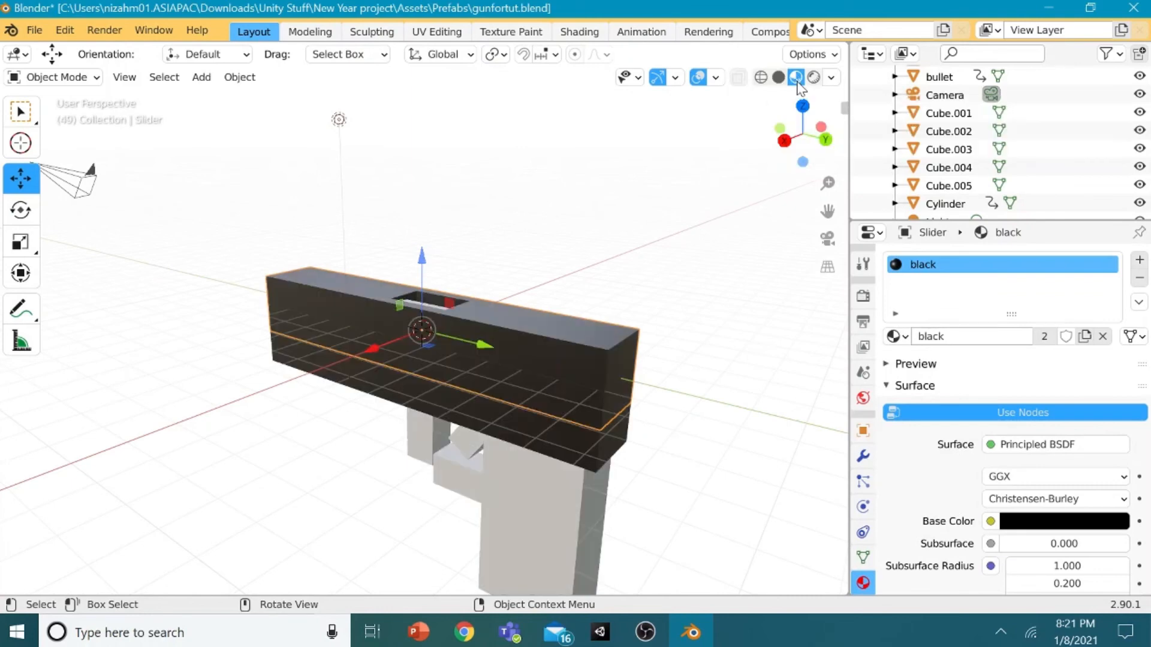
left_click(779, 81)
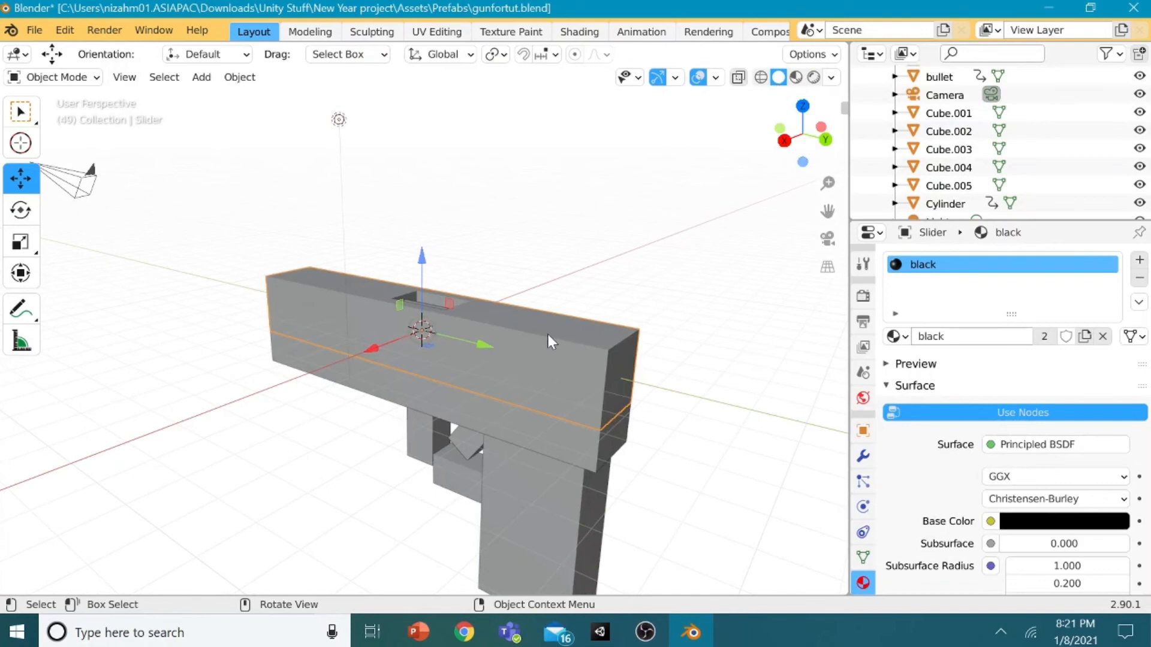
left_click(790, 80)
Step: Select Cube.001, the body part beneath the slider, and rename its material as red
middle_click_drag(623, 245, 531, 390)
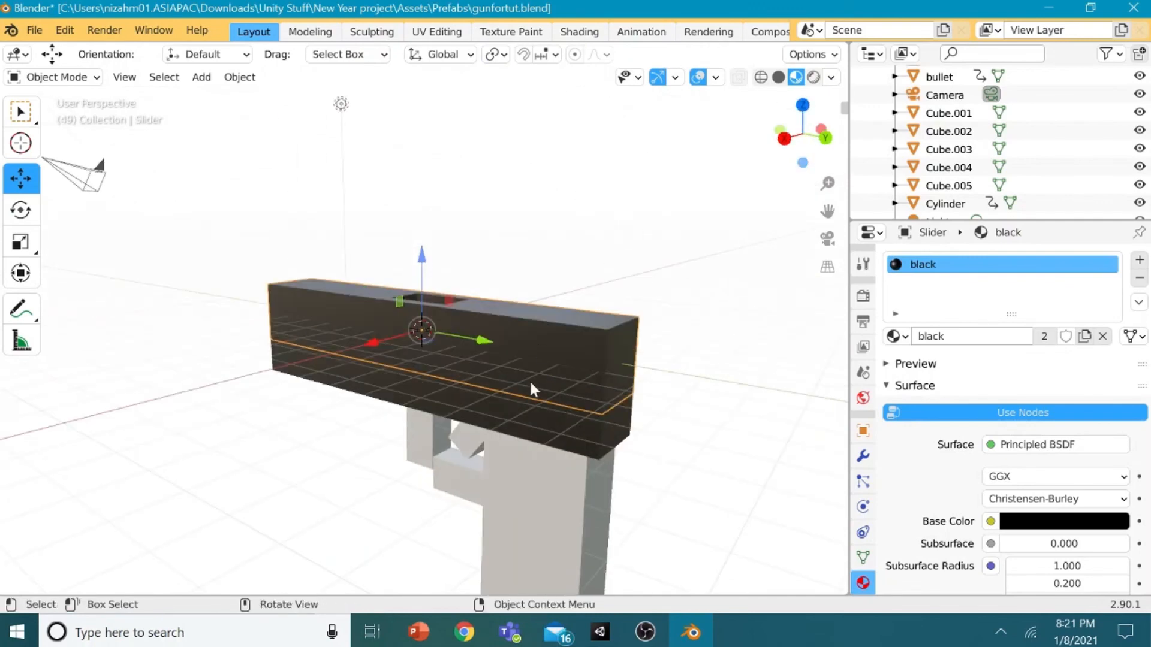
left_click(512, 411)
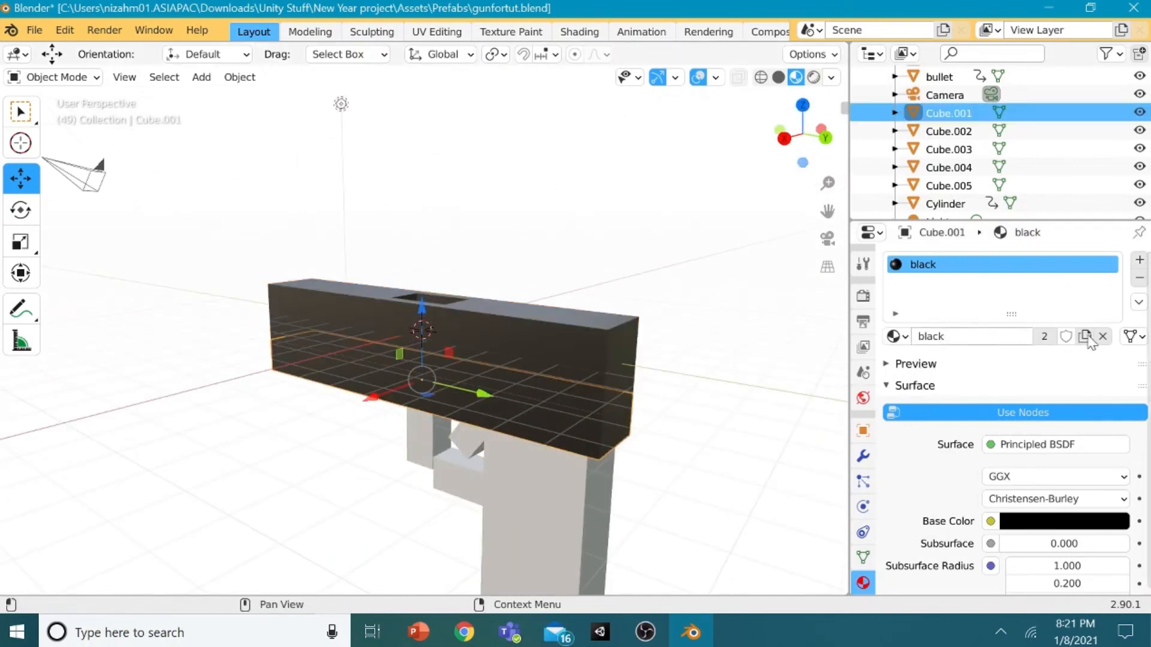
left_click(982, 340)
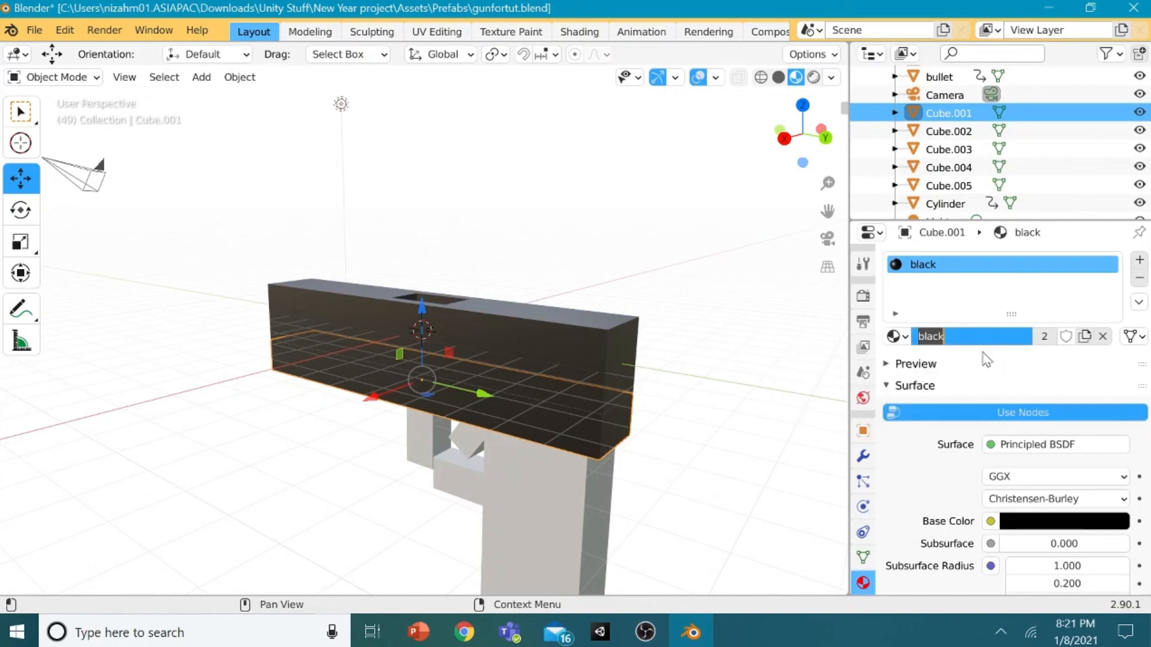
left_click(981, 352)
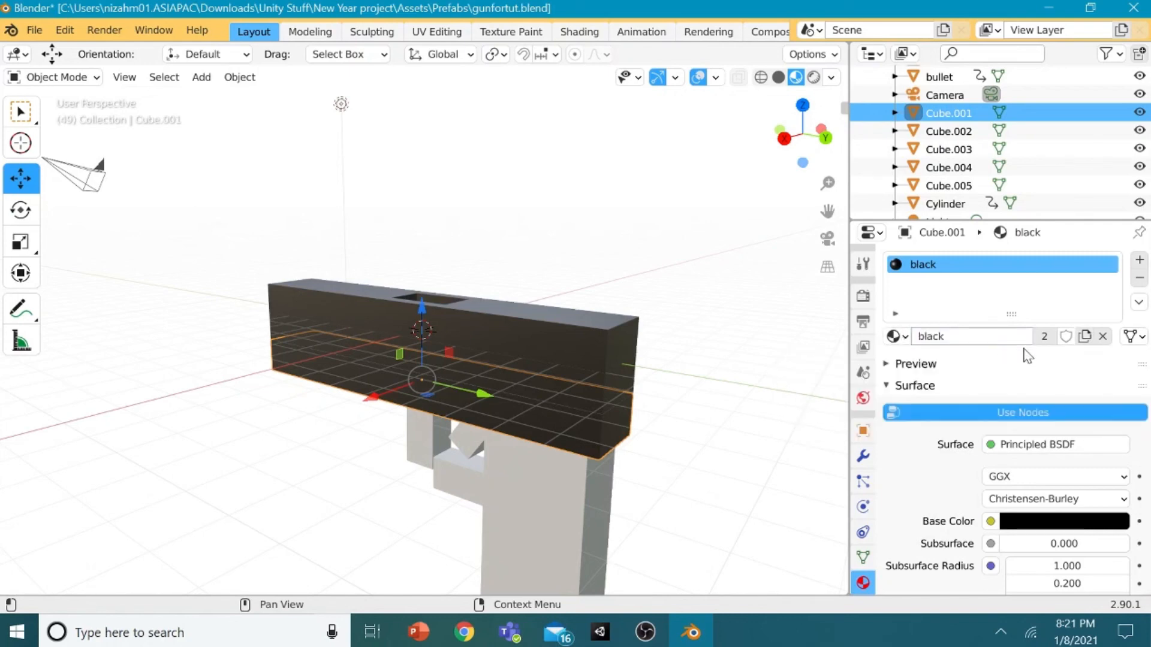
left_click(897, 336)
left_click(978, 341)
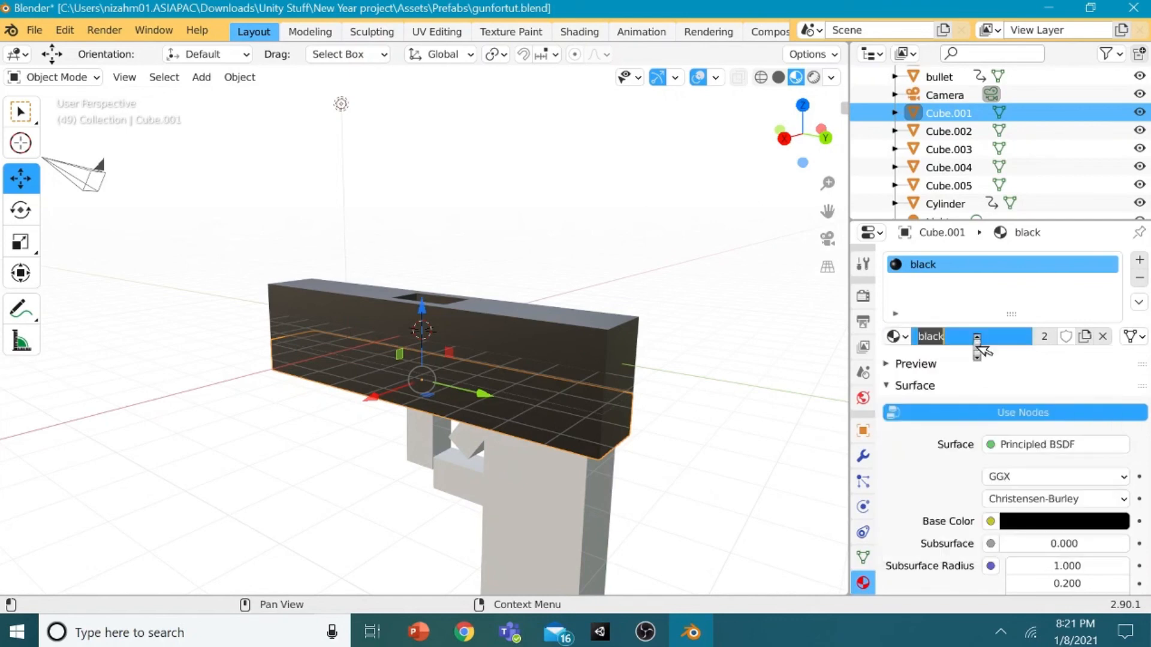
type("red")
key("Return")
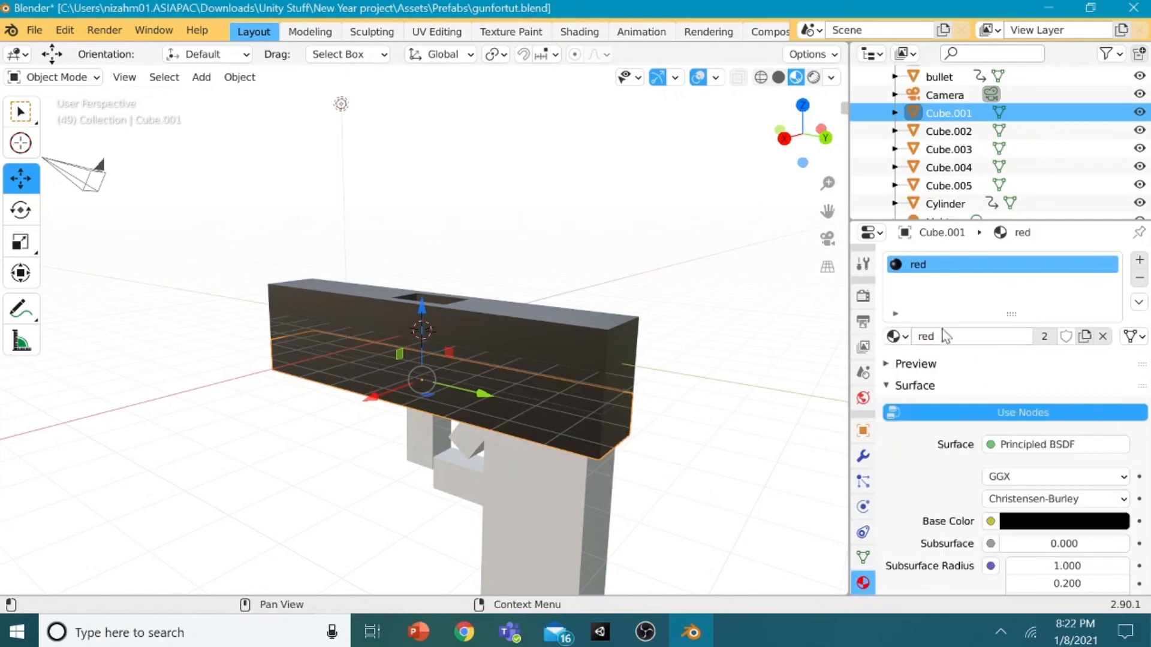
Step: Restore the name black on the material that Cube.001 shares with the slider
left_click(944, 338)
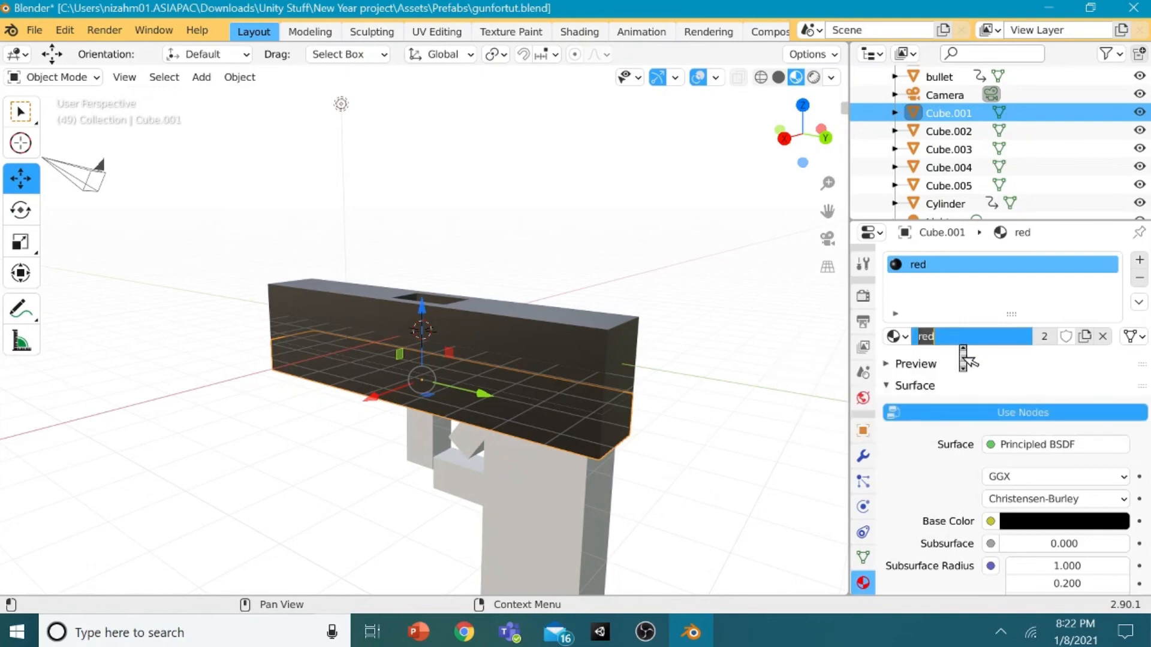
type("bleck")
key("Return")
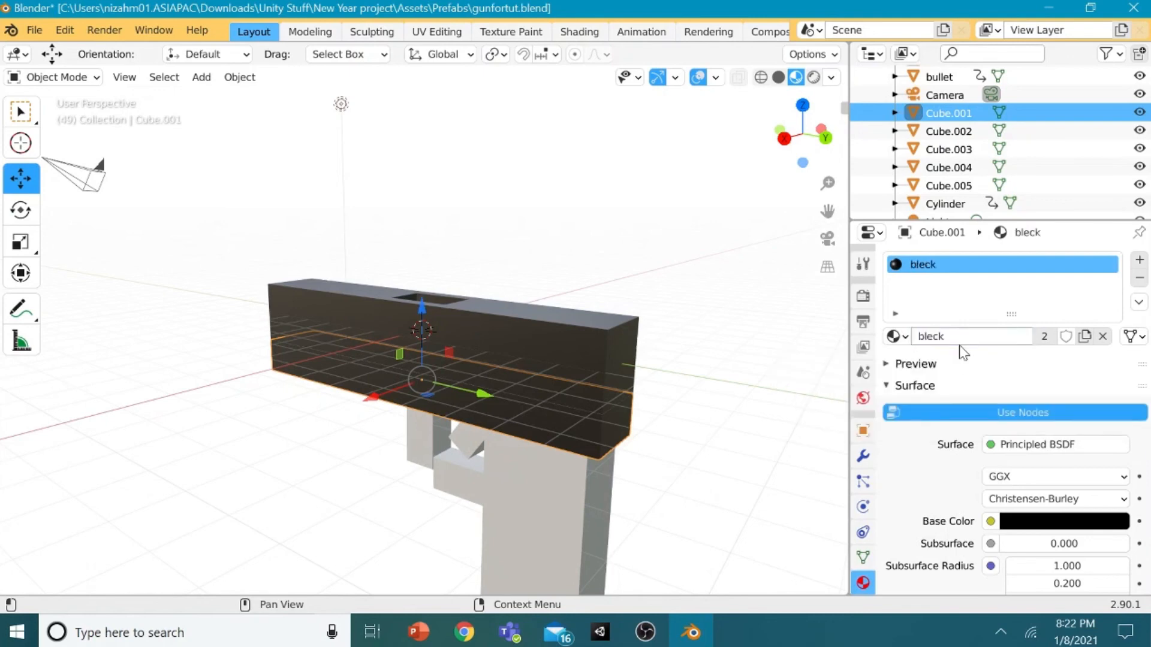
left_click(935, 339)
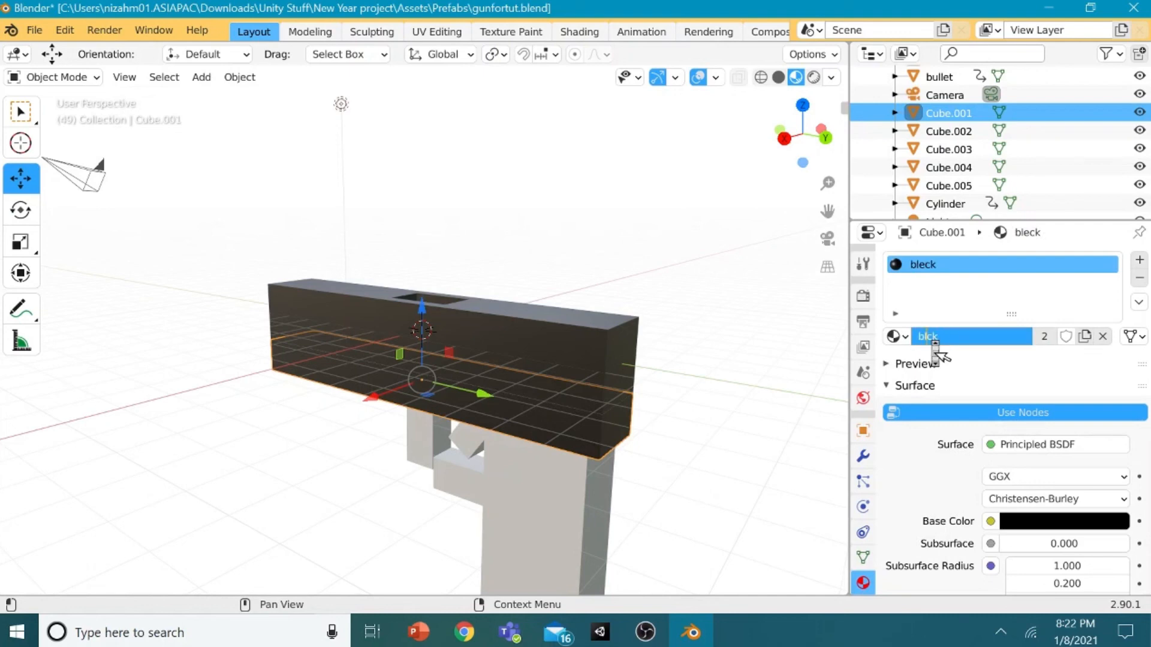
key("Return")
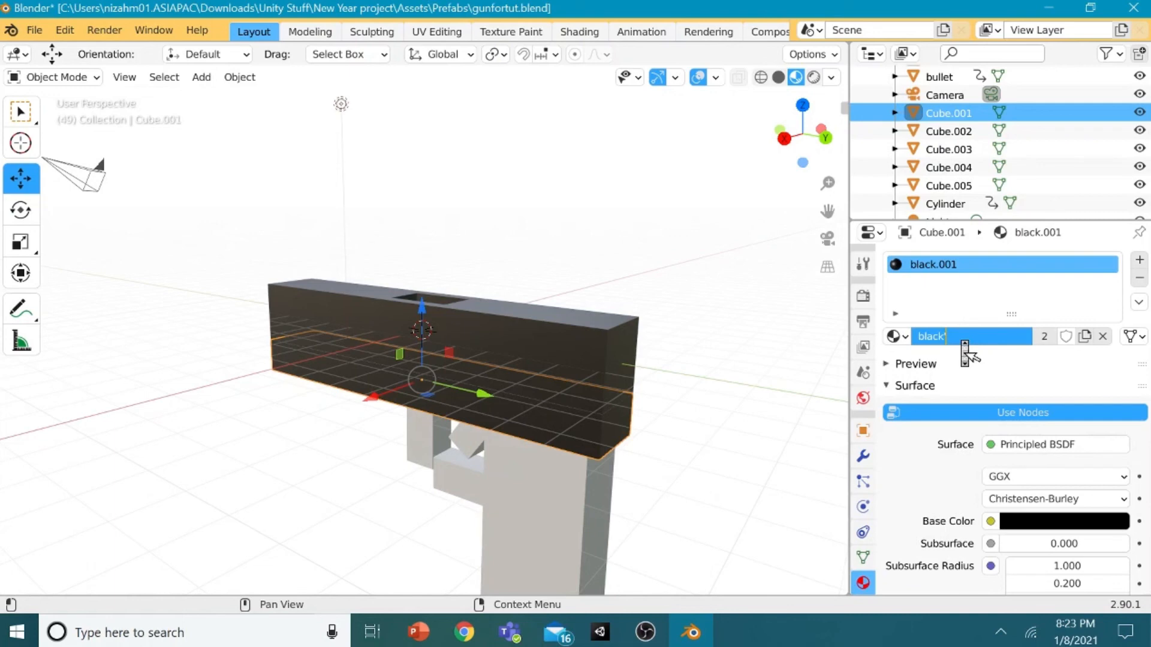
key("BackSpace")
key("Return")
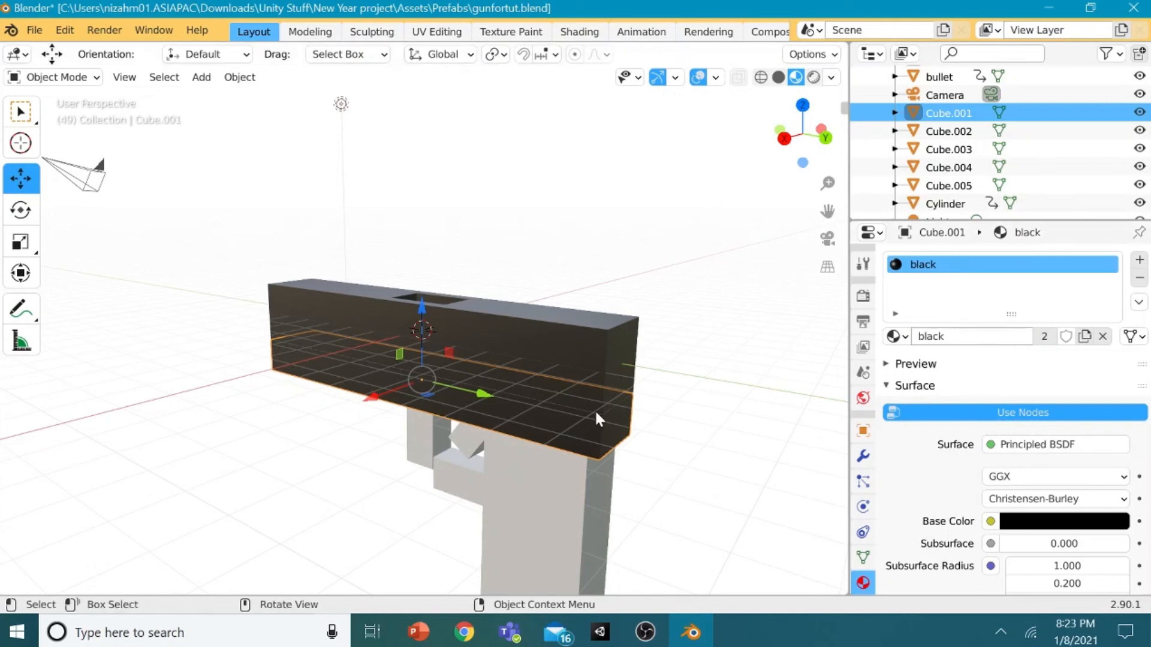
Step: Replace the shared black material on Cube.001, the body part beneath the slider, with a new material named red
left_click(587, 381)
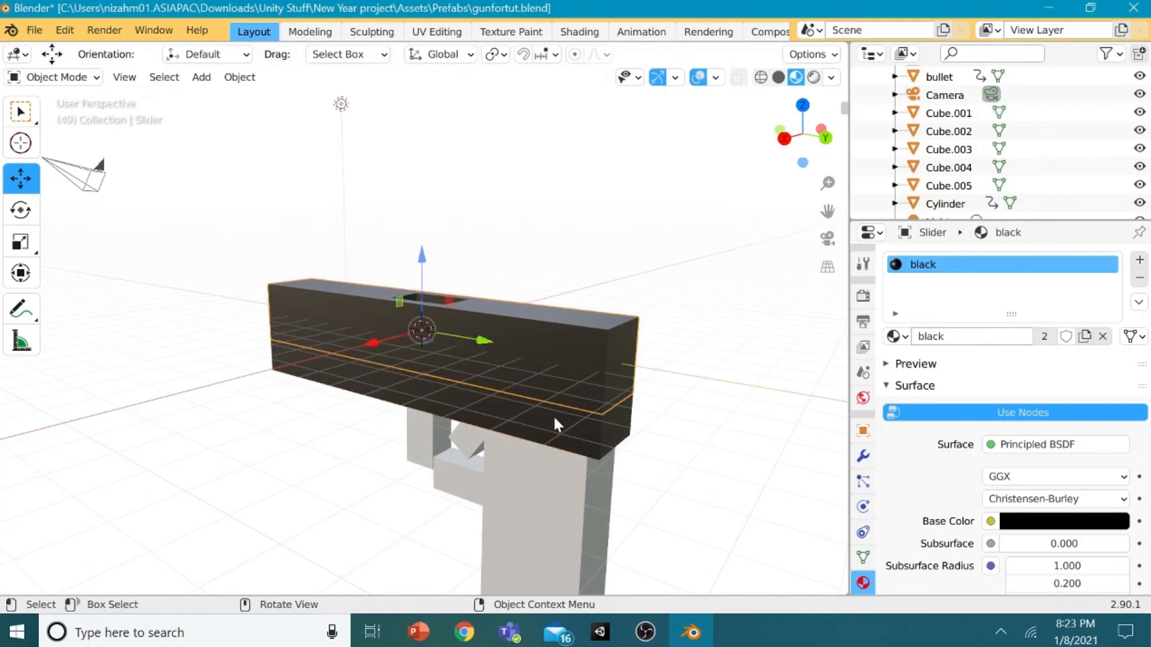
left_click(575, 424)
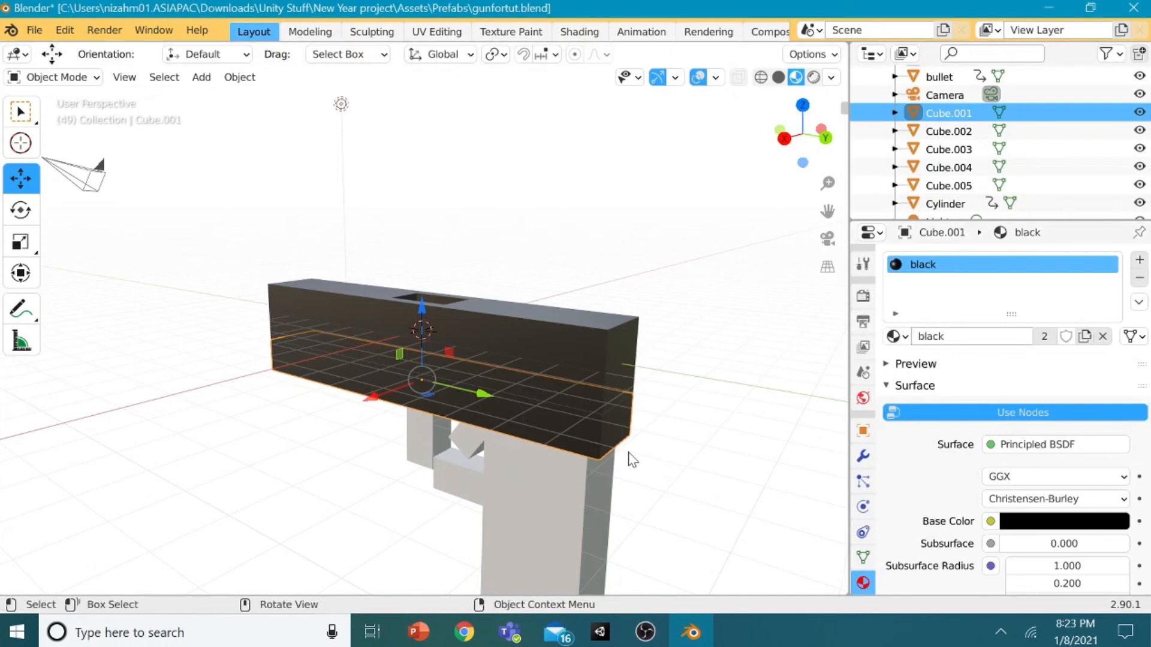
left_click(1103, 336)
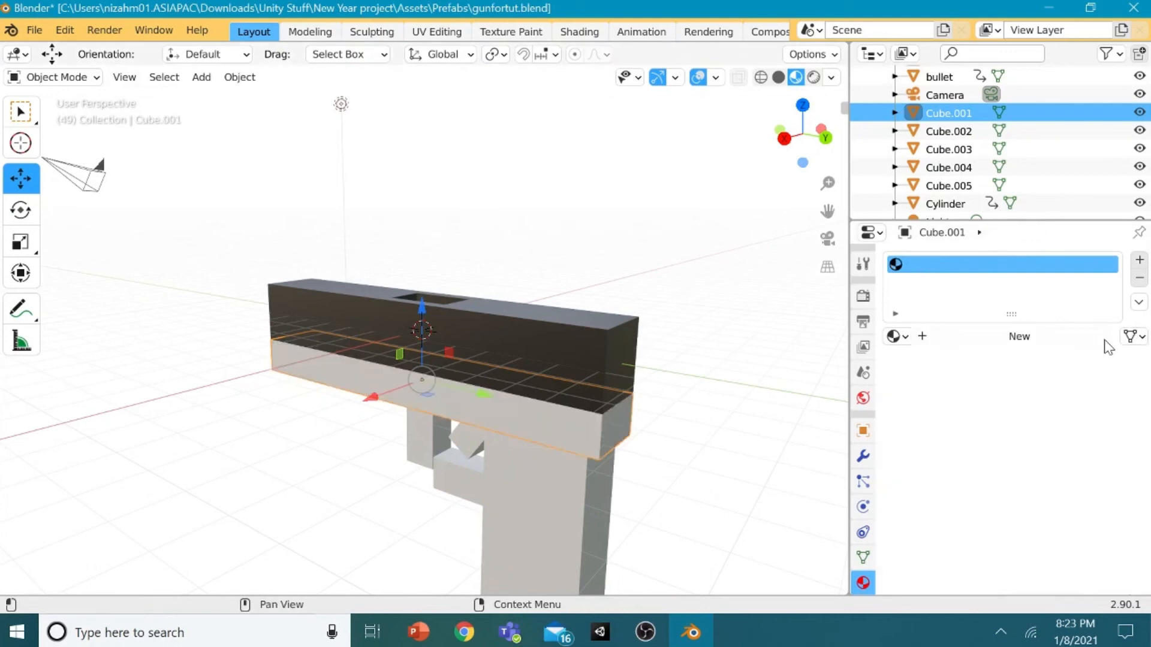
left_click(938, 334)
double_click(953, 337)
type("red")
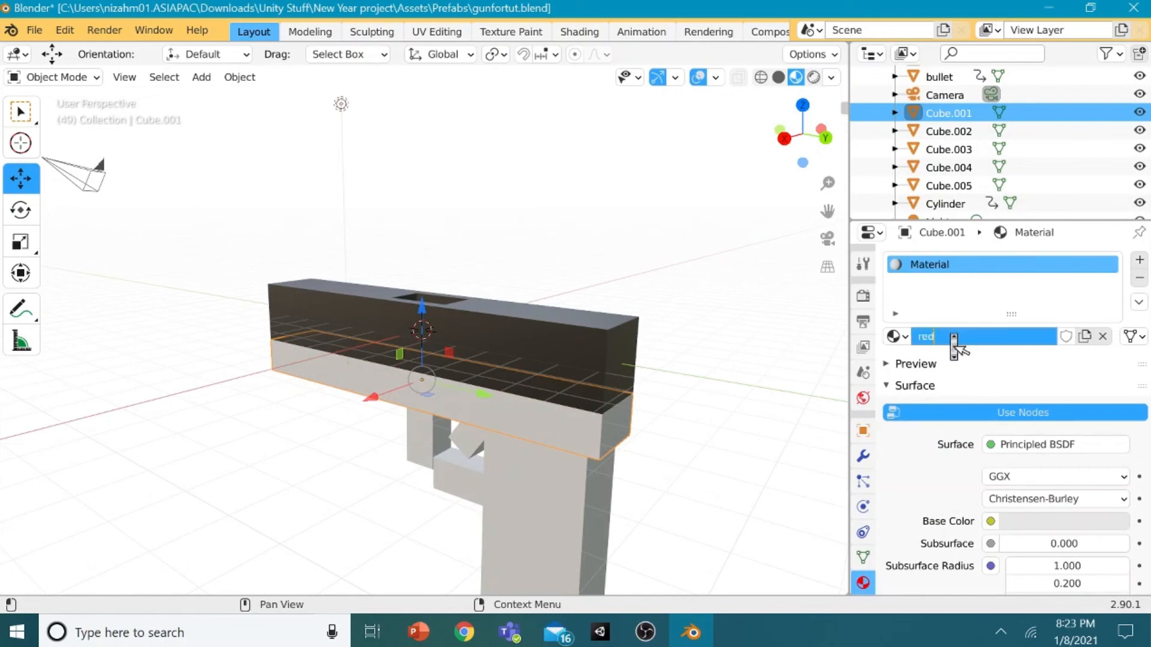
key("Return")
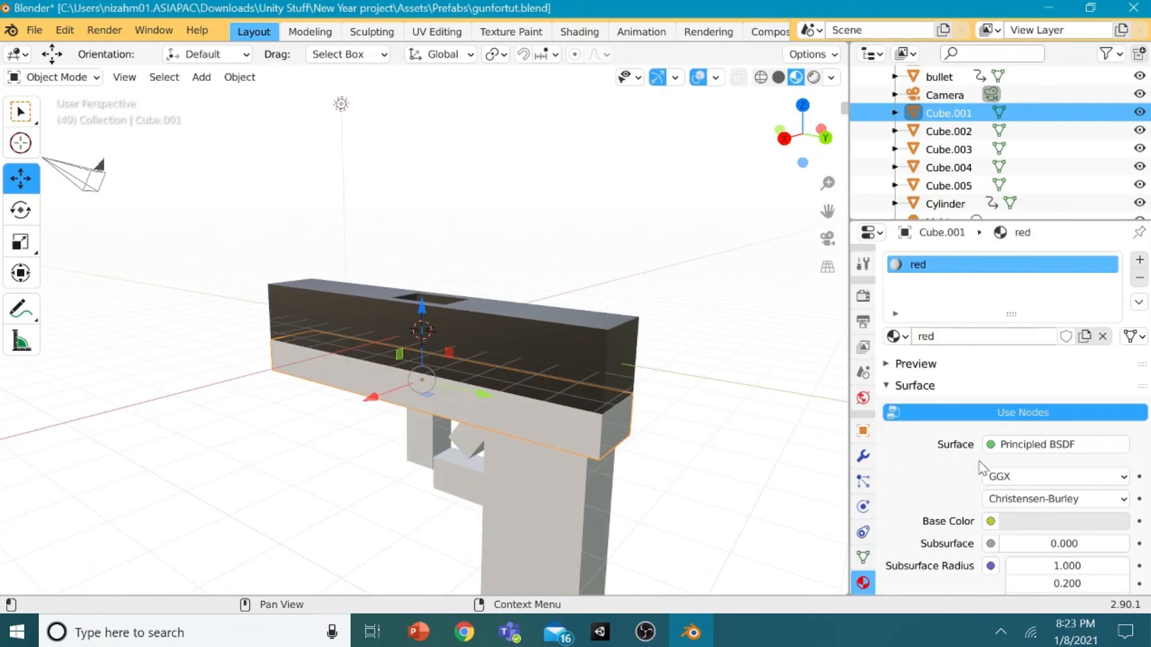
Step: Set the Base Color of Cube.001's new material to red
left_click(1028, 521)
left_click_drag(1028, 296, 1035, 388)
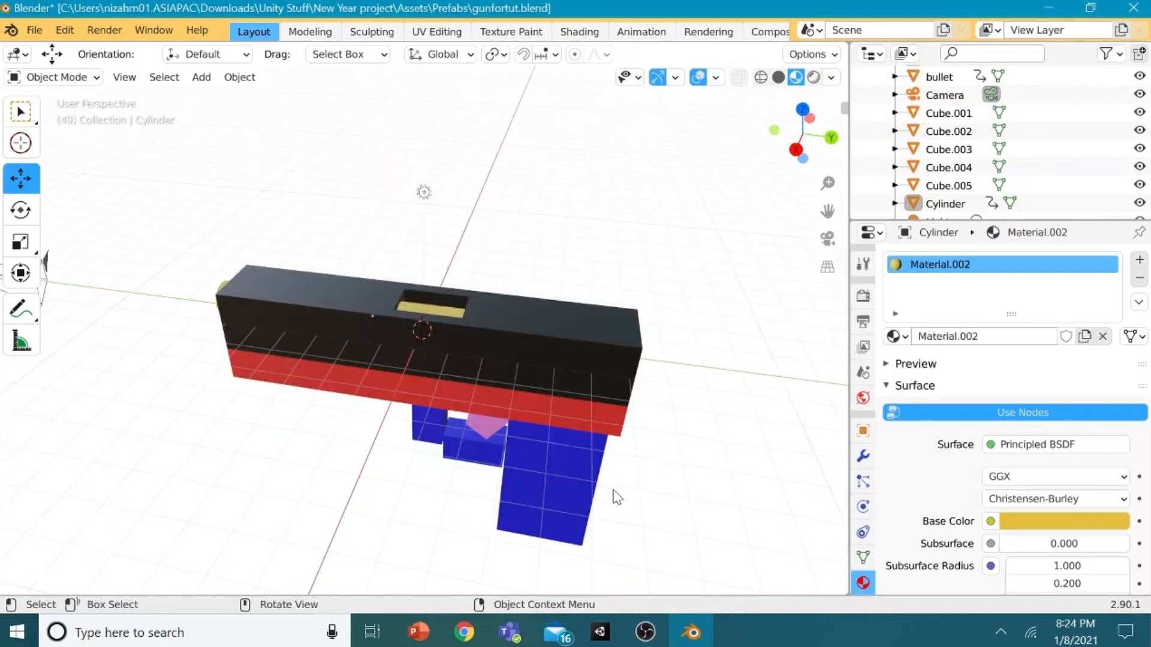
middle_click_drag(617, 494, 723, 445)
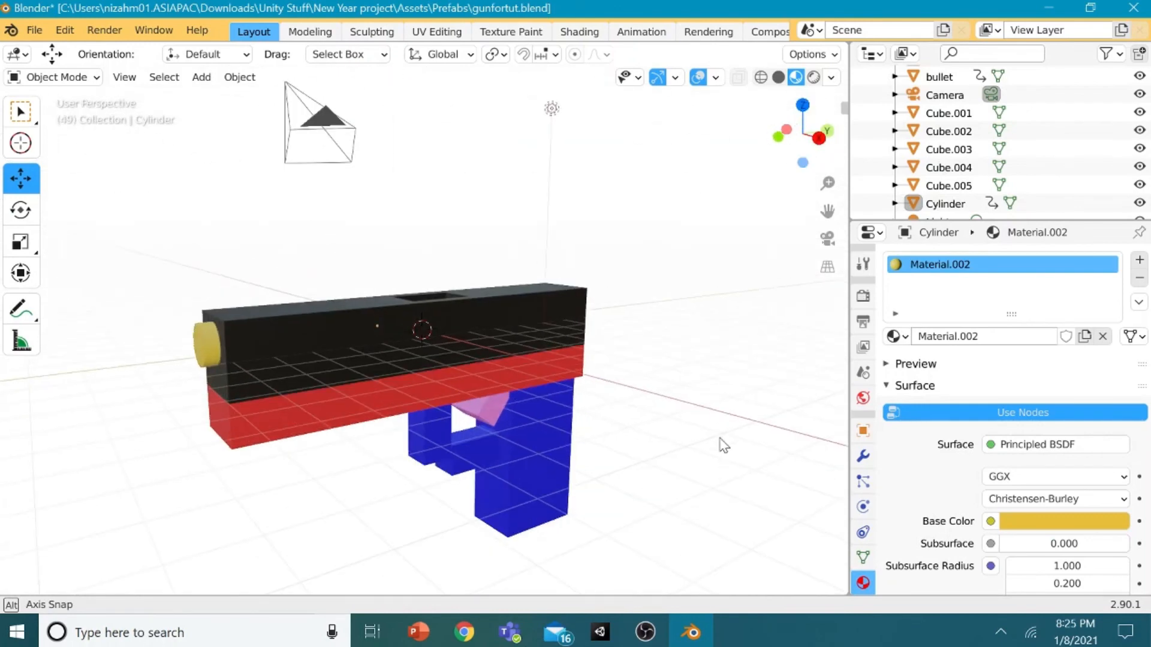